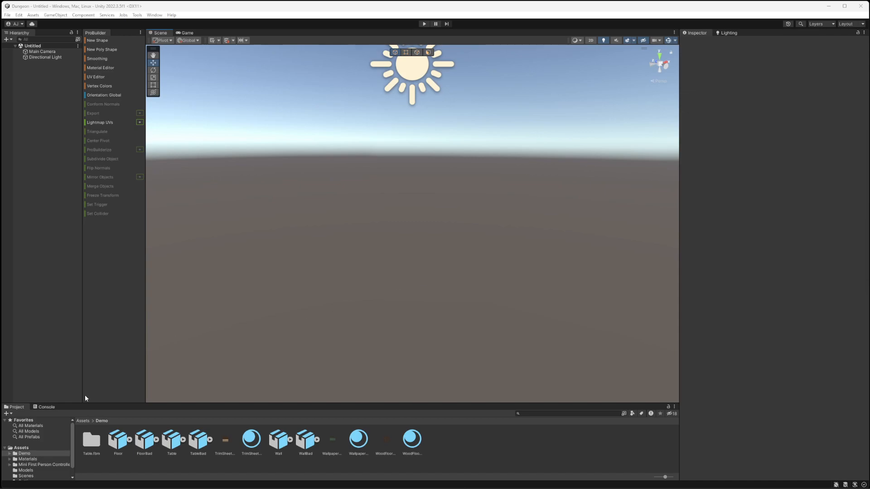
Enlarge the project asset area and look through the Assets, Materials and Scenes folders.
{"action": "left_click_drag", "start_coordinate": [86, 403], "coordinate": [90, 376]}
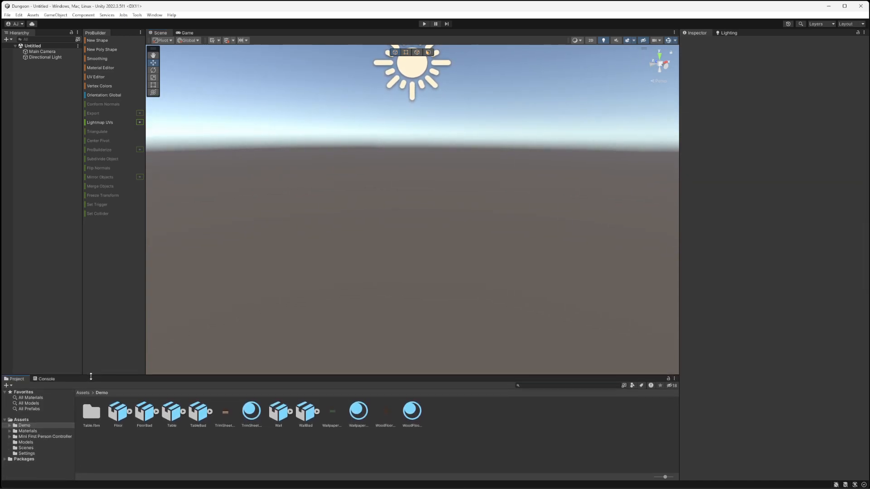
{"action": "left_click", "coordinate": [20, 420]}
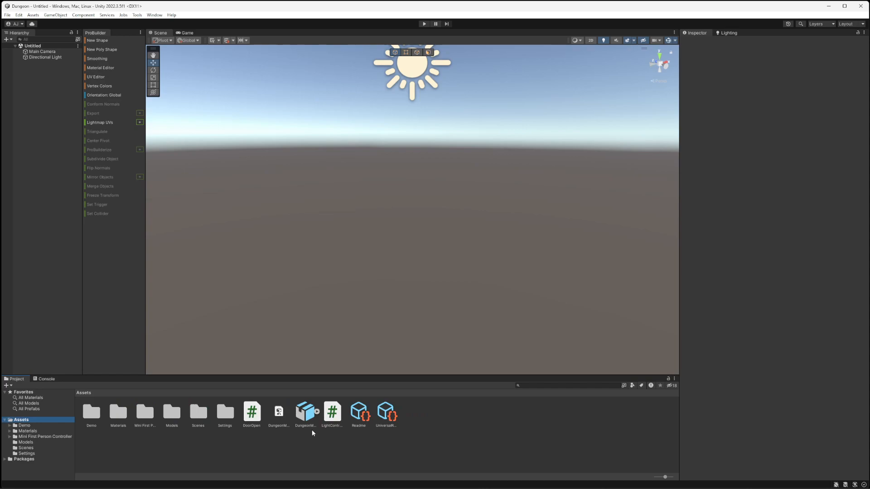
{"action": "double_click", "coordinate": [119, 413]}
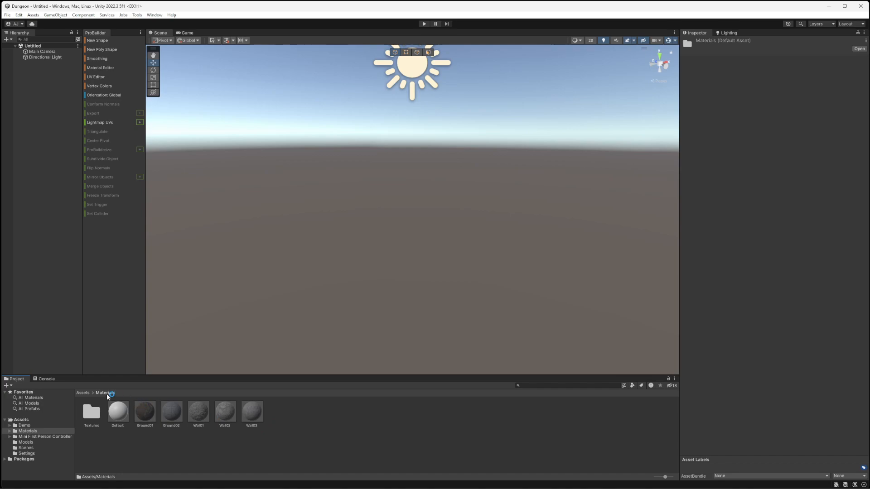
{"action": "left_click", "coordinate": [84, 392]}
{"action": "left_click", "coordinate": [200, 410]}
{"action": "double_click", "coordinate": [199, 409]}
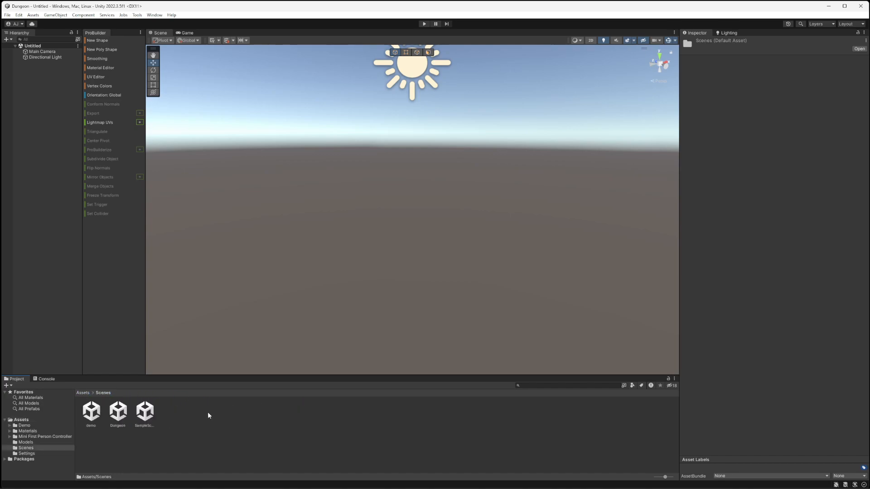
Save the untitled scene as Composition in the Scenes folder.
{"action": "left_click", "coordinate": [9, 16]}
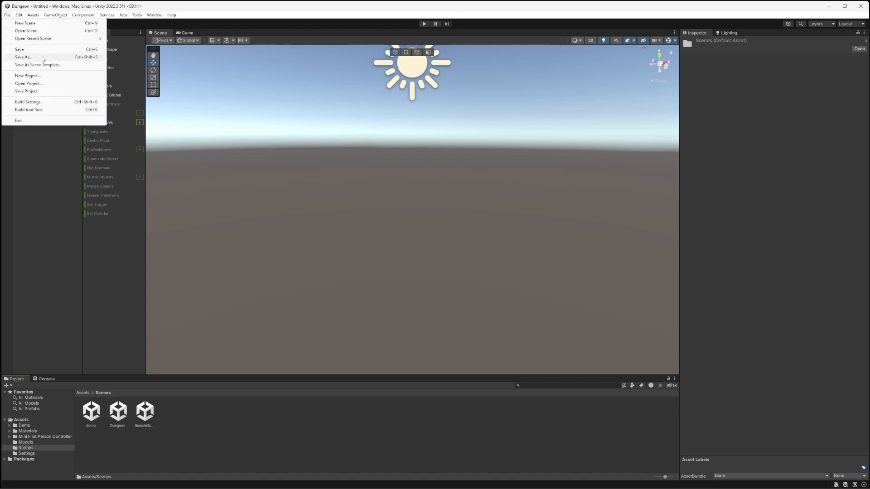
{"action": "left_click", "coordinate": [19, 56]}
{"action": "double_click", "coordinate": [88, 119]}
{"action": "left_click", "coordinate": [87, 236]}
{"action": "type", "text": "Composition"}
{"action": "key", "text": "Return"}
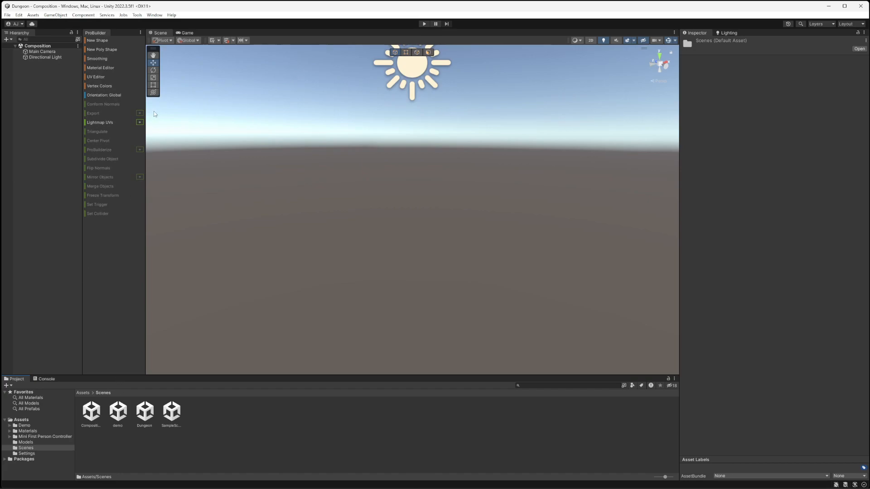
Start a new ProBuilder cube shape with its size set to 10 in X and 10 in Z.
{"action": "left_click", "coordinate": [96, 40]}
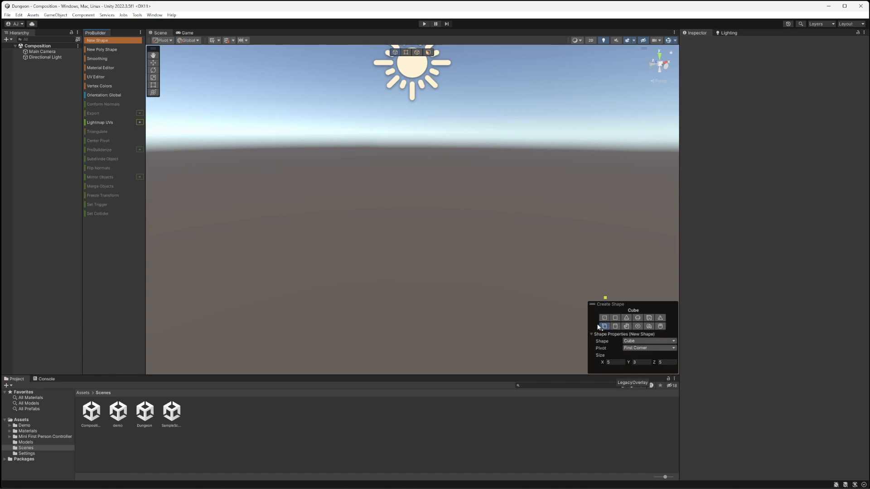
{"action": "left_click", "coordinate": [615, 363]}
{"action": "type", "text": "10"}
{"action": "key", "text": "Return"}
{"action": "type", "text": "10"}
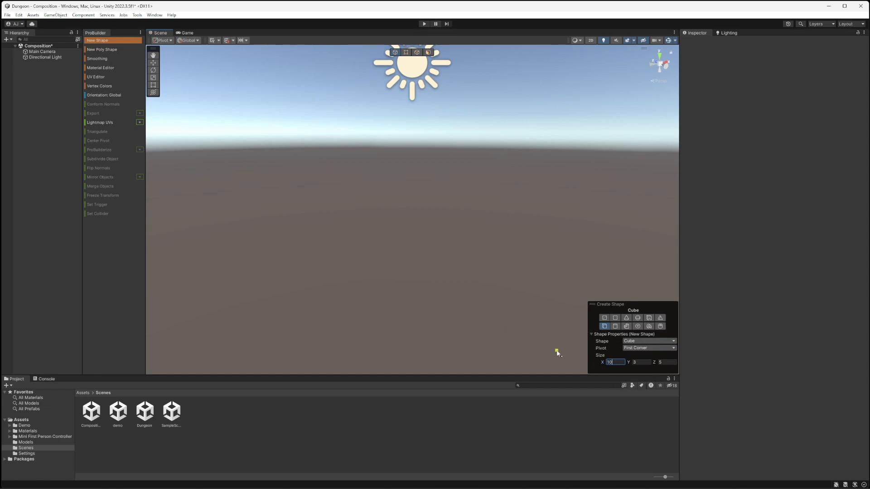
{"action": "key", "text": "Tab"}
{"action": "key", "text": "Tab"}
{"action": "type", "text": "10"}
Place the 10 × 3 × 10 cube in the scene at about X -1.6, Y 1.3, Z -2.4.
{"action": "left_click_drag", "start_coordinate": [406, 238], "coordinate": [439, 306]}
{"action": "key", "text": "shift"}
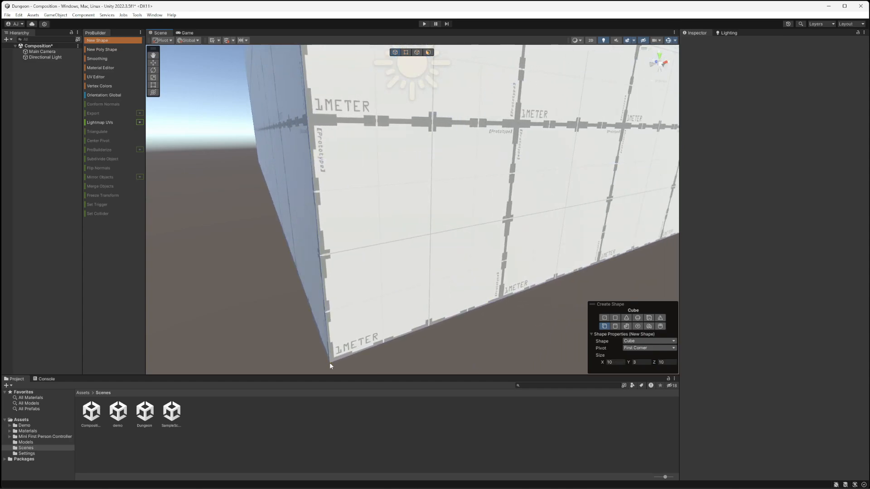
{"action": "scroll", "coordinate": [409, 307], "scroll_direction": "down", "scroll_amount": 5}
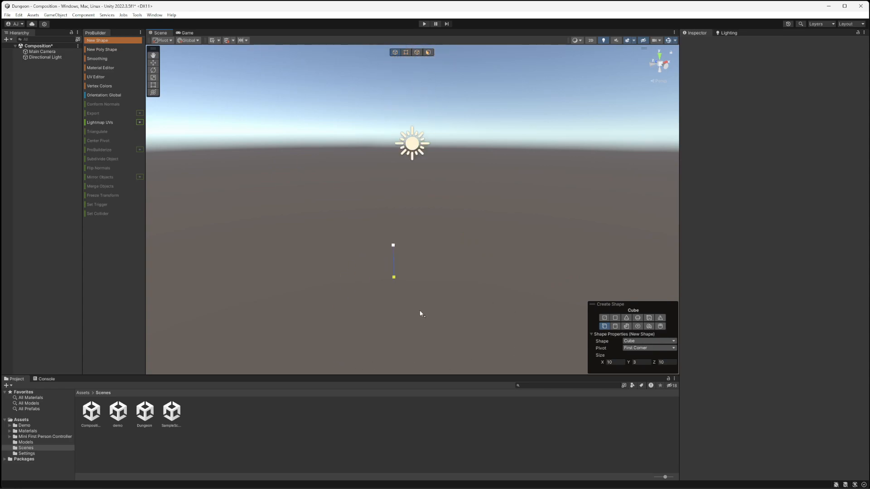
{"action": "scroll", "coordinate": [422, 279], "scroll_direction": "up", "scroll_amount": 2}
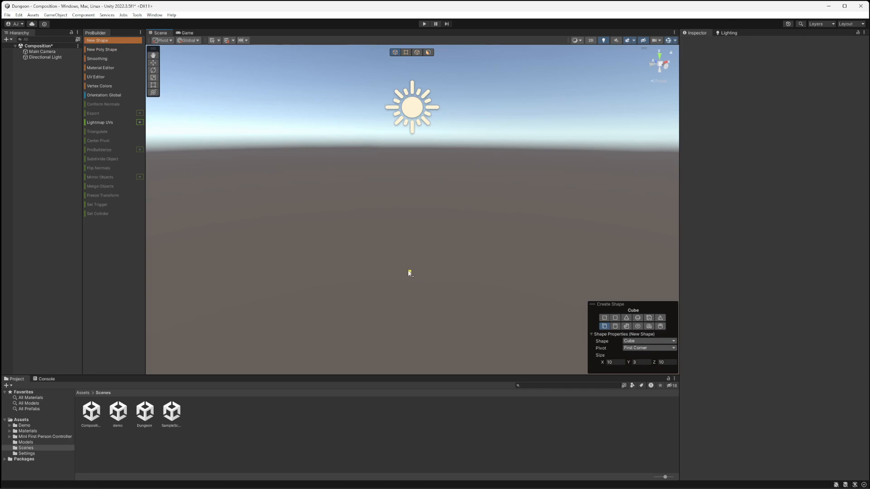
{"action": "key", "text": "shift"}
{"action": "left_click", "coordinate": [379, 296]}
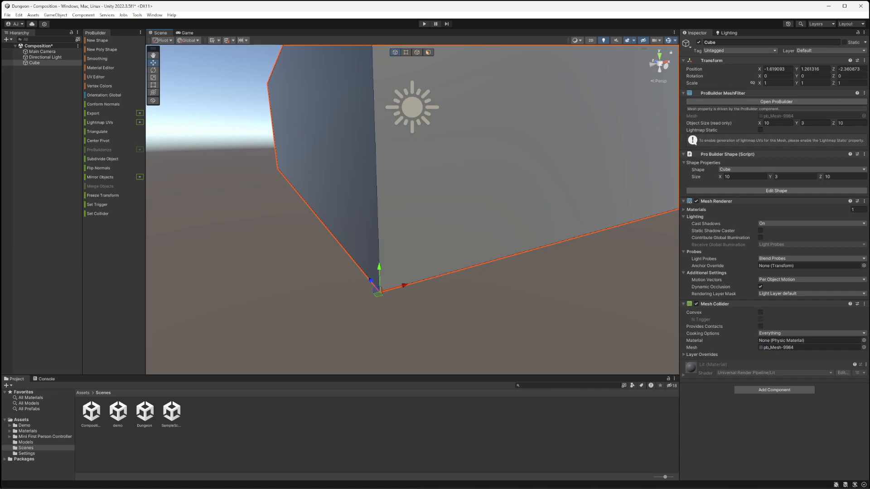
Set the cube's position to X 0, Y 0, Z 0.
{"action": "left_click_drag", "start_coordinate": [790, 69], "coordinate": [733, 64]}
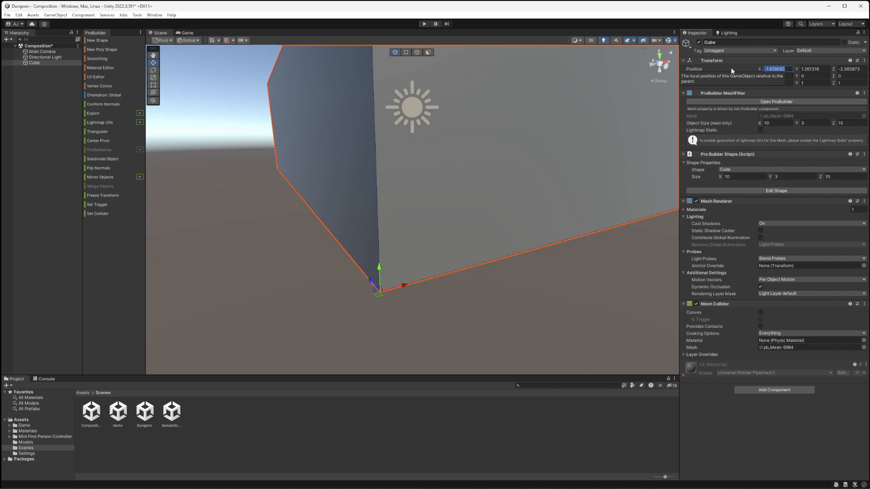
{"action": "type", "text": "0"}
{"action": "key", "text": "Tab"}
{"action": "type", "text": "0"}
{"action": "key", "text": "Tab"}
{"action": "type", "text": "0"}
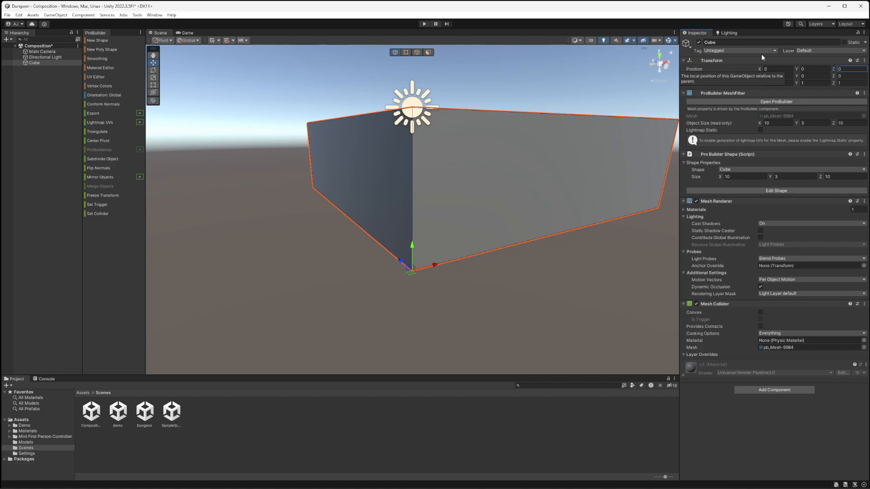
Select all faces of the cube in face mode and flip their normals so they point inward.
{"action": "right_click_drag", "start_coordinate": [443, 216], "coordinate": [425, 222]}
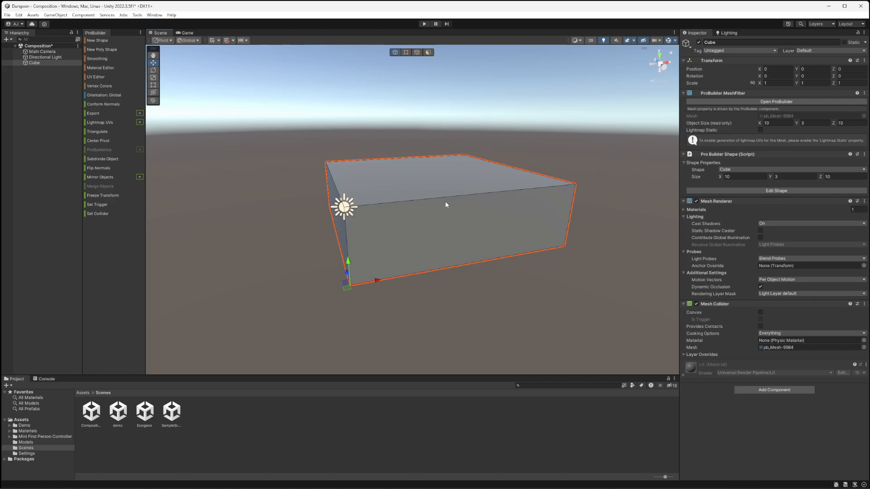
{"action": "left_click", "coordinate": [428, 53]}
{"action": "left_click_drag", "start_coordinate": [285, 114], "coordinate": [683, 335]}
{"action": "left_click_drag", "start_coordinate": [606, 270], "coordinate": [312, 135], "text": "alt"}
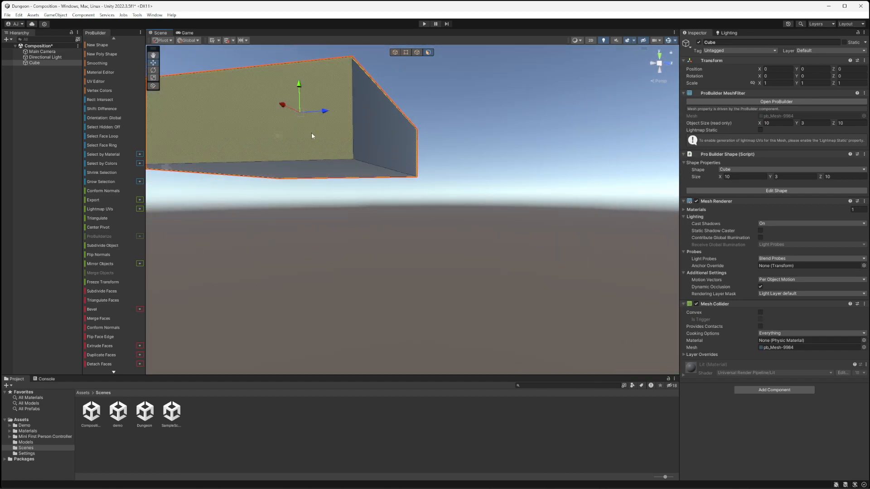
{"action": "left_click", "coordinate": [312, 135], "text": "shift"}
{"action": "left_click", "coordinate": [371, 138], "text": "shift"}
{"action": "left_click", "coordinate": [349, 168], "text": "shift"}
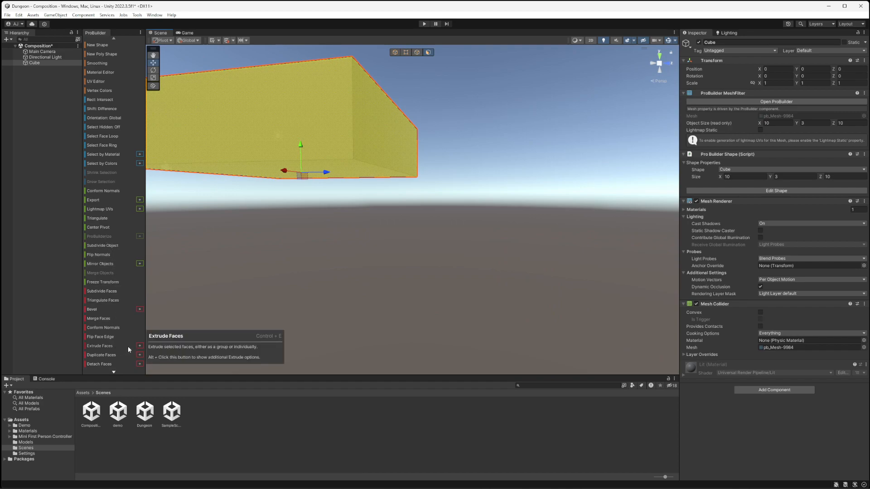
{"action": "scroll", "coordinate": [104, 318], "scroll_direction": "down", "scroll_amount": 3}
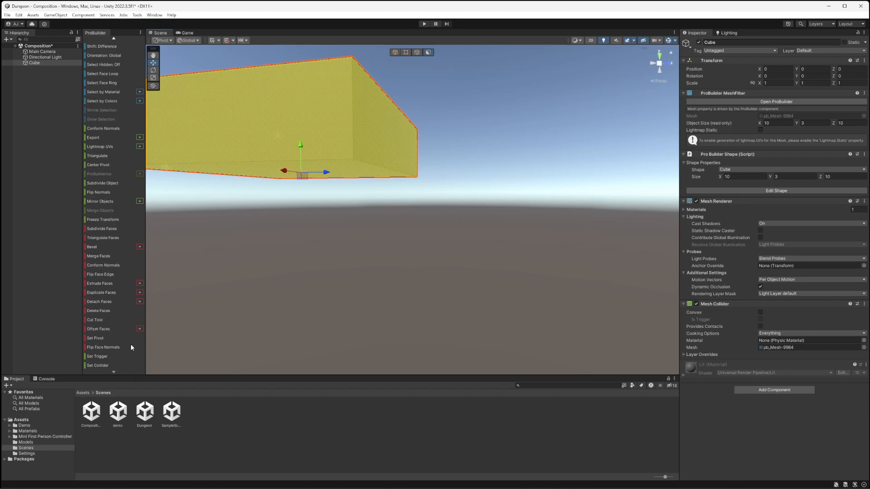
{"action": "left_click", "coordinate": [111, 347]}
{"action": "left_click", "coordinate": [372, 213]}
{"action": "right_click_drag", "start_coordinate": [475, 219], "coordinate": [372, 238]}
{"action": "key", "text": "w"}
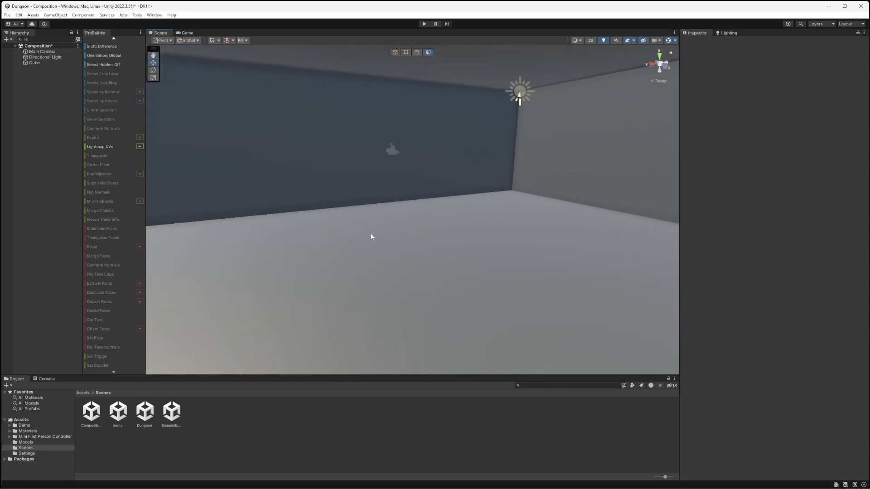
Rename the large cube object as Room.
{"action": "left_click", "coordinate": [40, 63]}
{"action": "left_click", "coordinate": [723, 41]}
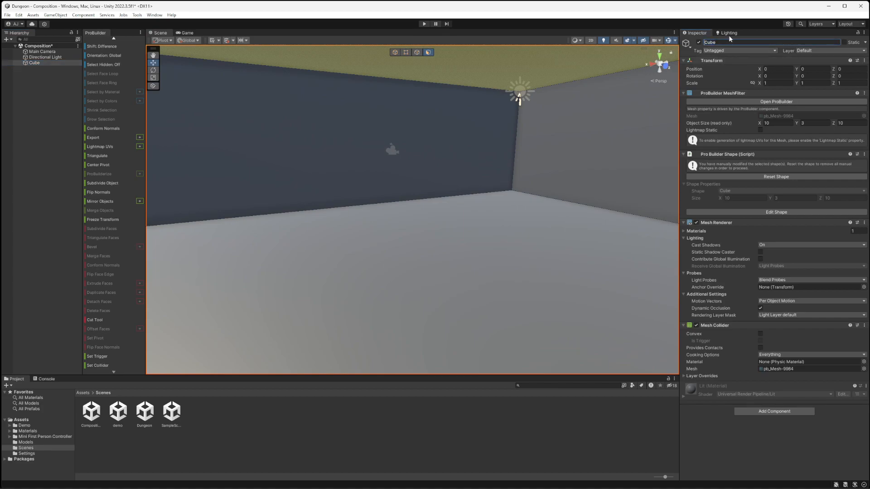
{"action": "key", "text": "BackSpace"}
{"action": "key", "text": "BackSpace"}
{"action": "key", "text": "BackSpace"}
{"action": "key", "text": "BackSpace"}
{"action": "type", "text": "Room"}
{"action": "left_click", "coordinate": [281, 198]}
{"action": "right_click_drag", "start_coordinate": [412, 173], "coordinate": [366, 197]}
{"action": "left_click", "coordinate": [296, 98]}
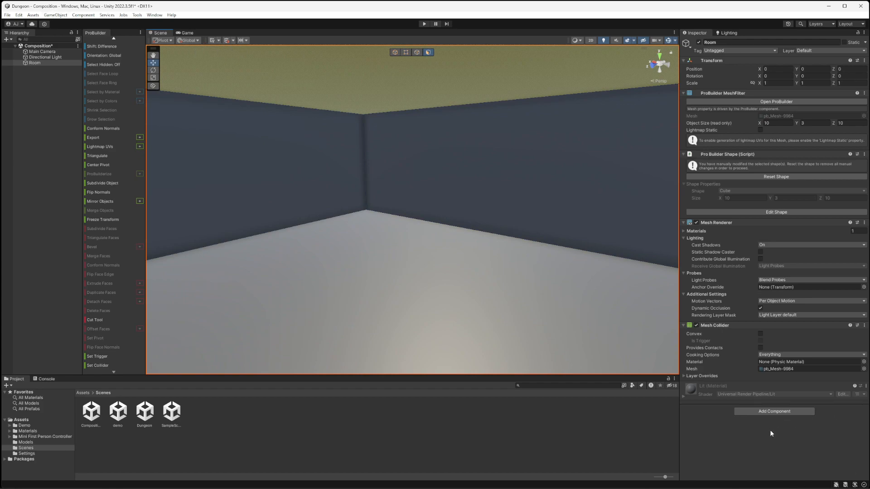
{"action": "left_click", "coordinate": [408, 240]}
{"action": "left_click", "coordinate": [255, 91]}
Increase the scene grid's opacity and turn on the grid display.
{"action": "left_click", "coordinate": [219, 40]}
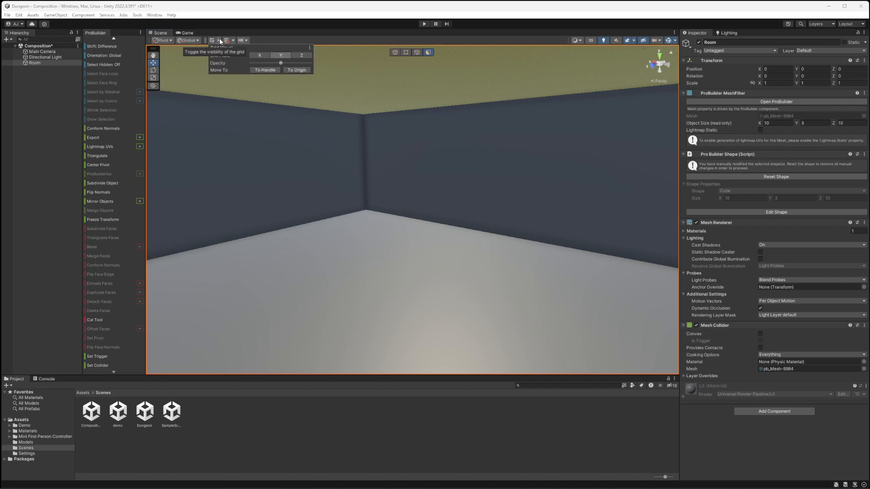
{"action": "left_click_drag", "start_coordinate": [281, 64], "coordinate": [301, 64]}
{"action": "right_click_drag", "start_coordinate": [453, 190], "coordinate": [537, 217]}
{"action": "key", "text": "s"}
{"action": "key", "text": "w"}
{"action": "left_click", "coordinate": [212, 41]}
{"action": "right_click_drag", "start_coordinate": [399, 275], "coordinate": [463, 294]}
{"action": "key", "text": "a"}
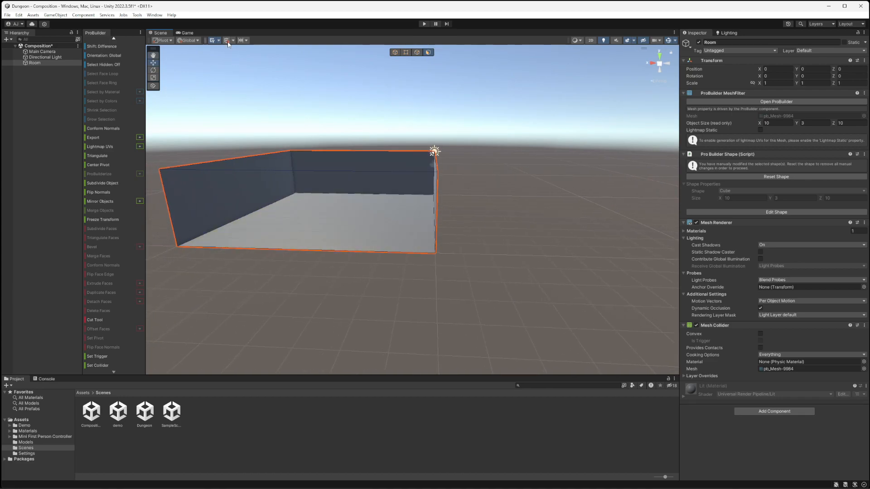
Check the snapping and grid settings while toggling the scene grid off and back on.
{"action": "left_click", "coordinate": [247, 41]}
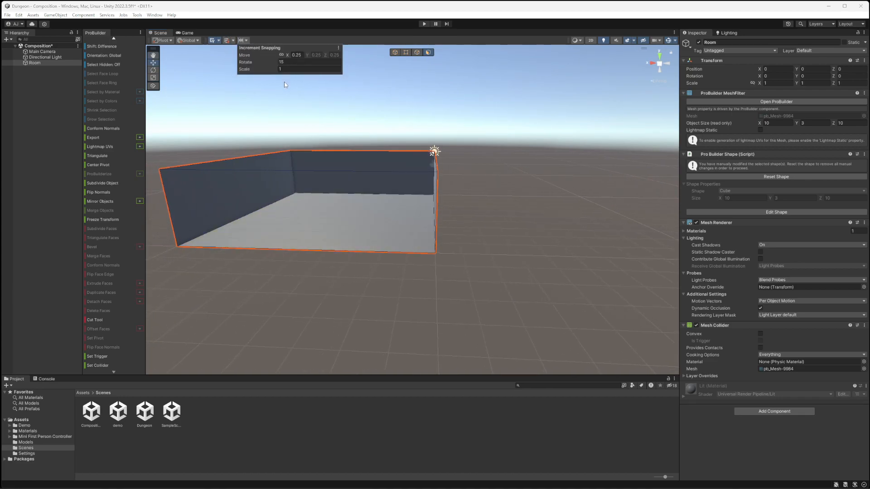
{"action": "left_click", "coordinate": [213, 41]}
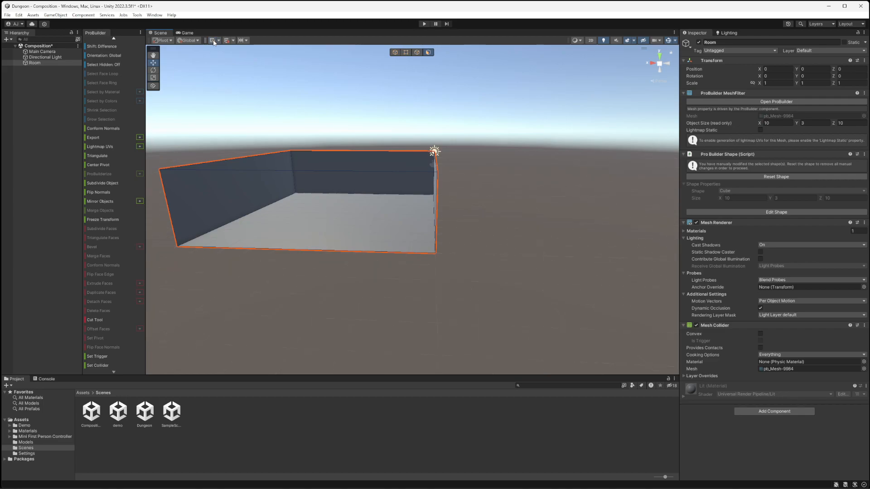
{"action": "left_click", "coordinate": [218, 41]}
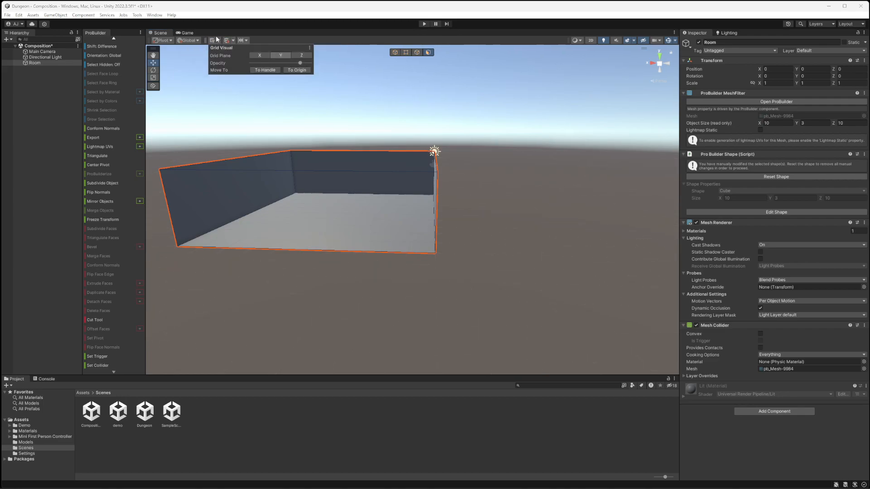
{"action": "left_click", "coordinate": [213, 41]}
{"action": "right_click_drag", "start_coordinate": [366, 220], "coordinate": [379, 244]}
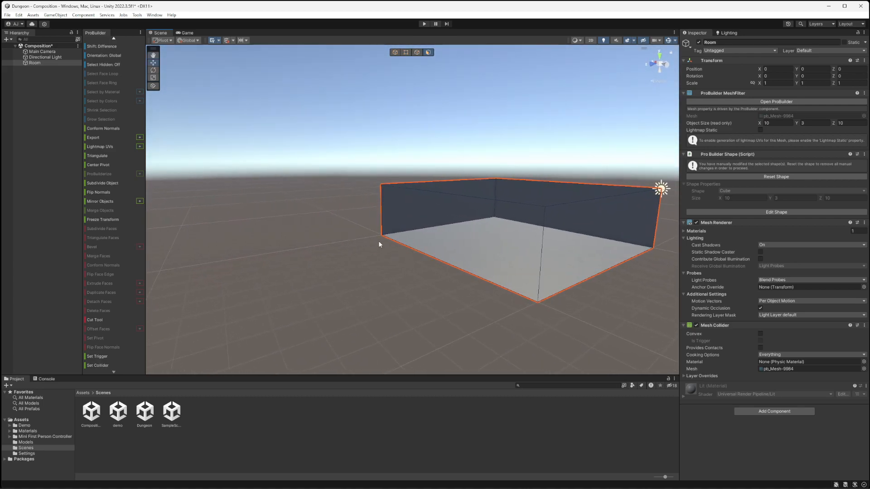
Review the grid snapping size and set the increment snapping move value to 1.
{"action": "left_click", "coordinate": [232, 41]}
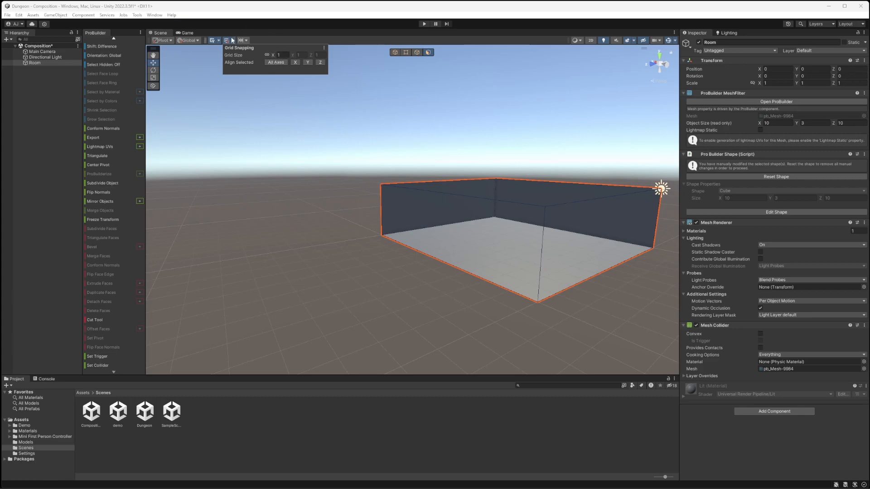
{"action": "left_click", "coordinate": [245, 40]}
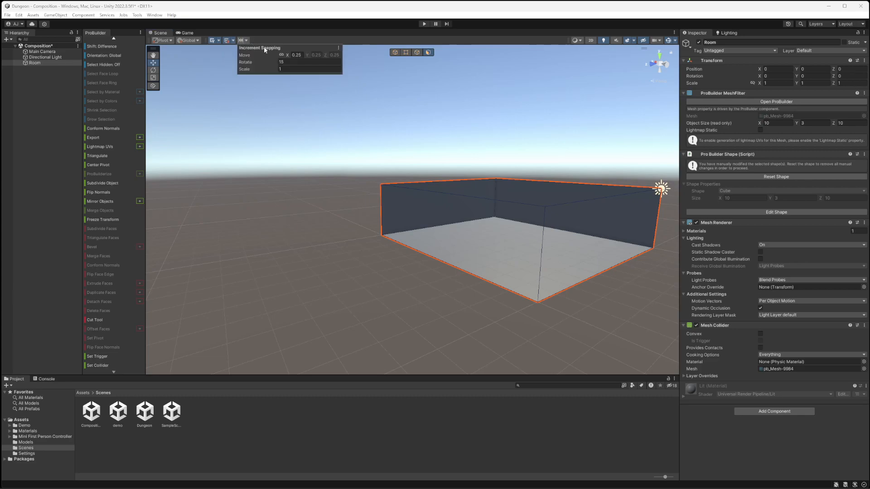
{"action": "left_click", "coordinate": [297, 54]}
{"action": "type", "text": "1"}
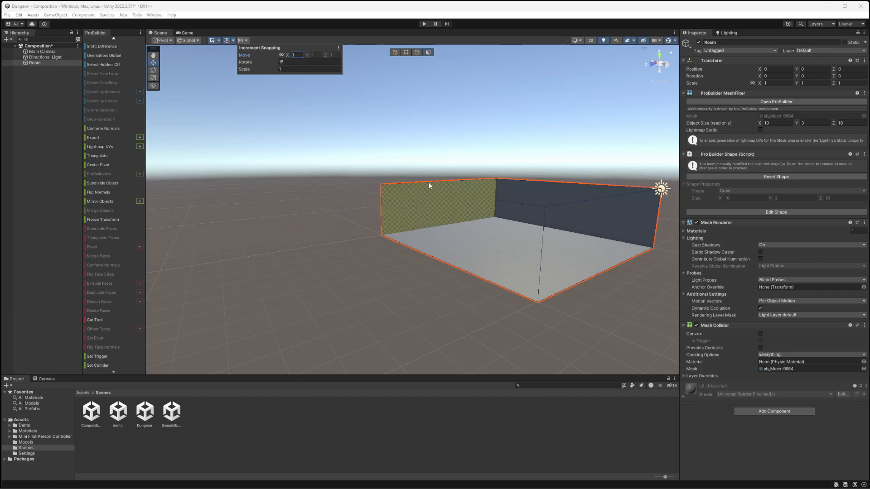
Create a ProBuilder cube sized 0.5 × 1.75 × 0.5 on the room floor at X 4, Y 0, Z 6.
{"action": "left_click_drag", "start_coordinate": [338, 179], "coordinate": [339, 199], "text": "alt"}
{"action": "middle_click_drag", "start_coordinate": [552, 269], "coordinate": [517, 216]}
{"action": "scroll", "coordinate": [518, 216], "scroll_direction": "up", "scroll_amount": 3}
{"action": "left_click_drag", "start_coordinate": [512, 213], "coordinate": [514, 239], "text": "alt"}
{"action": "middle_click_drag", "start_coordinate": [521, 240], "coordinate": [458, 251]}
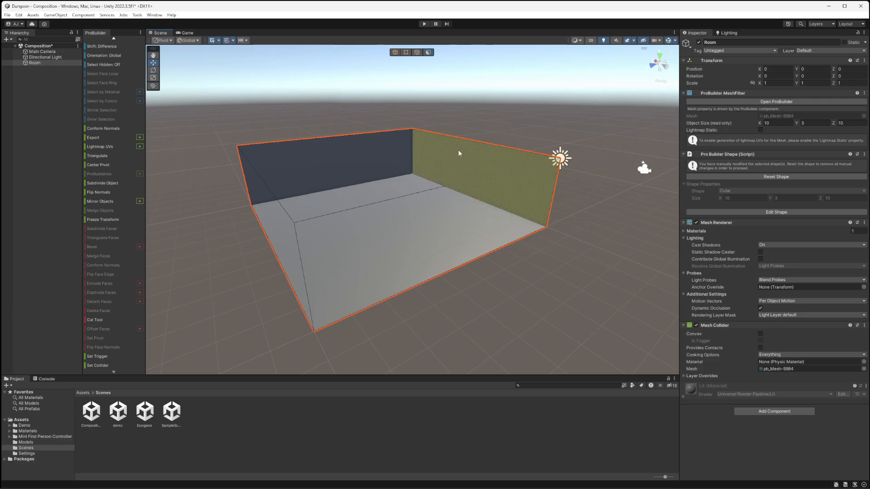
{"action": "scroll", "coordinate": [109, 118], "scroll_direction": "up", "scroll_amount": 3}
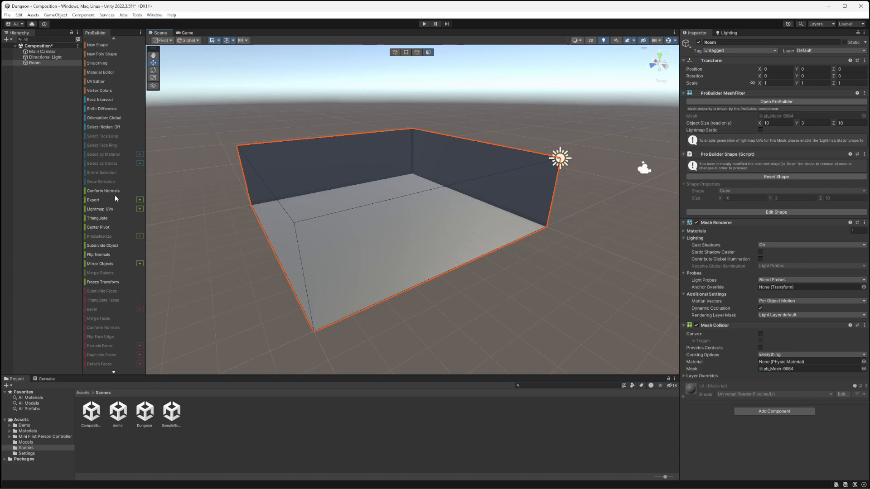
{"action": "left_click", "coordinate": [100, 45]}
{"action": "left_click", "coordinate": [613, 362]}
{"action": "double_click", "coordinate": [621, 362]}
{"action": "type", "text": "5"}
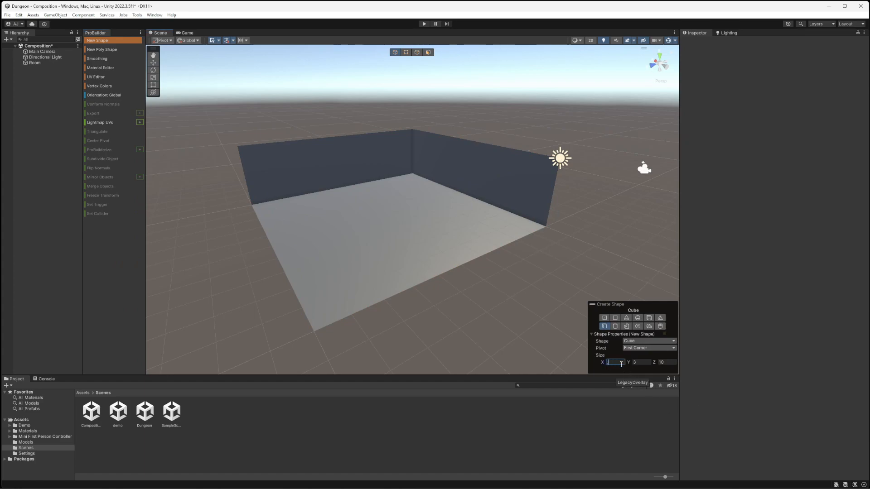
{"action": "key", "text": "Tab"}
{"action": "type", "text": "1.75"}
{"action": "key", "text": "Tab"}
{"action": "type", "text": ".5"}
{"action": "left_click", "coordinate": [391, 229]}
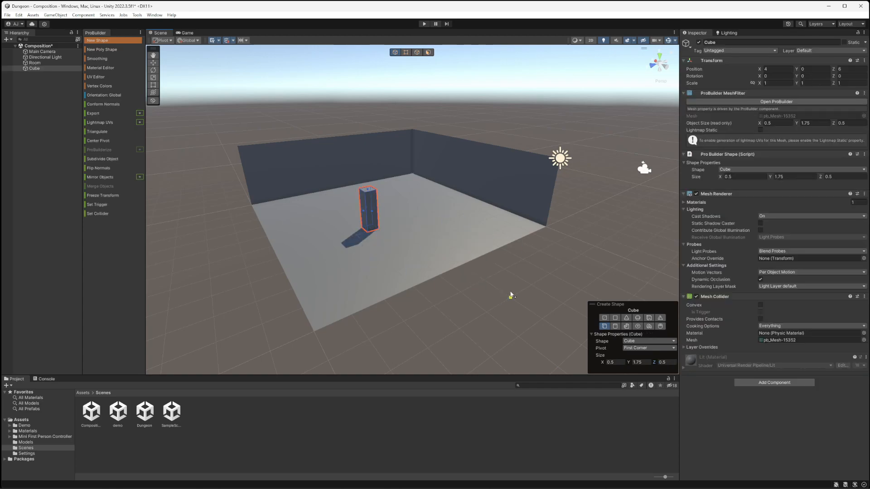
Rename the Cube reference block to Person and exit shape creation.
{"action": "left_click", "coordinate": [38, 69]}
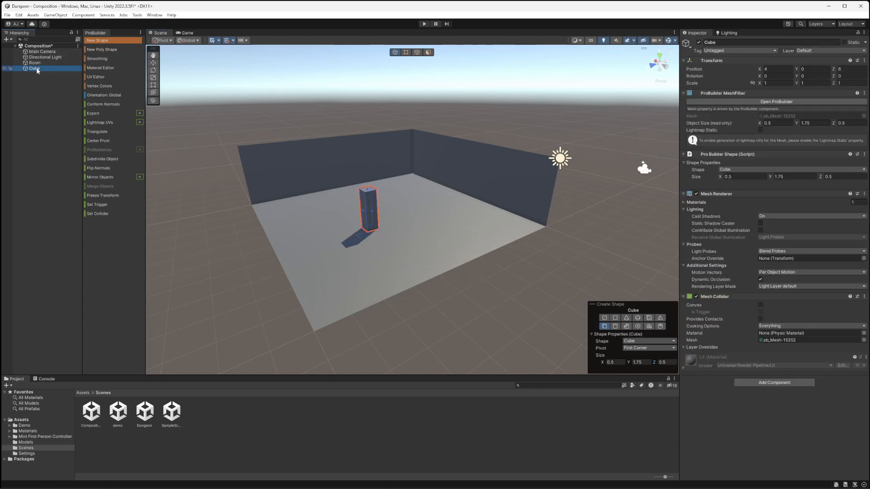
{"action": "left_click", "coordinate": [713, 43]}
{"action": "type", "text": "Person"}
{"action": "key", "text": "Return"}
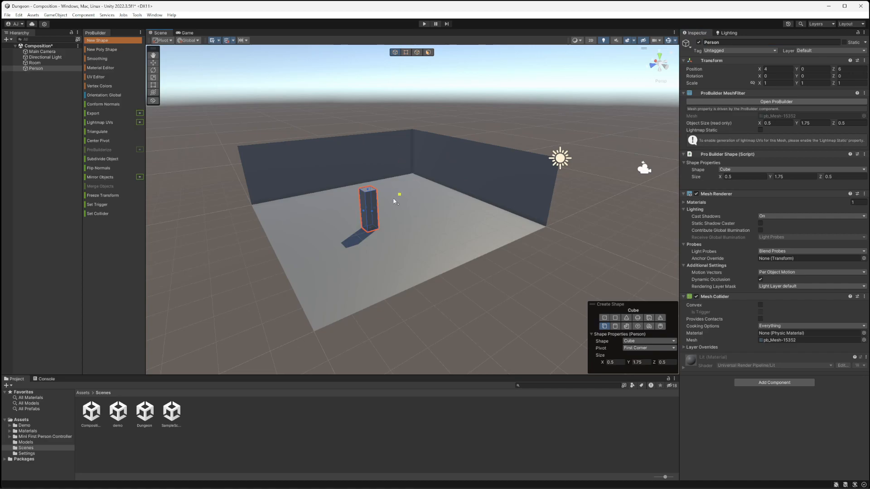
{"action": "scroll", "coordinate": [399, 218], "scroll_direction": "up", "scroll_amount": 3}
{"action": "key", "text": "Escape"}
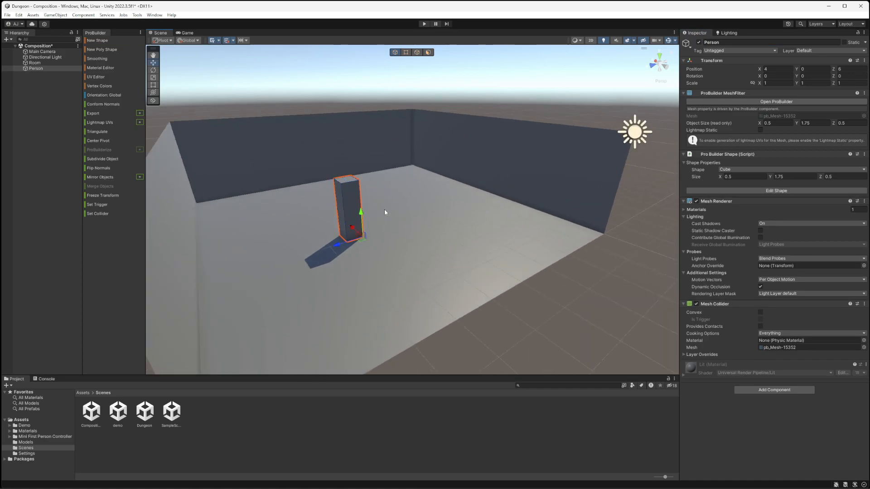
Move the Person block across the floor to X 3, close to the room's side wall.
{"action": "right_click_drag", "start_coordinate": [450, 232], "coordinate": [430, 235]}
{"action": "key", "text": "w"}
{"action": "key", "text": "s"}
{"action": "left_click_drag", "start_coordinate": [441, 231], "coordinate": [378, 217]}
{"action": "right_click_drag", "start_coordinate": [379, 216], "coordinate": [502, 219]}
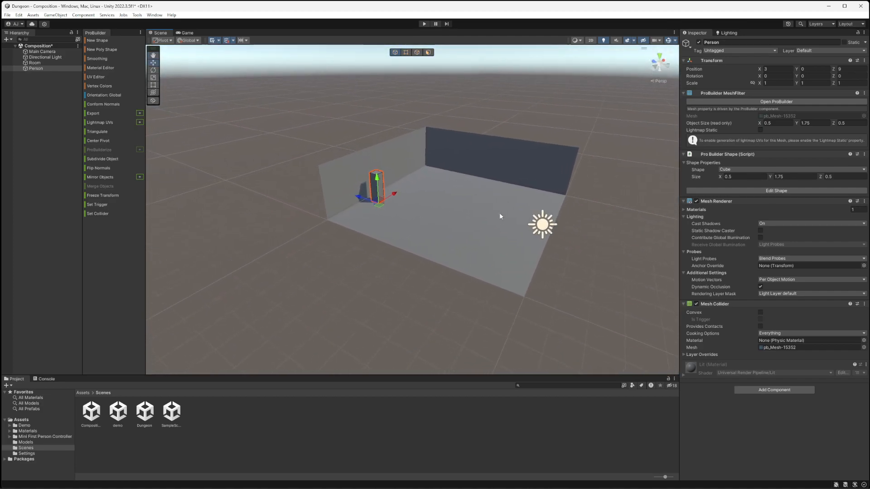
Enlarge the Room to 12 × 3 × 12 by moving its back and side wall faces outward.
{"action": "left_click", "coordinate": [489, 198]}
{"action": "left_click", "coordinate": [427, 52]}
{"action": "left_click", "coordinate": [469, 145]}
{"action": "left_click_drag", "start_coordinate": [498, 152], "coordinate": [507, 149]}
{"action": "key", "text": "a"}
{"action": "right_click_drag", "start_coordinate": [501, 192], "coordinate": [570, 191]}
{"action": "left_click", "coordinate": [493, 191]}
{"action": "left_click_drag", "start_coordinate": [451, 184], "coordinate": [469, 181]}
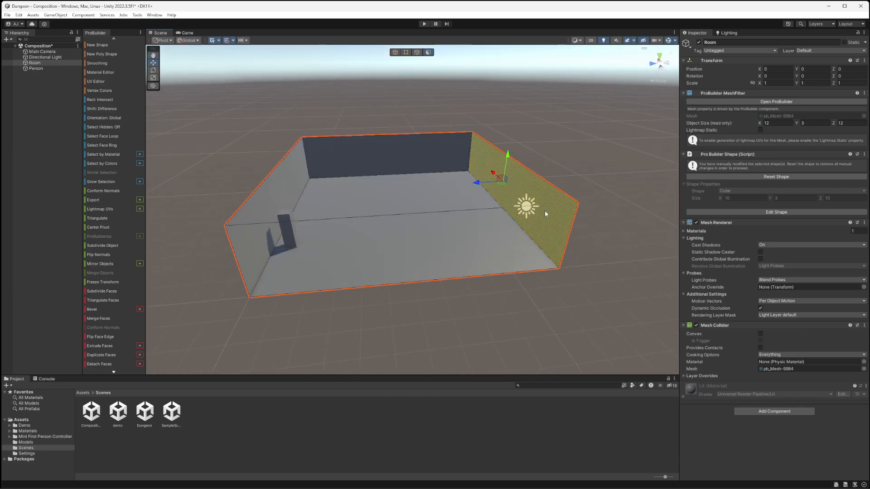
Check the Person block's scale inside the room and deactivate the Person object.
{"action": "right_click_drag", "start_coordinate": [440, 238], "coordinate": [342, 238]}
{"action": "key", "text": "w"}
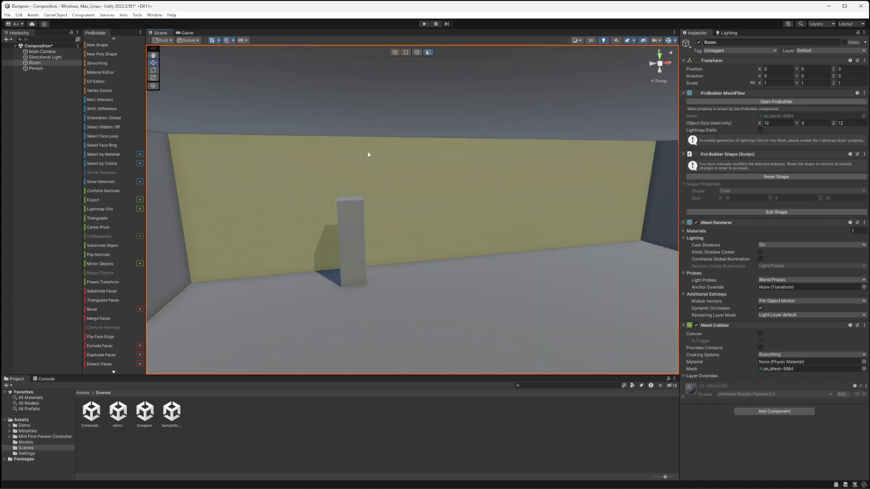
{"action": "left_click_drag", "start_coordinate": [392, 234], "coordinate": [536, 267], "text": "alt"}
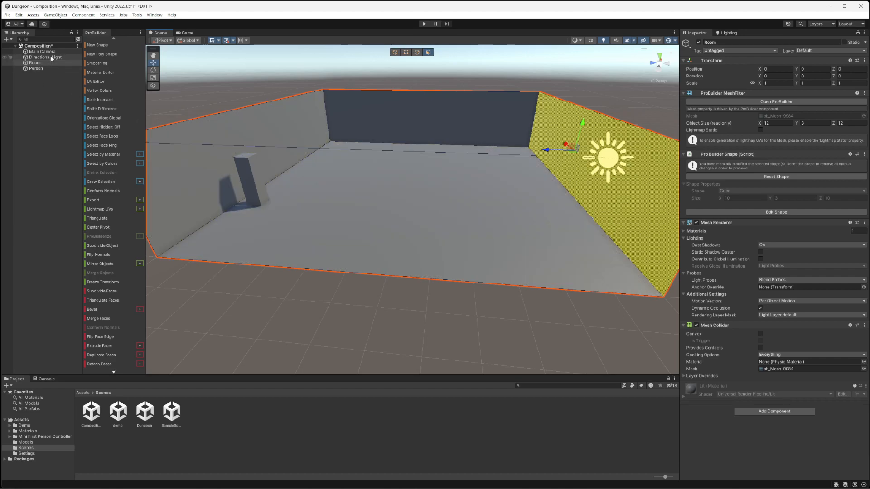
{"action": "left_click", "coordinate": [41, 69]}
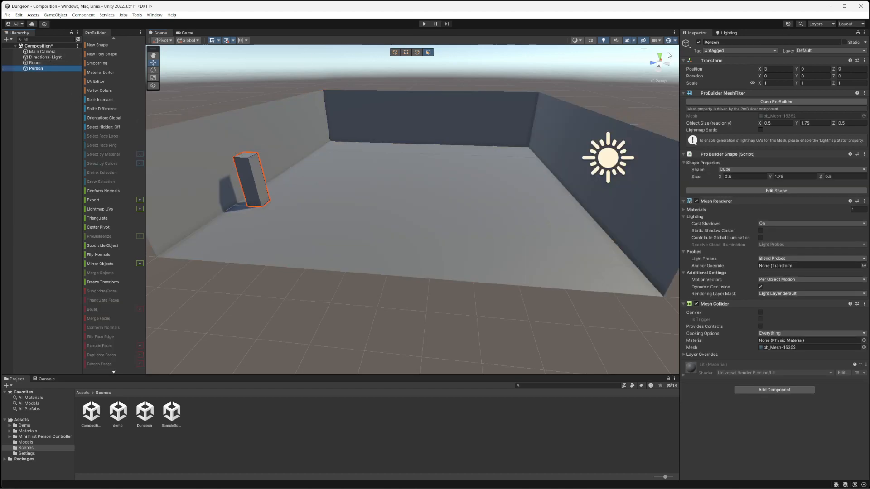
{"action": "left_click", "coordinate": [699, 42]}
Insert an edge loop through the middle of the Room across one ring of parallel horizontal edges.
{"action": "left_click", "coordinate": [43, 61]}
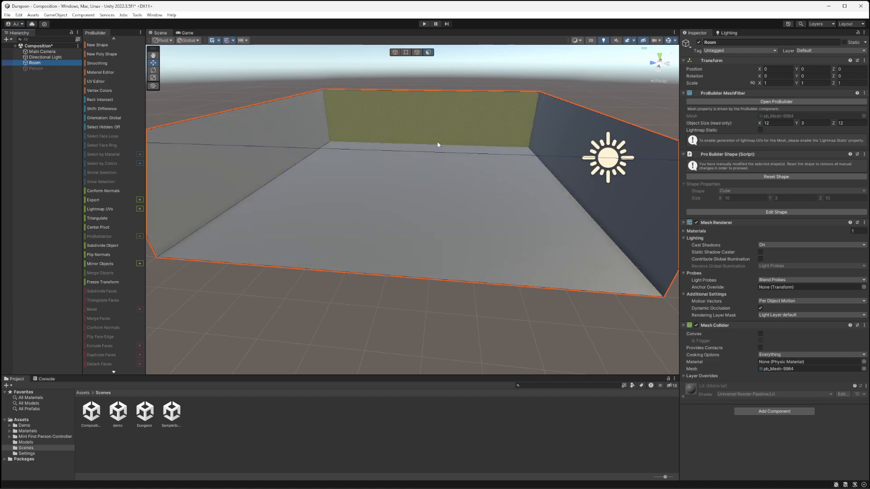
{"action": "scroll", "coordinate": [458, 166], "scroll_direction": "down", "scroll_amount": 3}
{"action": "left_click_drag", "start_coordinate": [354, 210], "coordinate": [370, 220], "text": "alt"}
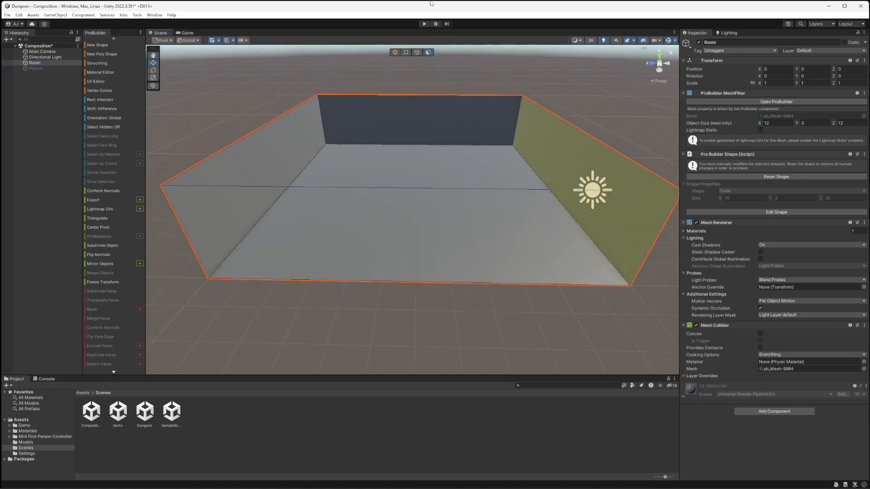
{"action": "left_click", "coordinate": [416, 53]}
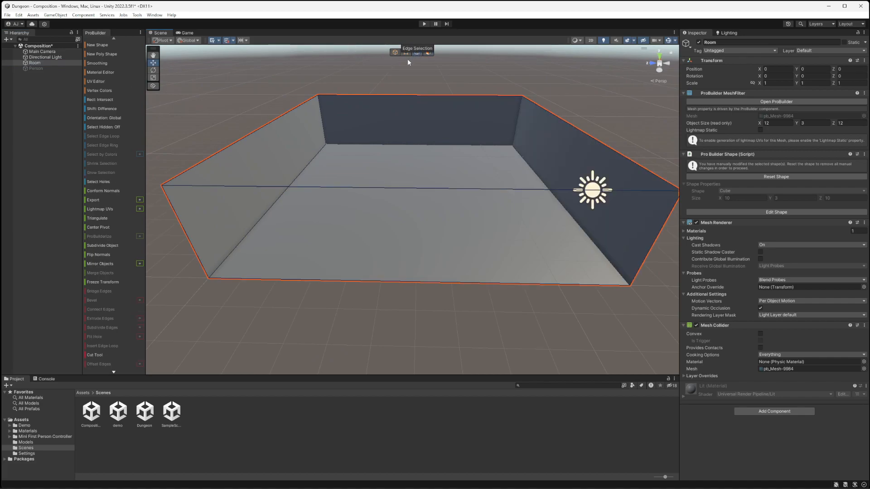
{"action": "left_click", "coordinate": [406, 94]}
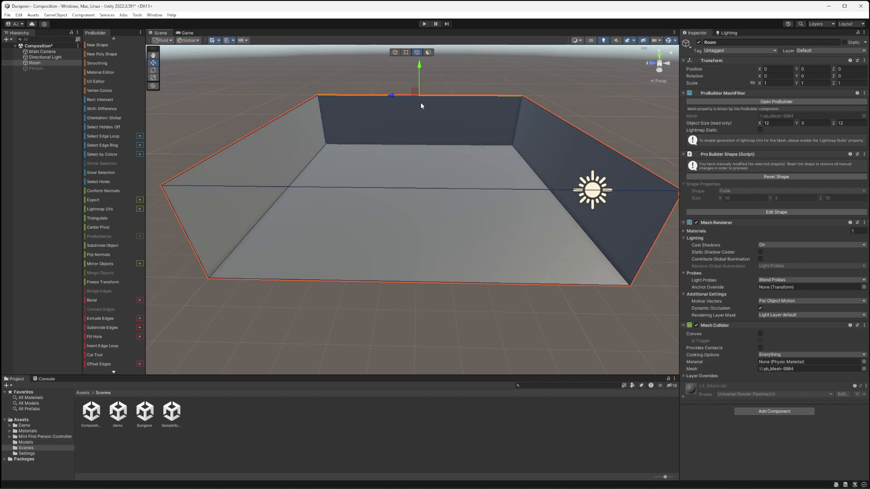
{"action": "left_click", "coordinate": [403, 190], "text": "shift"}
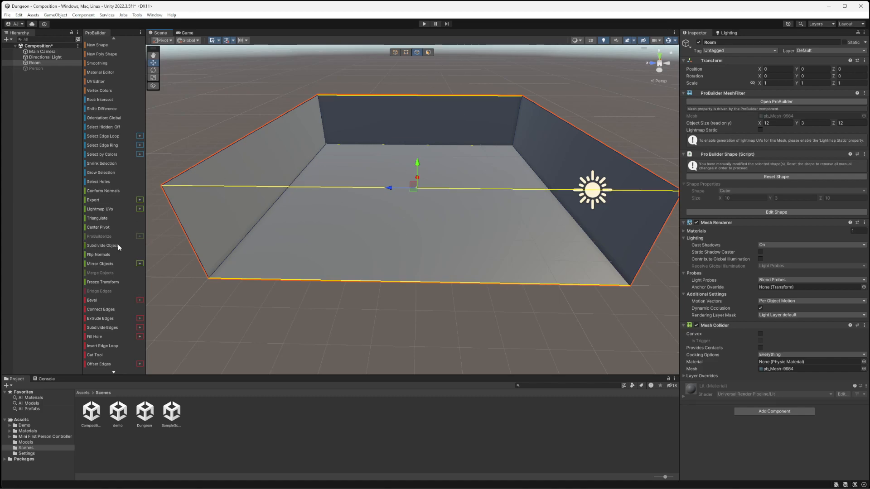
{"action": "left_click", "coordinate": [110, 345]}
Insert a second edge loop through the middle of the Room, perpendicular to the first, and clear the edge selection.
{"action": "left_click_drag", "start_coordinate": [483, 282], "coordinate": [365, 311], "text": "alt"}
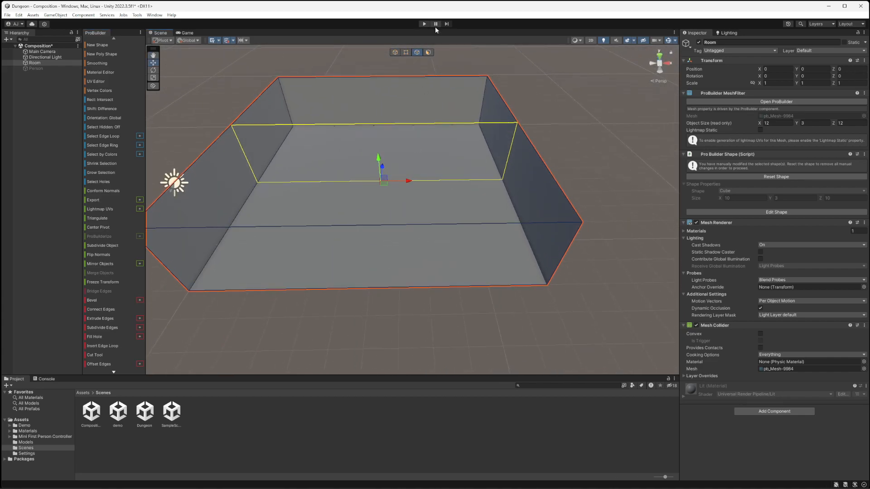
{"action": "left_click", "coordinate": [383, 76]}
{"action": "double_click", "coordinate": [387, 125]}
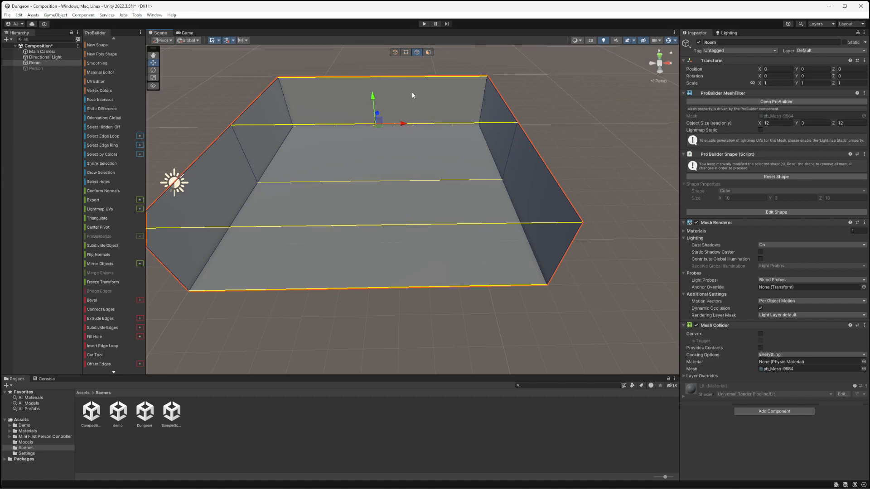
{"action": "left_click", "coordinate": [113, 346]}
{"action": "left_click_drag", "start_coordinate": [390, 275], "coordinate": [539, 274], "text": "alt"}
{"action": "left_click", "coordinate": [586, 273]}
{"action": "left_click_drag", "start_coordinate": [369, 274], "coordinate": [437, 258], "text": "alt"}
{"action": "left_click", "coordinate": [438, 261]}
{"action": "left_click_drag", "start_coordinate": [410, 289], "coordinate": [505, 296], "text": "alt"}
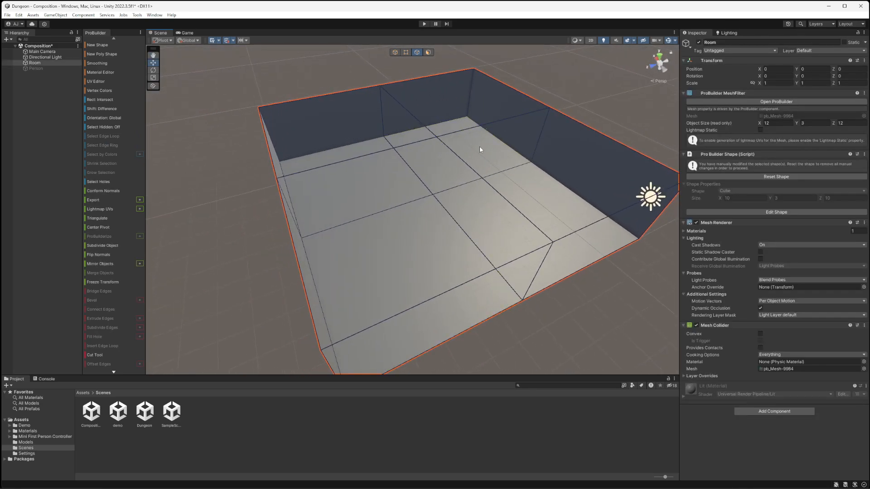
Examine how the two edge loops run across the Room's floor and walls from inside.
{"action": "left_click_drag", "start_coordinate": [492, 192], "coordinate": [403, 131], "text": "alt"}
{"action": "scroll", "coordinate": [405, 128], "scroll_direction": "up", "scroll_amount": 3}
{"action": "middle_click_drag", "start_coordinate": [329, 193], "coordinate": [436, 214]}
{"action": "right_click_drag", "start_coordinate": [437, 214], "coordinate": [295, 222]}
{"action": "left_click_drag", "start_coordinate": [295, 223], "coordinate": [466, 232], "text": "alt"}
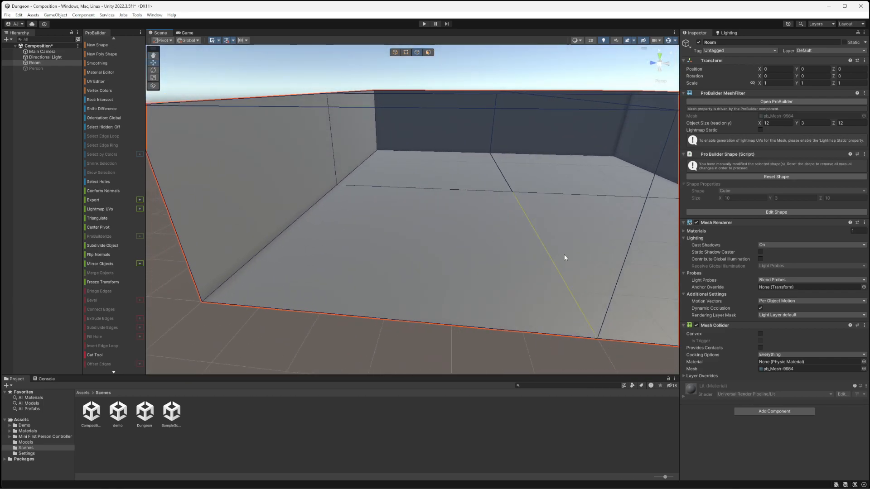
{"action": "middle_click_drag", "start_coordinate": [564, 253], "coordinate": [531, 245]}
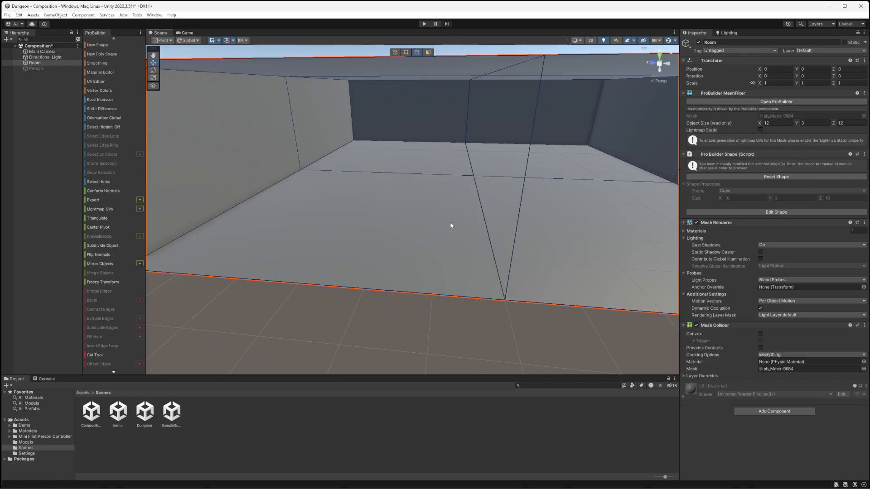
{"action": "mouse_move", "coordinate": [401, 222]}
{"action": "left_mouse_down", "text": "alt"}
{"action": "mouse_move", "coordinate": [406, 233]}
{"action": "mouse_move", "coordinate": [411, 228]}
{"action": "left_mouse_up", "text": "alt"}
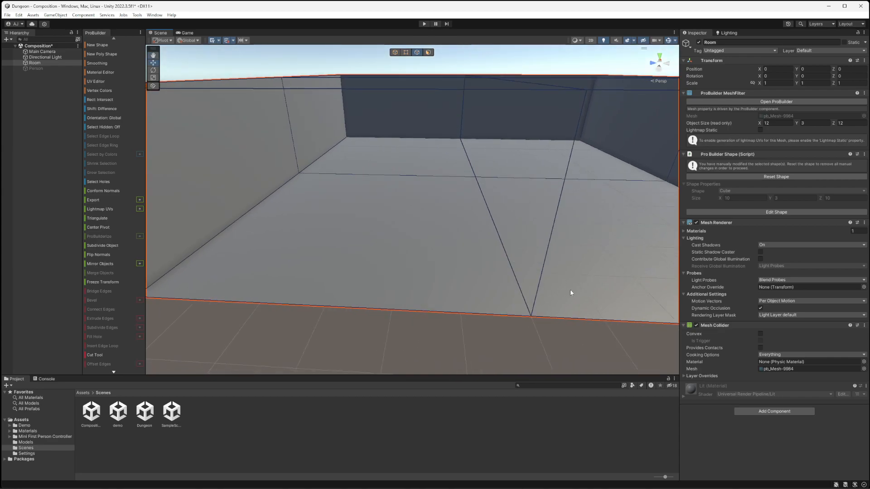
{"action": "left_click_drag", "start_coordinate": [429, 245], "coordinate": [434, 252], "text": "alt"}
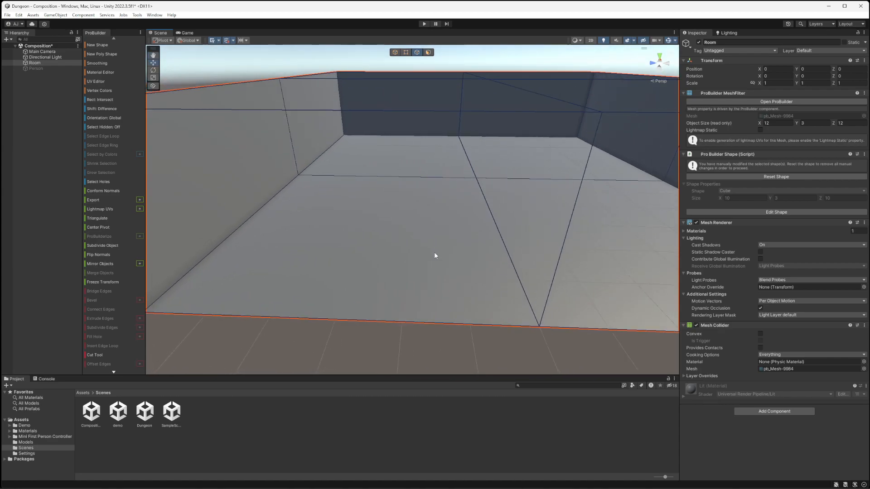
Try selecting one middle edge loop by picking its floor edges individually.
{"action": "left_click", "coordinate": [493, 221]}
{"action": "left_click_drag", "start_coordinate": [492, 219], "coordinate": [475, 172]}
{"action": "key", "text": "ctrl+z"}
{"action": "left_click", "coordinate": [469, 165]}
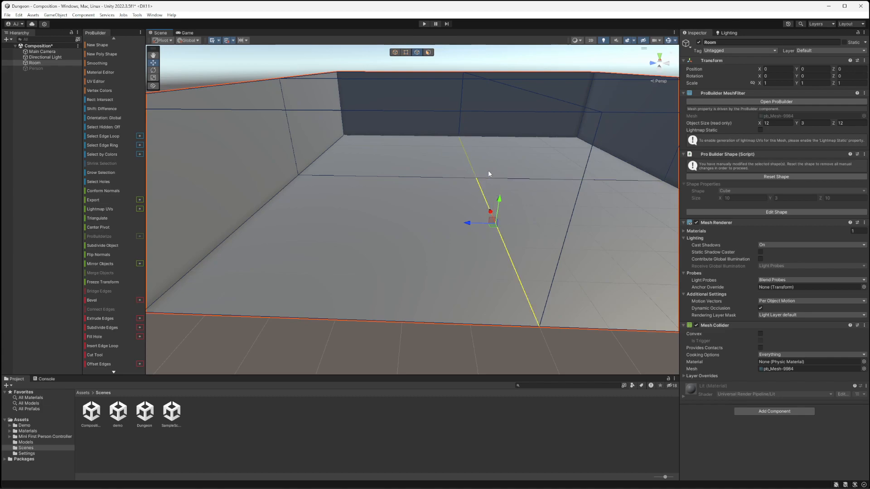
{"action": "left_click", "coordinate": [467, 158], "text": "shift"}
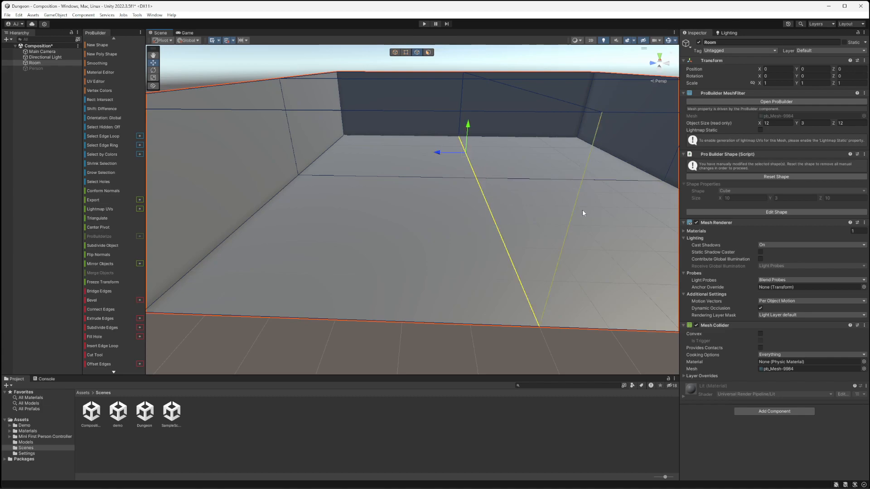
{"action": "left_click", "coordinate": [494, 226]}
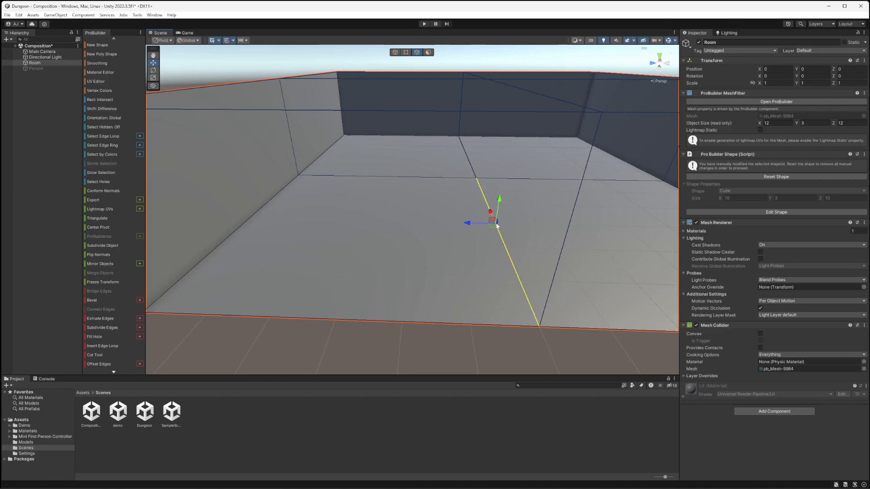
Select all edges of both perpendicular edge loops around the Room's floor, walls and ceiling.
{"action": "double_click", "coordinate": [553, 277]}
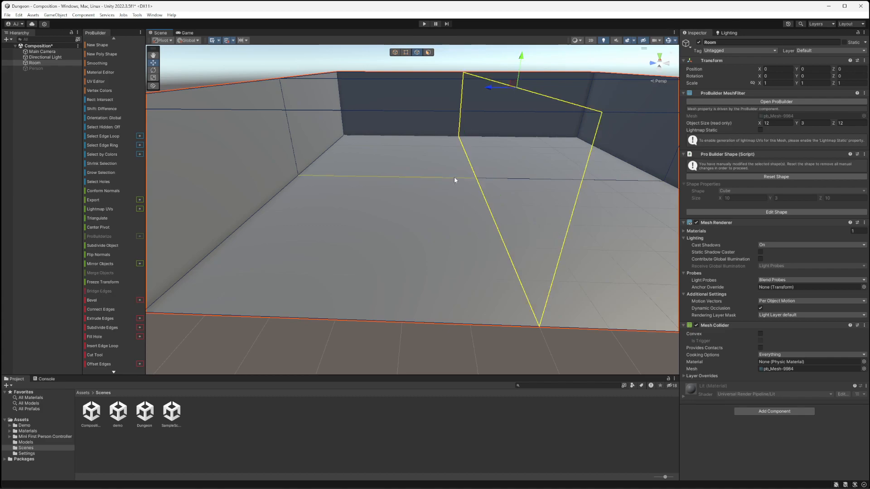
{"action": "left_click", "coordinate": [469, 160], "text": "shift"}
{"action": "key", "text": "alt+r"}
{"action": "key", "text": "ctrl+z"}
{"action": "left_click", "coordinate": [510, 177], "text": "shift"}
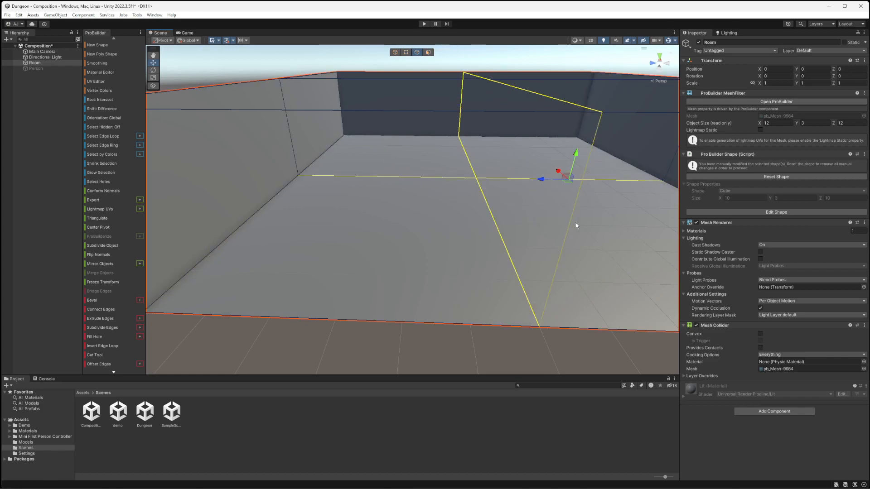
{"action": "middle_click_drag", "start_coordinate": [575, 223], "coordinate": [541, 237]}
{"action": "left_click", "coordinate": [650, 140], "text": "shift"}
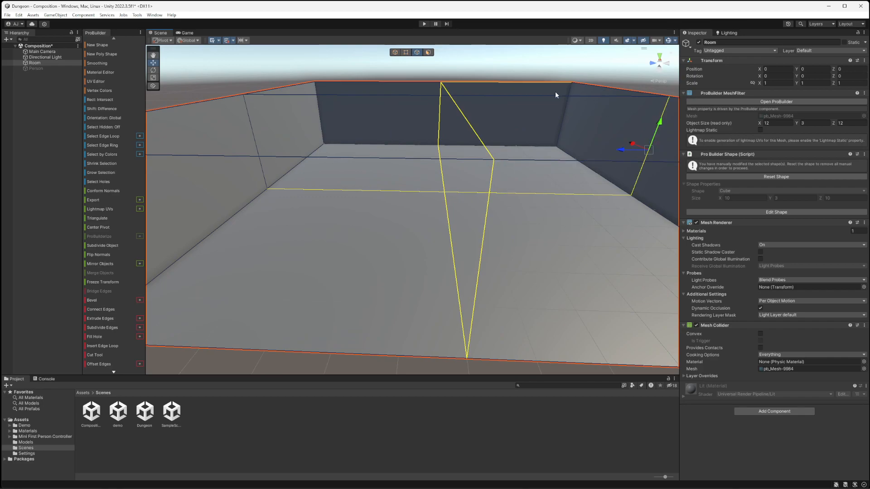
{"action": "left_click", "coordinate": [555, 96], "text": "shift"}
{"action": "left_click", "coordinate": [406, 96], "text": "shift"}
{"action": "left_click", "coordinate": [256, 135], "text": "shift"}
{"action": "left_click_drag", "start_coordinate": [406, 162], "coordinate": [539, 227], "text": "alt"}
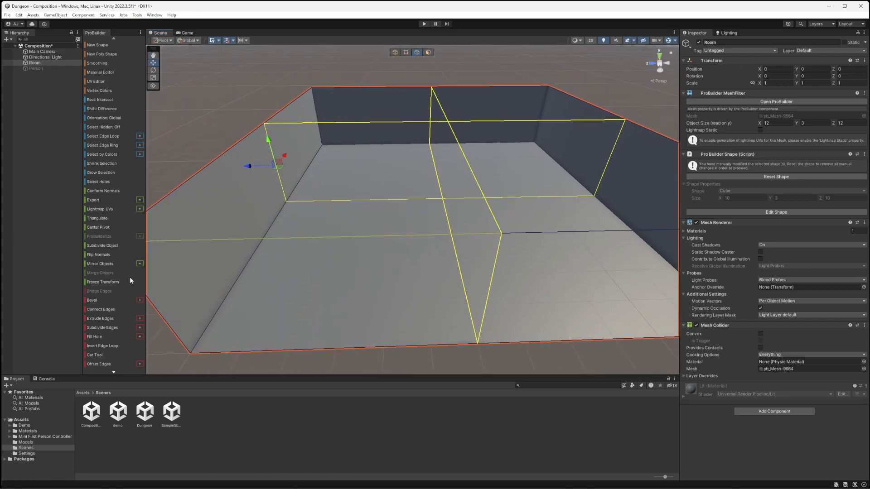
Try beveling the selected edge loops with a distance of 0.2, and undo the bevel.
{"action": "left_click", "coordinate": [140, 300]}
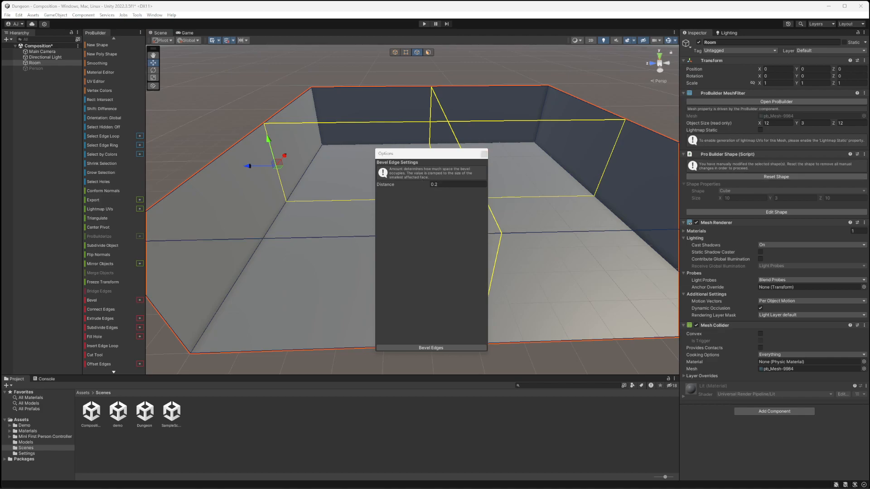
{"action": "left_click", "coordinate": [431, 348]}
{"action": "left_click_drag", "start_coordinate": [534, 248], "coordinate": [408, 292], "text": "alt"}
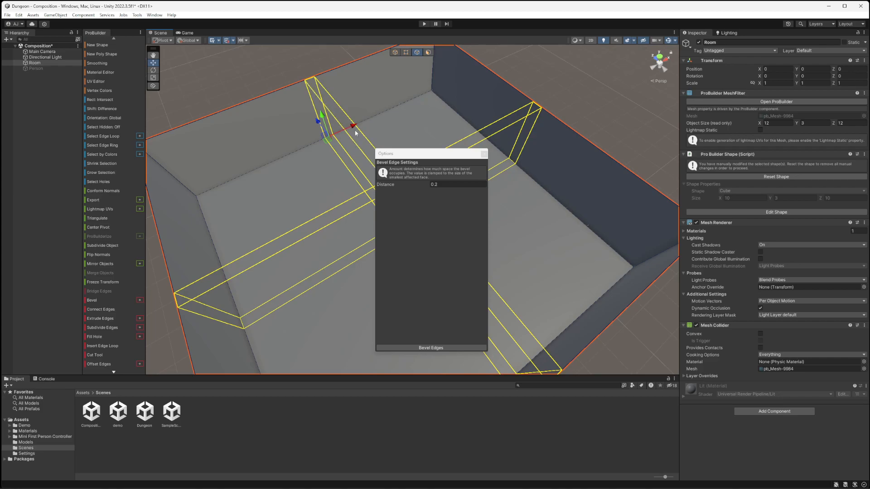
{"action": "key", "text": "ctrl+z"}
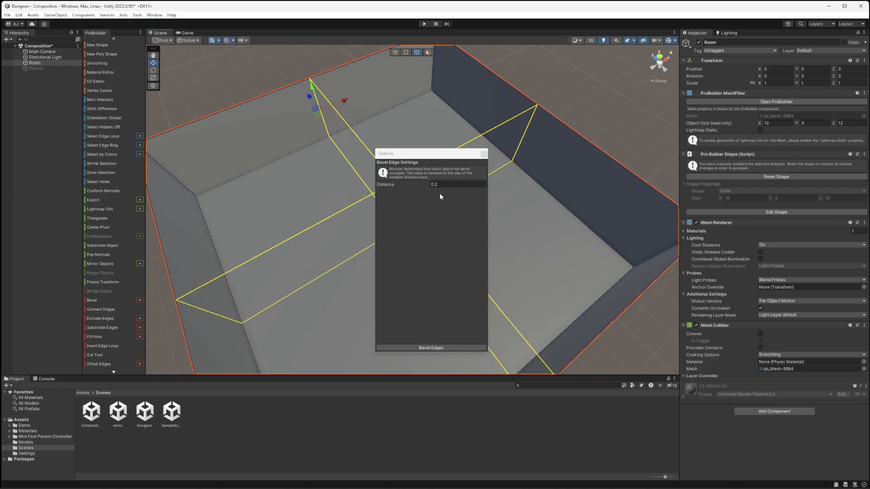
Bevel the selected edge loops with a distance of 0.1, close the bevel options and return to object selection.
{"action": "left_click", "coordinate": [437, 185]}
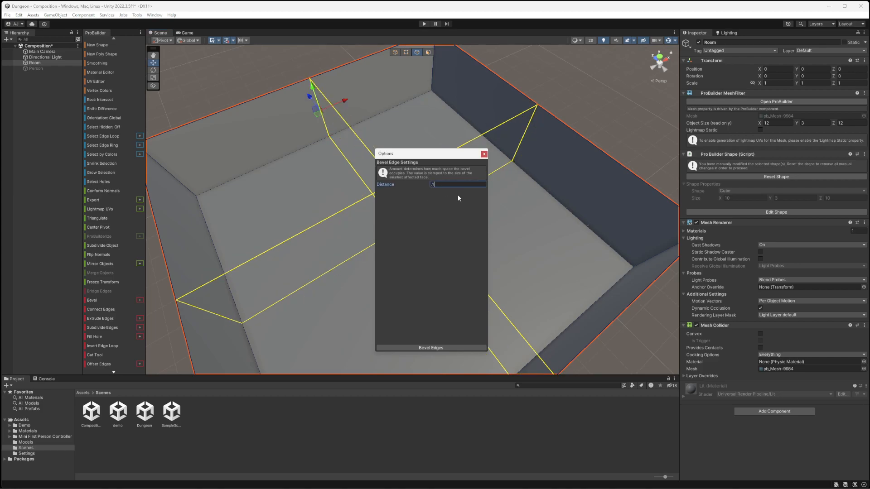
{"action": "left_click", "coordinate": [457, 347]}
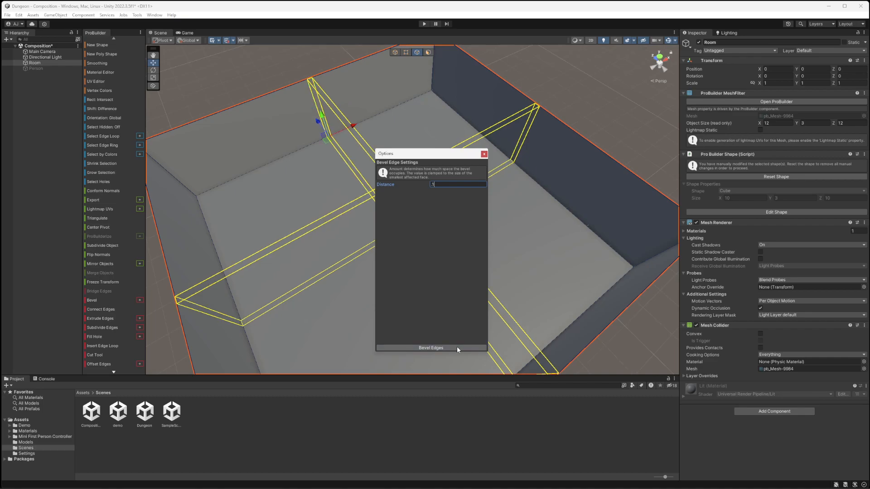
{"action": "left_click_drag", "start_coordinate": [323, 252], "coordinate": [341, 204], "text": "alt"}
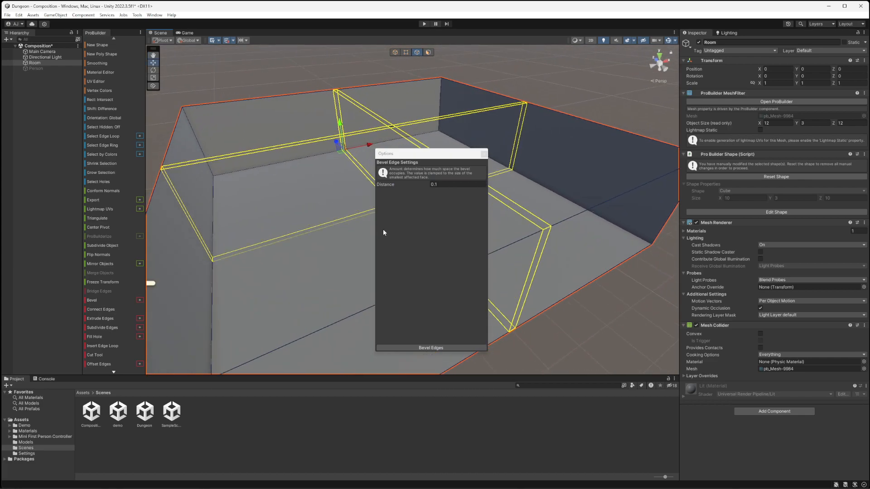
{"action": "key", "text": "Escape"}
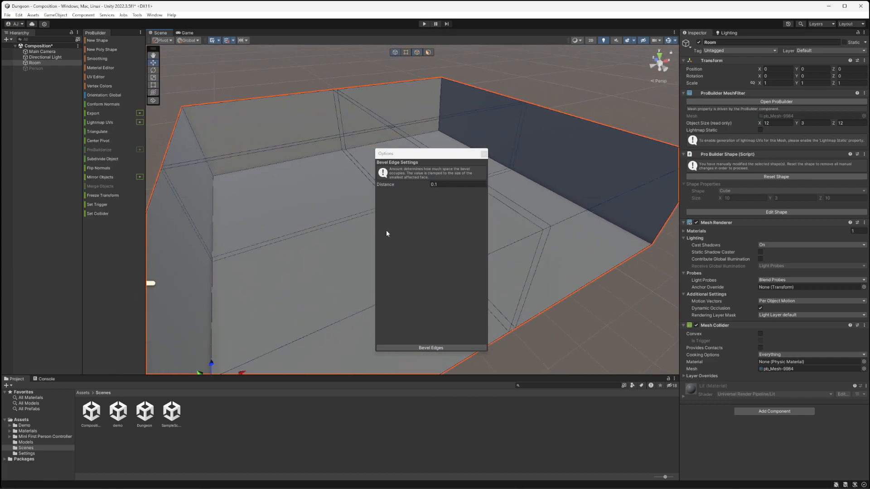
{"action": "left_click", "coordinate": [484, 154]}
{"action": "left_click_drag", "start_coordinate": [485, 154], "coordinate": [381, 162], "text": "alt"}
{"action": "middle_click_drag", "start_coordinate": [356, 159], "coordinate": [383, 204]}
{"action": "left_click_drag", "start_coordinate": [417, 215], "coordinate": [410, 223], "text": "alt"}
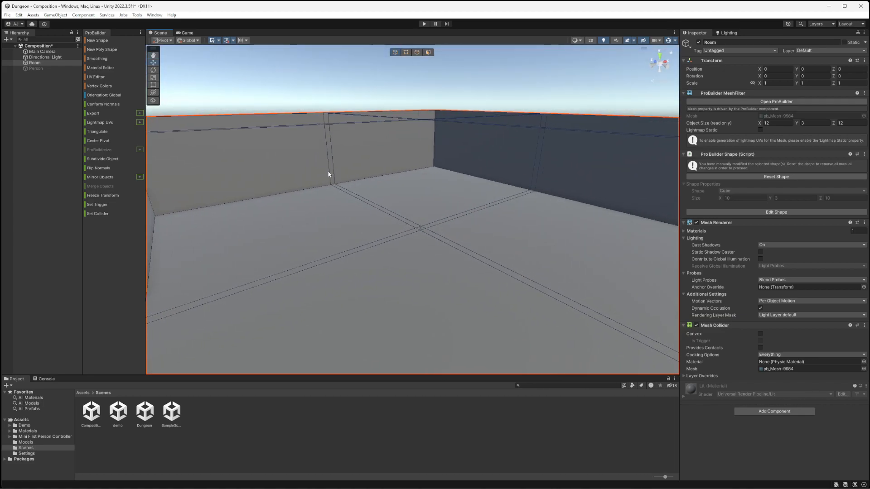
Switch to face selection and select the four narrow bevel strip faces crossing the Room's floor.
{"action": "scroll", "coordinate": [328, 170], "scroll_direction": "up", "scroll_amount": 3}
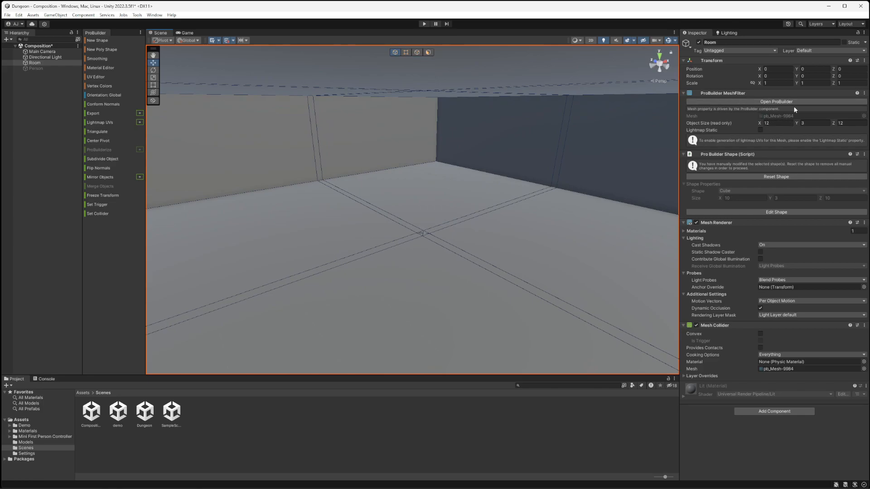
{"action": "left_click", "coordinate": [428, 52]}
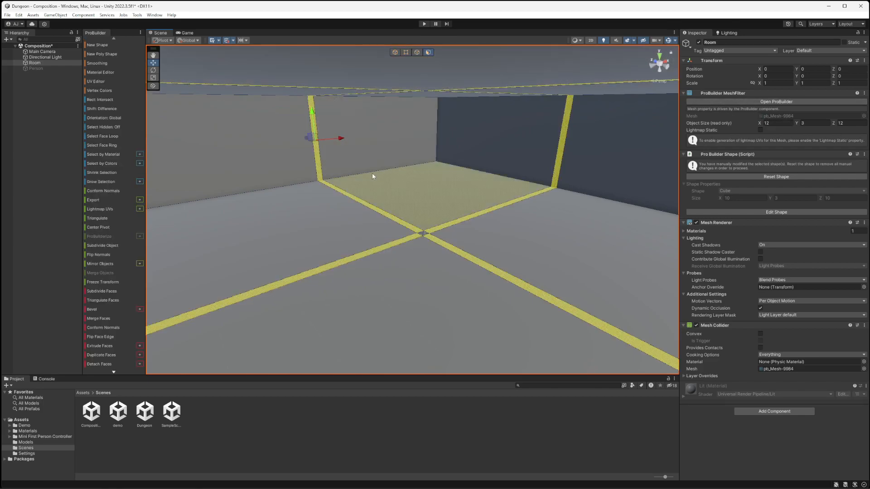
{"action": "left_click", "coordinate": [348, 194]}
{"action": "scroll", "coordinate": [450, 219], "scroll_direction": "up", "scroll_amount": 3}
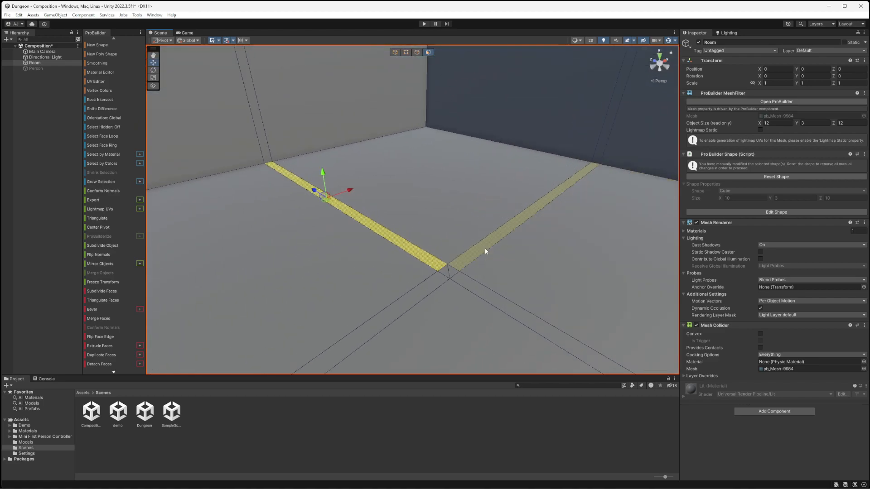
{"action": "scroll", "coordinate": [493, 235], "scroll_direction": "down", "scroll_amount": 3}
{"action": "left_click", "coordinate": [385, 198], "text": "shift"}
{"action": "left_click", "coordinate": [382, 210], "text": "shift"}
{"action": "left_click", "coordinate": [355, 214], "text": "shift"}
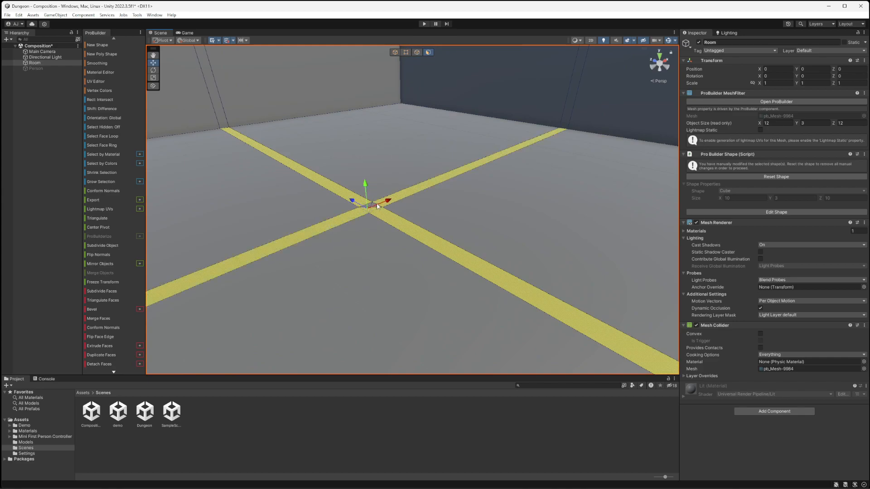
Add the small faces at the centre where the floor strips intersect to the selection.
{"action": "scroll", "coordinate": [412, 173], "scroll_direction": "up", "scroll_amount": 2}
{"action": "left_click_drag", "start_coordinate": [412, 172], "coordinate": [408, 230], "text": "alt"}
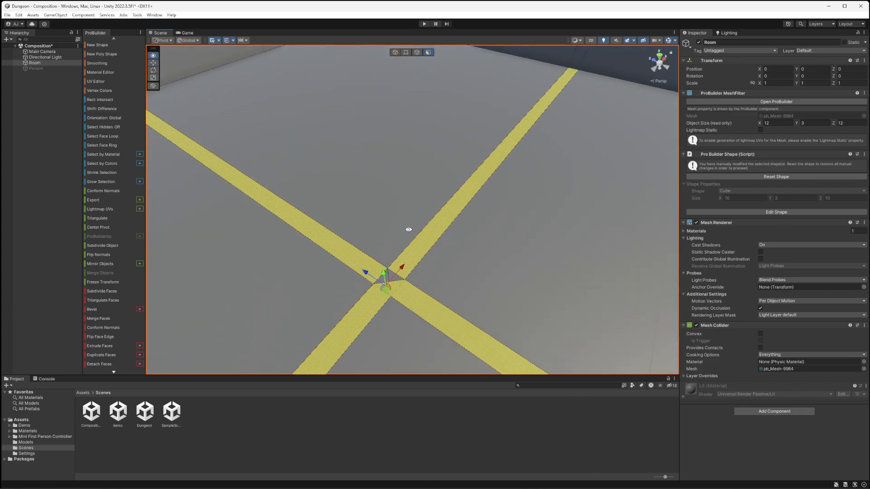
{"action": "left_click", "coordinate": [392, 276], "text": "shift"}
{"action": "left_click", "coordinate": [381, 278], "text": "shift"}
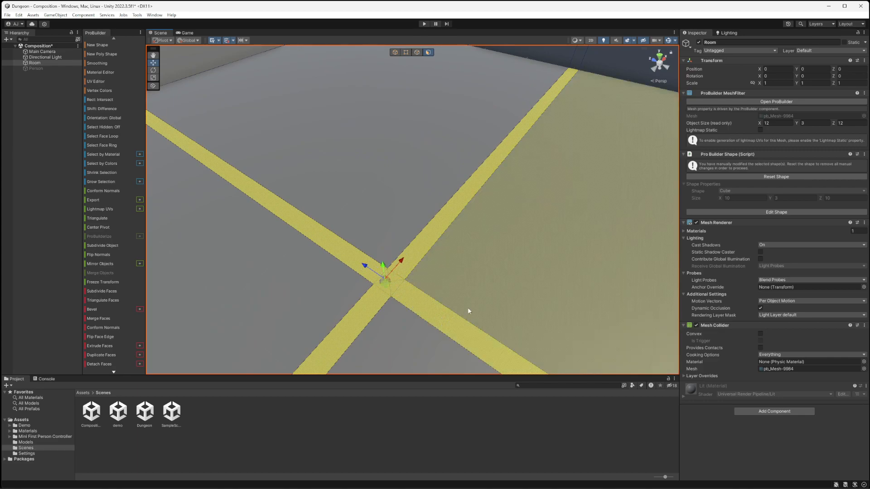
{"action": "scroll", "coordinate": [453, 304], "scroll_direction": "down", "scroll_amount": 4}
{"action": "left_click", "coordinate": [429, 286], "text": "shift"}
{"action": "left_click_drag", "start_coordinate": [428, 287], "coordinate": [556, 264], "text": "alt"}
{"action": "middle_click_drag", "start_coordinate": [556, 264], "coordinate": [428, 227]}
{"action": "scroll", "coordinate": [442, 232], "scroll_direction": "down", "scroll_amount": 5}
{"action": "left_click_drag", "start_coordinate": [454, 236], "coordinate": [401, 237], "text": "alt"}
{"action": "middle_click_drag", "start_coordinate": [381, 238], "coordinate": [448, 255]}
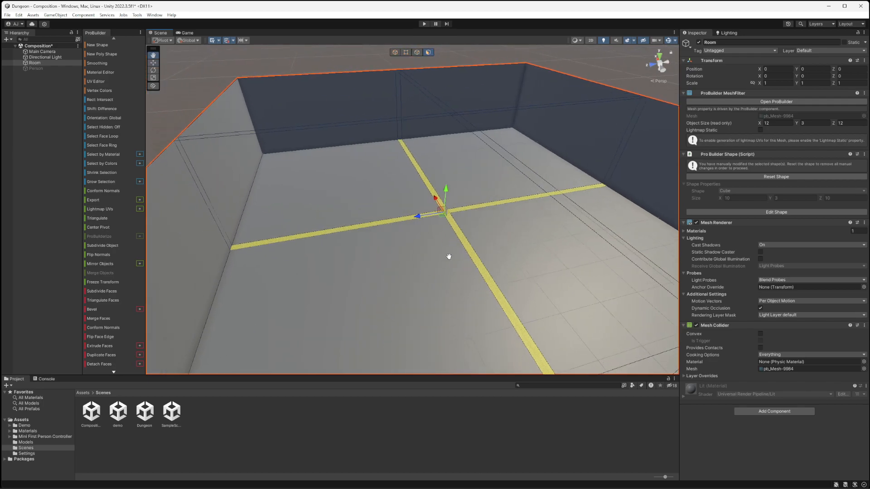
{"action": "scroll", "coordinate": [454, 199], "scroll_direction": "up", "scroll_amount": 2}
{"action": "left_click", "coordinate": [454, 199], "text": "shift"}
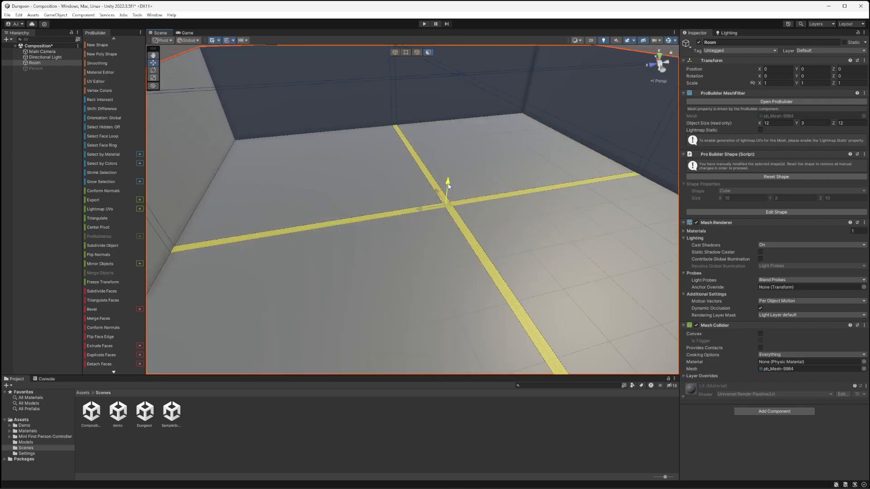
Try lowering the selected cross-shaped floor strips, and undo the move.
{"action": "left_click_drag", "start_coordinate": [445, 196], "coordinate": [440, 222]}
{"action": "left_click_drag", "start_coordinate": [521, 230], "coordinate": [454, 264], "text": "alt"}
{"action": "scroll", "coordinate": [424, 217], "scroll_direction": "up", "scroll_amount": 3}
{"action": "scroll", "coordinate": [426, 214], "scroll_direction": "up", "scroll_amount": 3}
{"action": "left_click_drag", "start_coordinate": [428, 208], "coordinate": [499, 192], "text": "alt"}
{"action": "key", "text": "ctrl+z"}
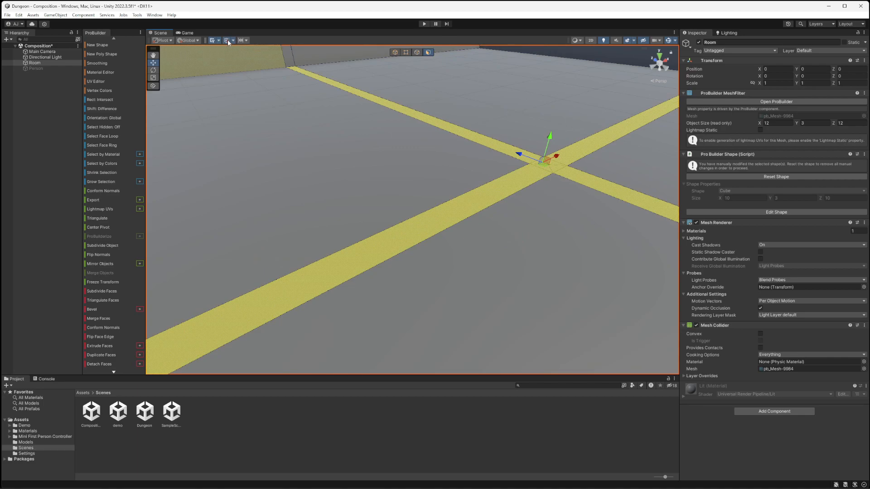
Set the grid snapping size to 0.1 and move the selected floor strips down by 0.1 to form grooves.
{"action": "left_click", "coordinate": [232, 41]}
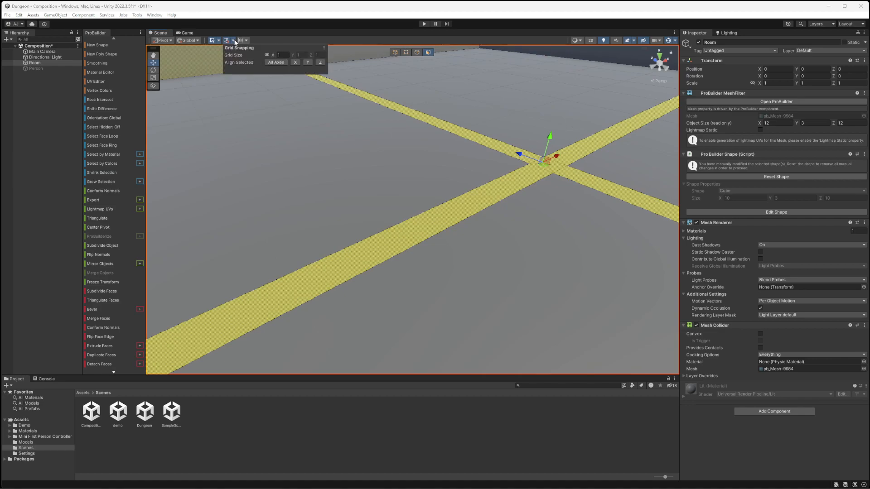
{"action": "left_click", "coordinate": [279, 55]}
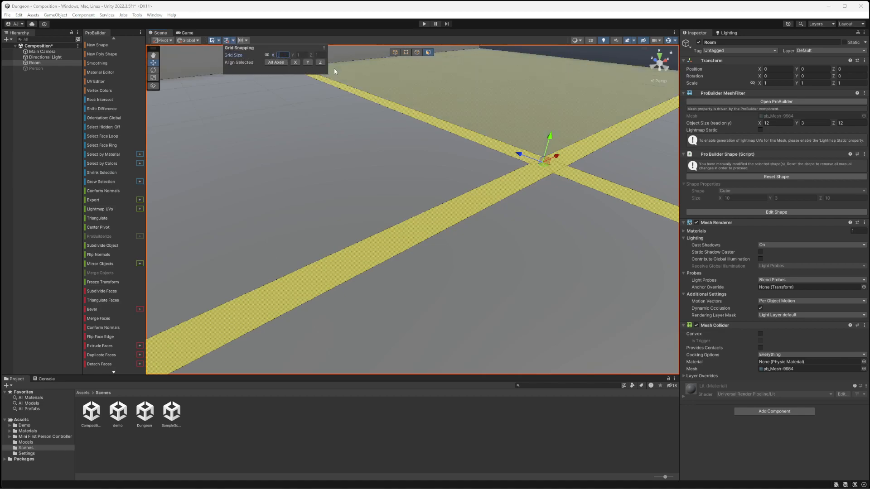
{"action": "type", "text": "0.1"}
{"action": "key", "text": "Tab"}
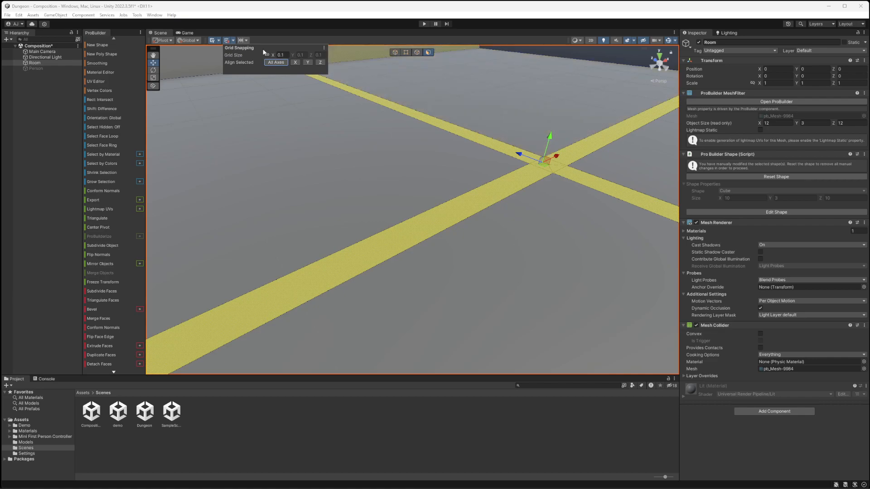
{"action": "left_click", "coordinate": [241, 40]}
{"action": "left_click", "coordinate": [295, 54]}
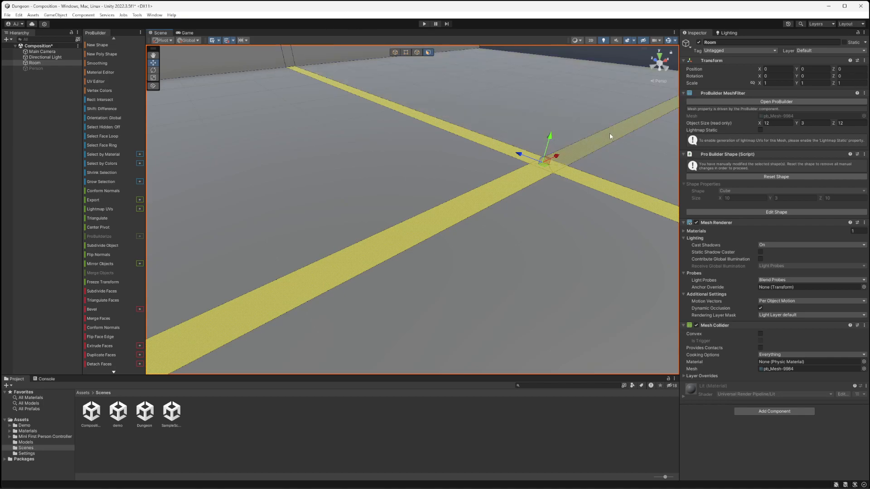
{"action": "left_click_drag", "start_coordinate": [548, 144], "coordinate": [546, 148]}
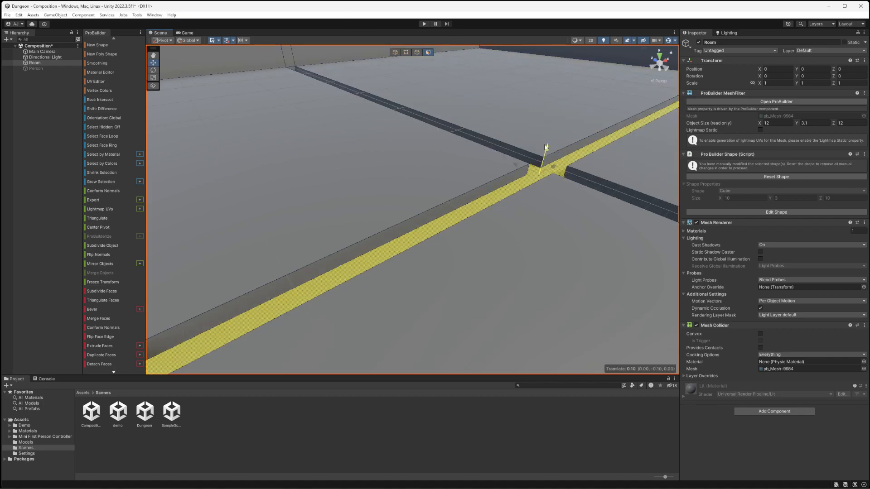
Examine the recessed floor grooves, their central crossing and their junctions with the walls, with the Room deselected.
{"action": "right_click_drag", "start_coordinate": [573, 173], "coordinate": [399, 217]}
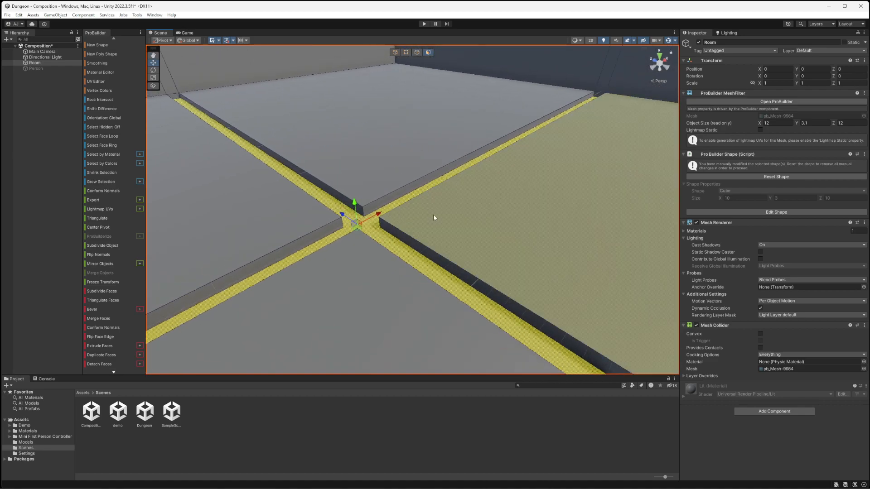
{"action": "right_click_drag", "start_coordinate": [433, 214], "coordinate": [371, 195]}
{"action": "right_click_drag", "start_coordinate": [403, 237], "coordinate": [492, 243]}
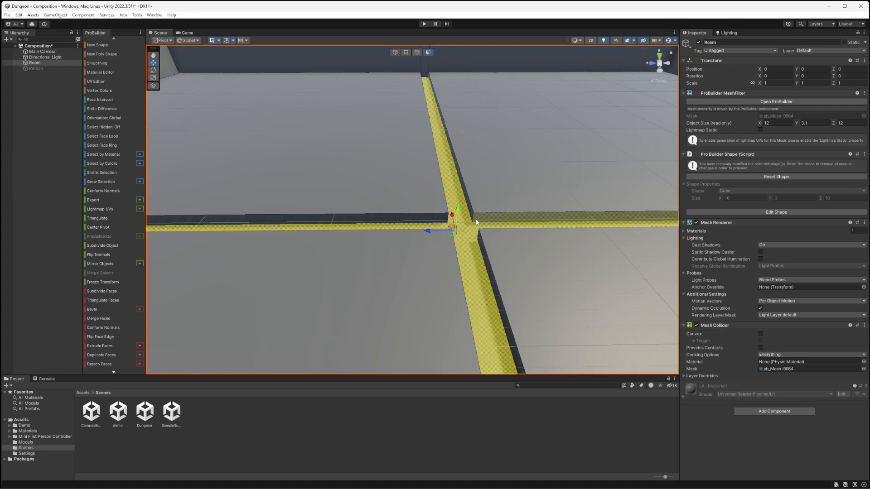
{"action": "left_click_drag", "start_coordinate": [535, 210], "coordinate": [384, 208], "text": "alt"}
{"action": "middle_click_drag", "start_coordinate": [297, 176], "coordinate": [530, 267]}
{"action": "left_click_drag", "start_coordinate": [530, 264], "coordinate": [429, 213], "text": "alt"}
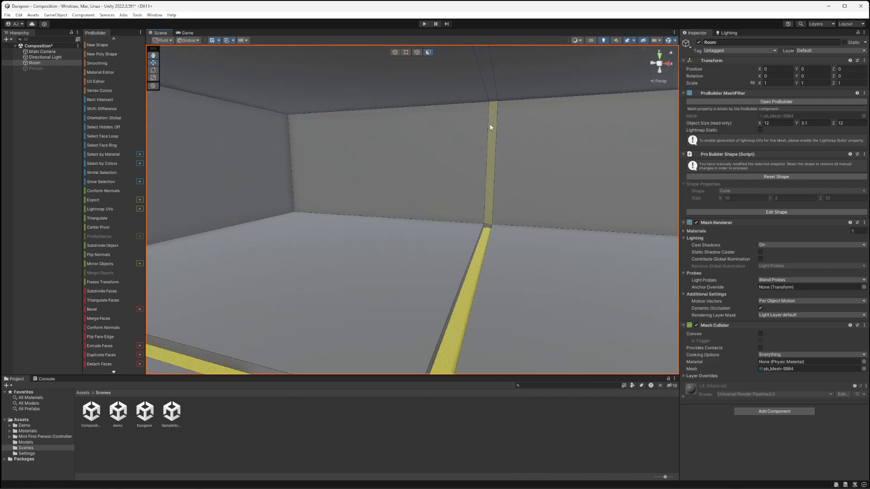
{"action": "left_click_drag", "start_coordinate": [497, 191], "coordinate": [446, 232], "text": "alt"}
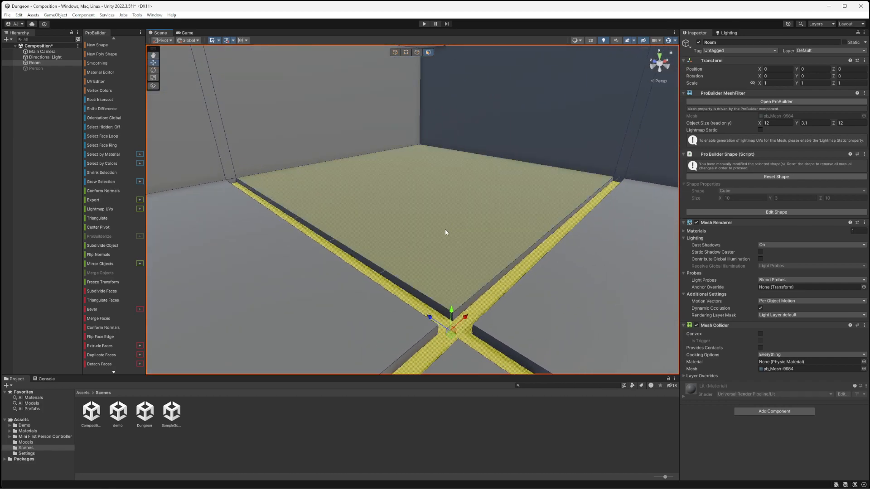
{"action": "left_click", "coordinate": [406, 447]}
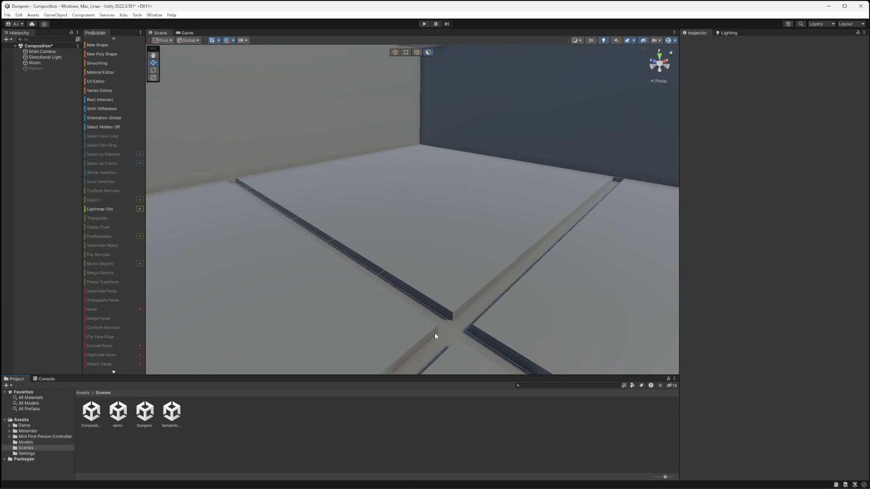
{"action": "mouse_move", "coordinate": [467, 300]}
{"action": "left_mouse_down", "text": "alt"}
{"action": "mouse_move", "coordinate": [548, 305]}
{"action": "mouse_move", "coordinate": [474, 284]}
{"action": "left_mouse_up", "text": "alt"}
{"action": "left_click_drag", "start_coordinate": [423, 312], "coordinate": [472, 297], "text": "alt"}
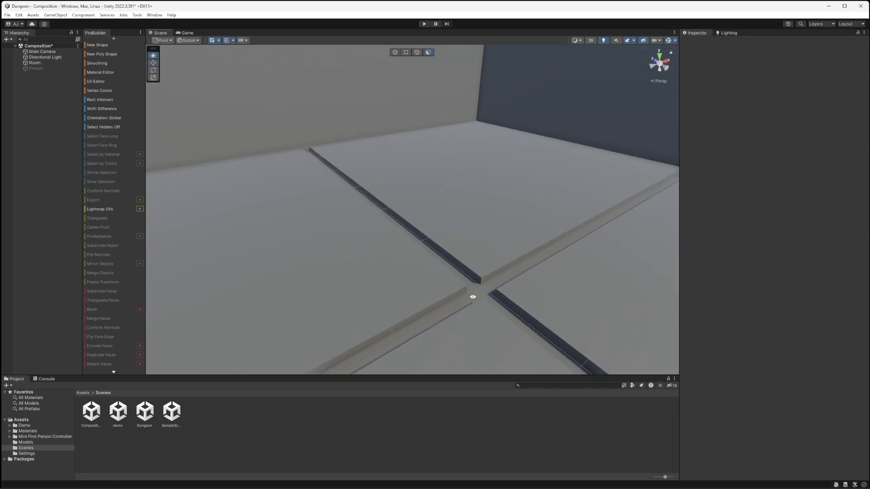
Create a new material named Black in the Assets Materials folder.
{"action": "left_click", "coordinate": [85, 393]}
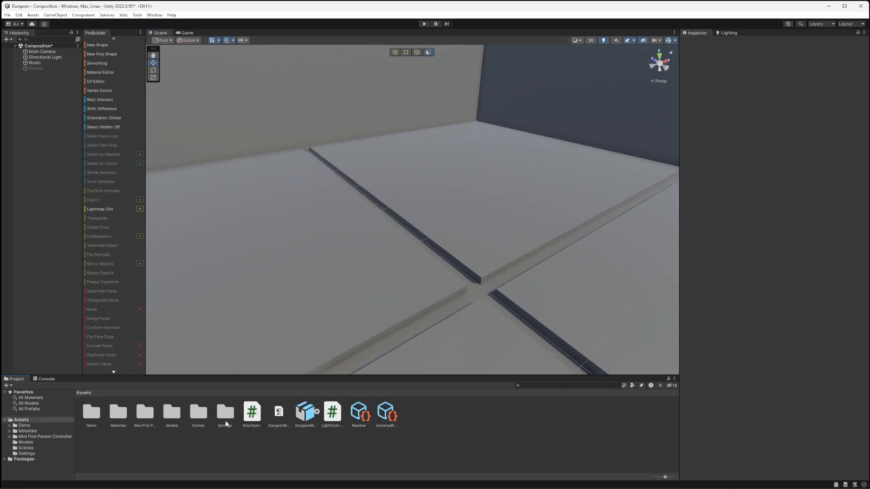
{"action": "double_click", "coordinate": [122, 415]}
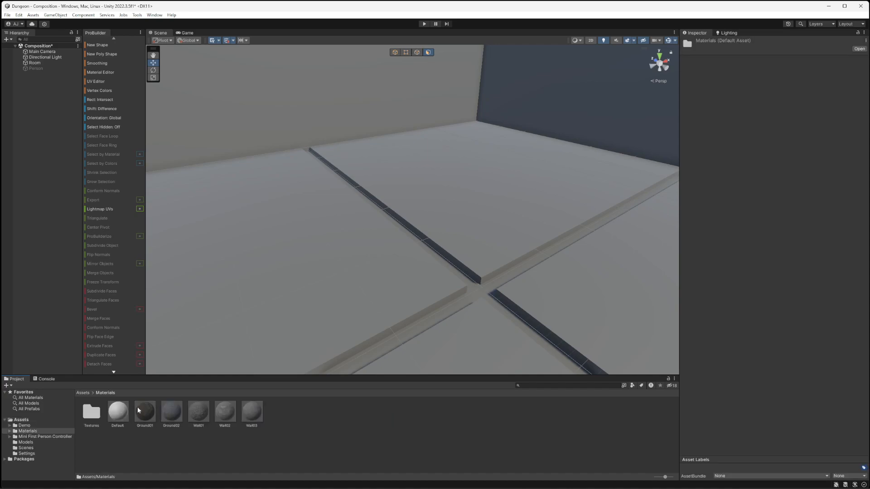
{"action": "right_click", "coordinate": [303, 415]}
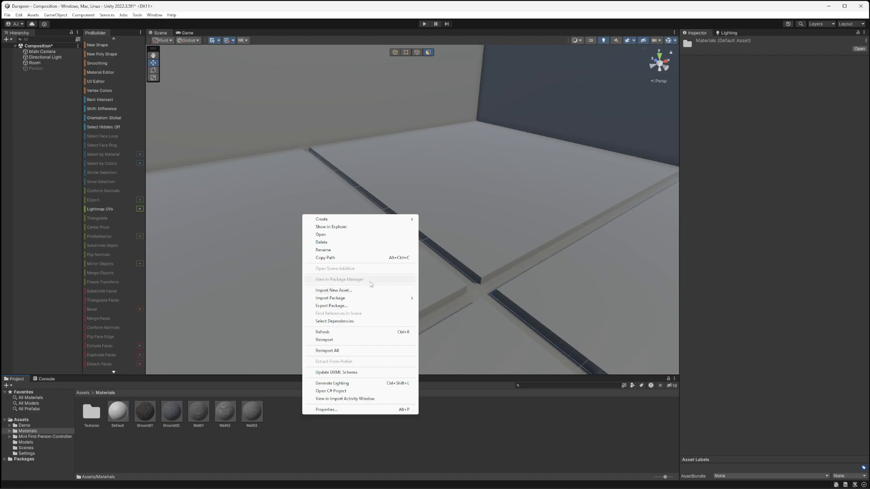
{"action": "mouse_move", "coordinate": [362, 220]}
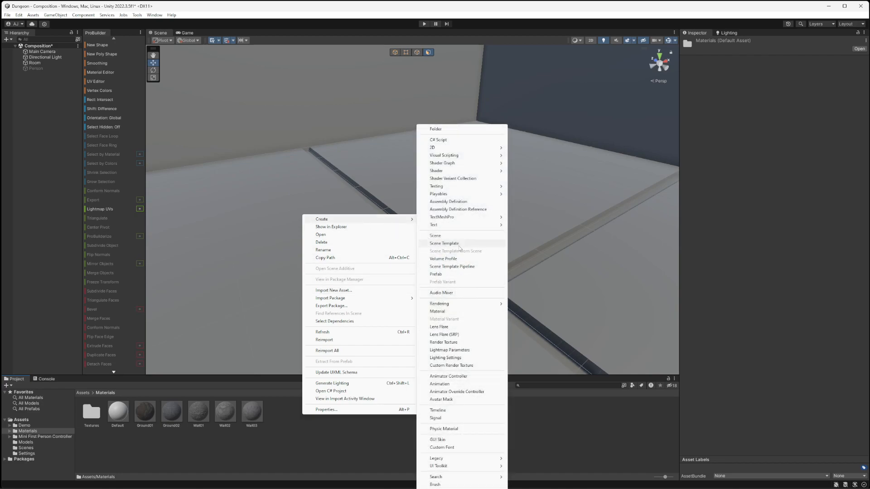
{"action": "left_click", "coordinate": [448, 312]}
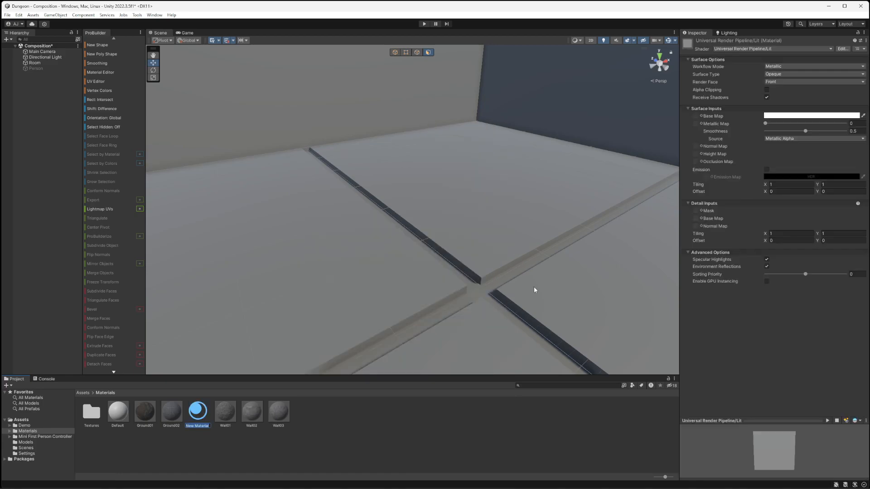
{"action": "type", "text": "Black"}
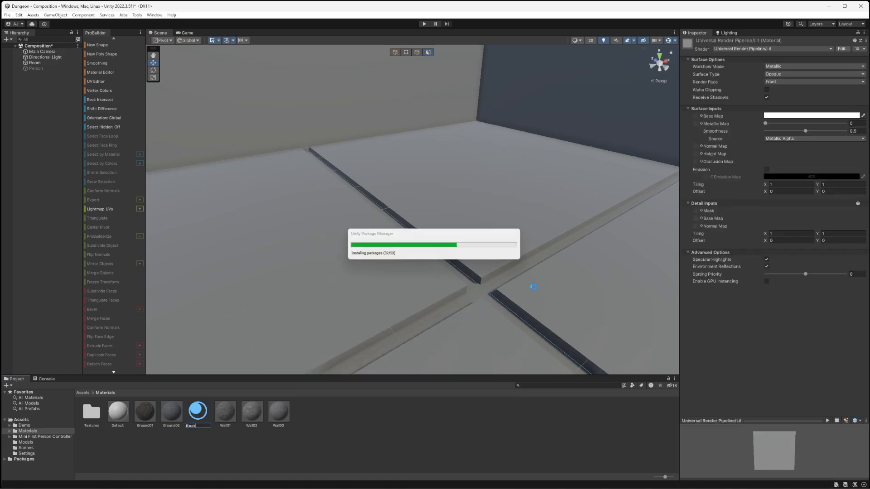
{"action": "key", "text": "Return"}
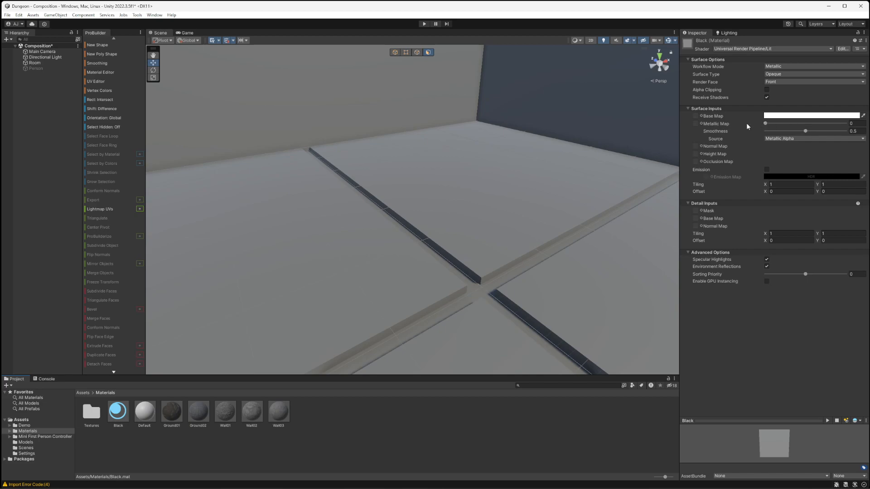
Set the Black material's Base Map color to black, hexadecimal 000000, and close the color picker.
{"action": "left_click", "coordinate": [786, 115]}
{"action": "left_click_drag", "start_coordinate": [834, 170], "coordinate": [779, 230]}
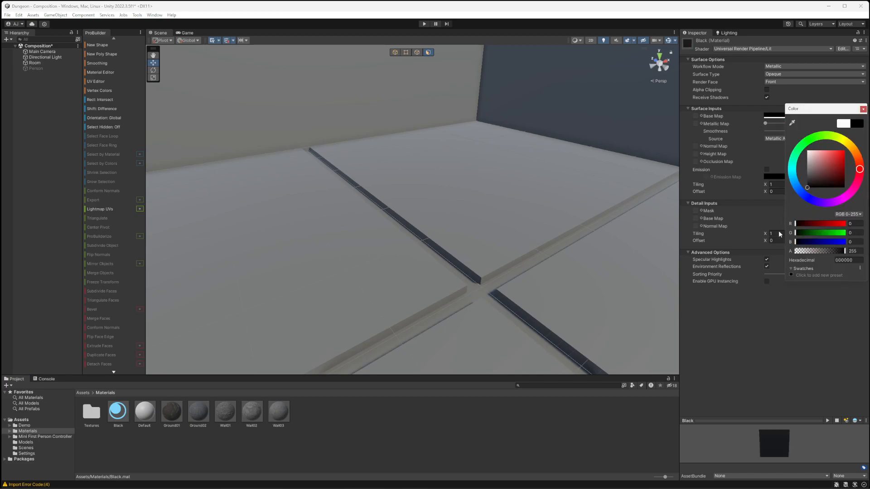
{"action": "left_click", "coordinate": [863, 110]}
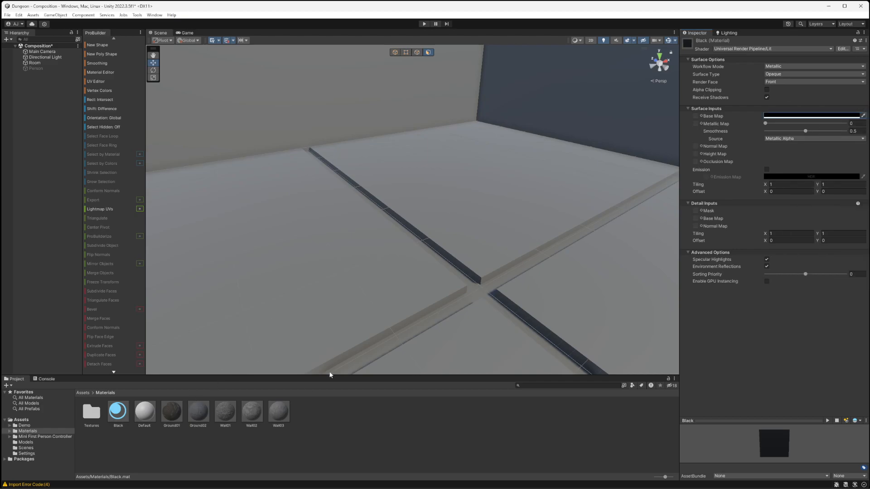
Select the bottom faces of the four floor grooves and the small faces at their central crossing.
{"action": "left_click", "coordinate": [443, 257]}
{"action": "left_click", "coordinate": [502, 273], "text": "shift"}
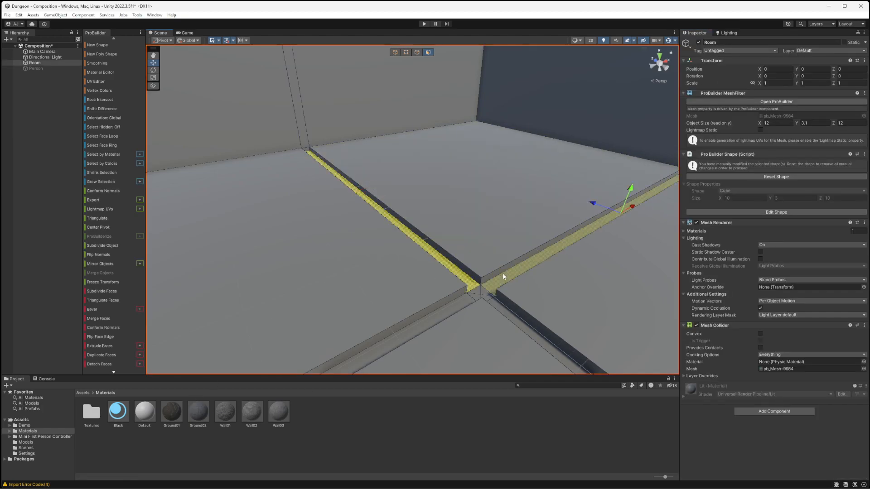
{"action": "left_click", "coordinate": [492, 299], "text": "shift"}
{"action": "left_click", "coordinate": [464, 300], "text": "shift"}
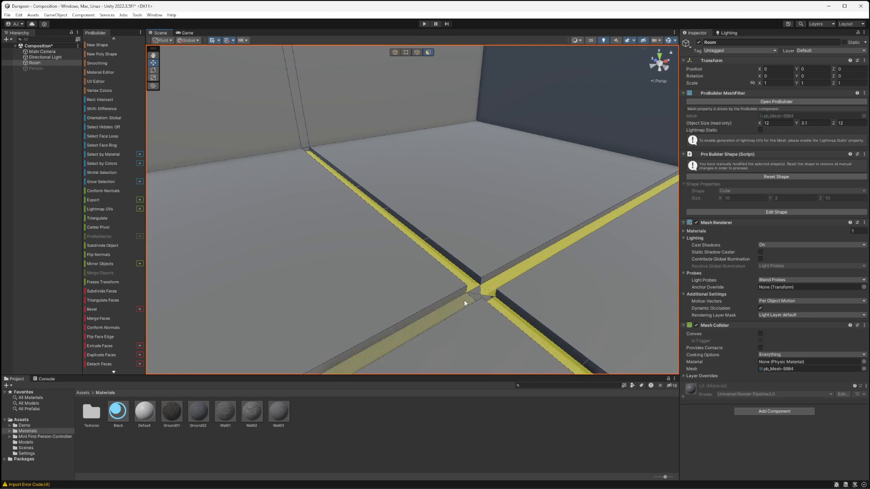
{"action": "left_click", "coordinate": [471, 289], "text": "shift"}
{"action": "left_click", "coordinate": [473, 295], "text": "shift"}
{"action": "left_click", "coordinate": [485, 297], "text": "shift"}
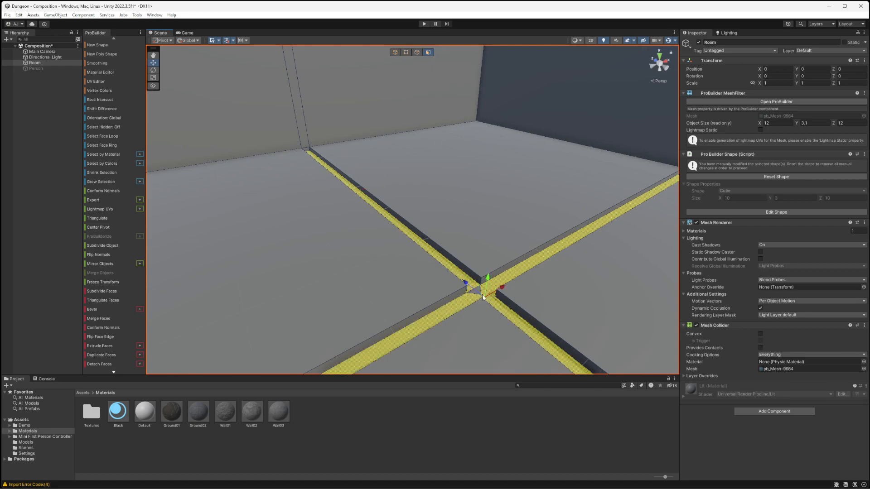
{"action": "left_click_drag", "start_coordinate": [556, 310], "coordinate": [634, 317], "text": "alt"}
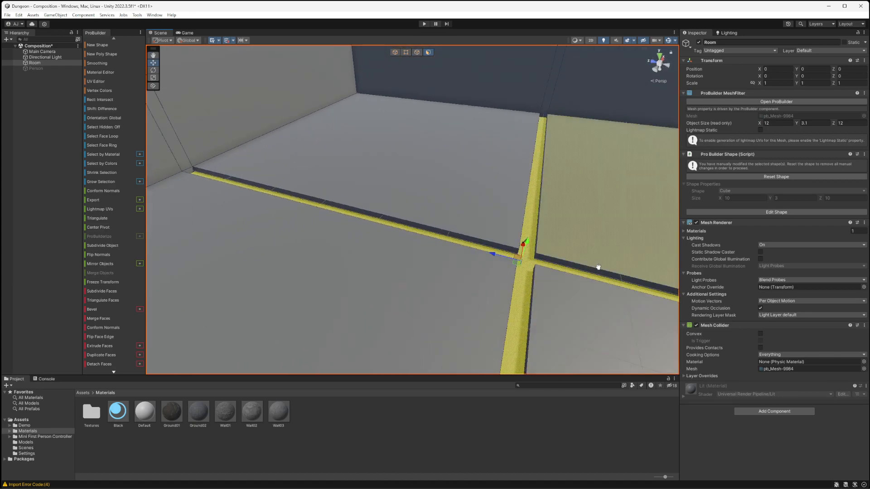
{"action": "middle_click_drag", "start_coordinate": [600, 267], "coordinate": [417, 238]}
{"action": "left_click_drag", "start_coordinate": [416, 239], "coordinate": [271, 361], "text": "alt"}
{"action": "left_click_drag", "start_coordinate": [130, 415], "coordinate": [151, 441]}
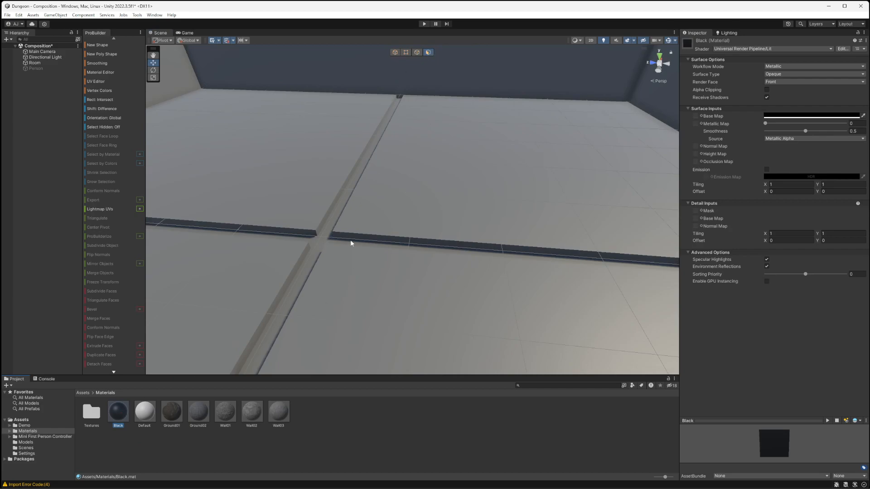
{"action": "left_click", "coordinate": [430, 233]}
{"action": "middle_click_drag", "start_coordinate": [342, 315], "coordinate": [417, 302]}
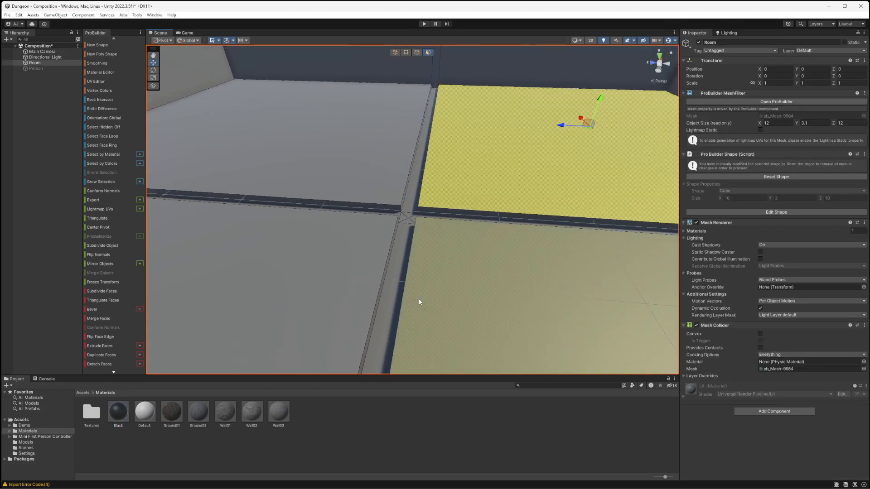
{"action": "key", "text": "ctrl+z"}
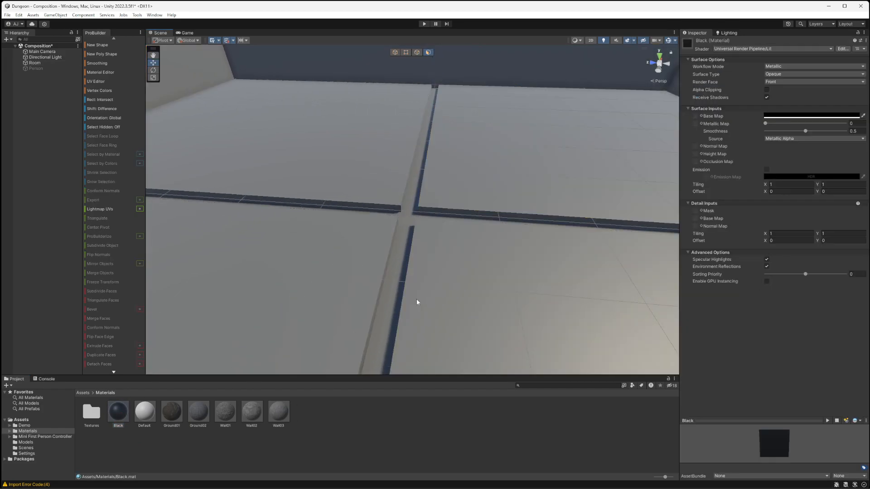
Open the ProBuilder Material Editor as a floating window and assign Black to the second slot of the Default Material Palette.
{"action": "left_click", "coordinate": [107, 71]}
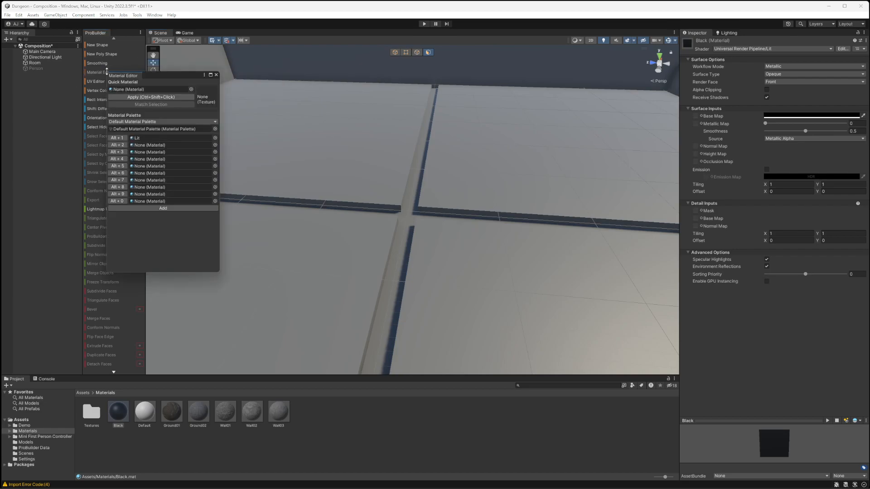
{"action": "left_click_drag", "start_coordinate": [142, 77], "coordinate": [263, 82]}
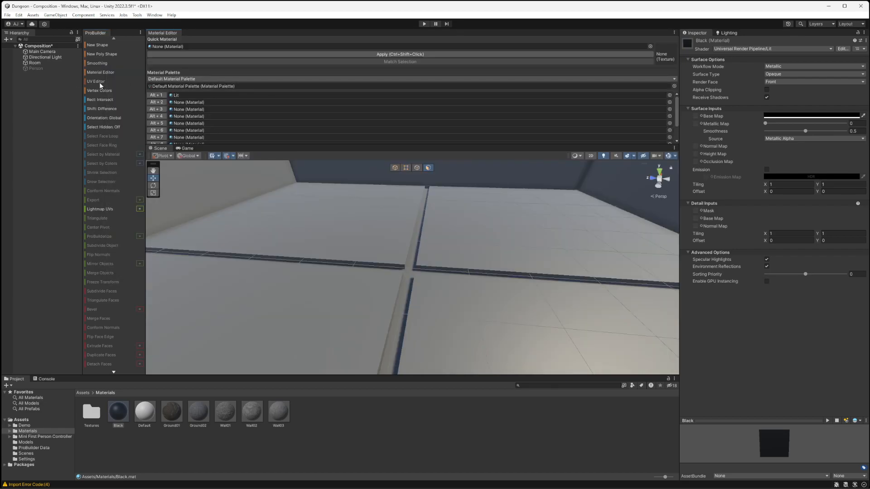
{"action": "left_click_drag", "start_coordinate": [169, 32], "coordinate": [276, 196]}
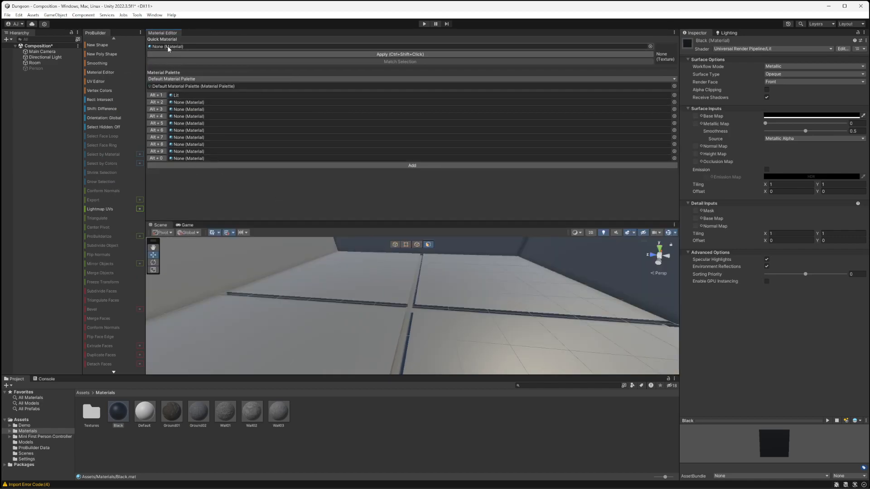
{"action": "left_click_drag", "start_coordinate": [166, 32], "coordinate": [545, 163]}
{"action": "left_click_drag", "start_coordinate": [869, 127], "coordinate": [342, 121]}
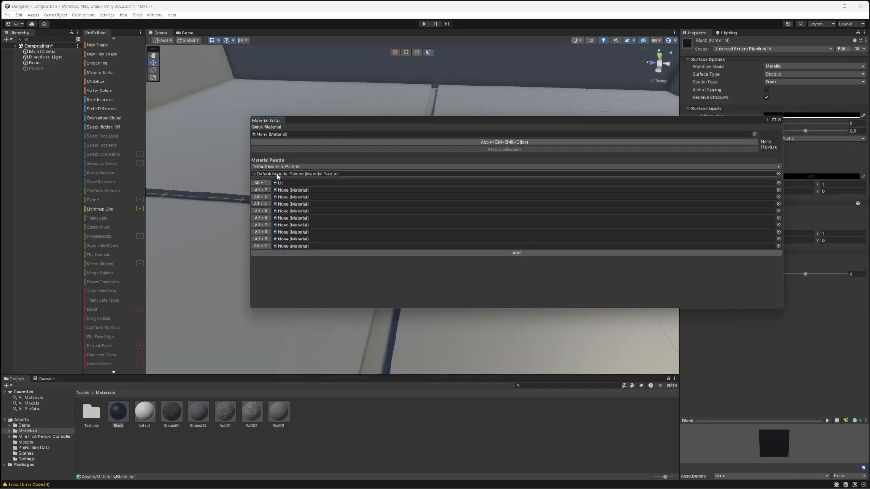
{"action": "left_click_drag", "start_coordinate": [142, 405], "coordinate": [292, 192]}
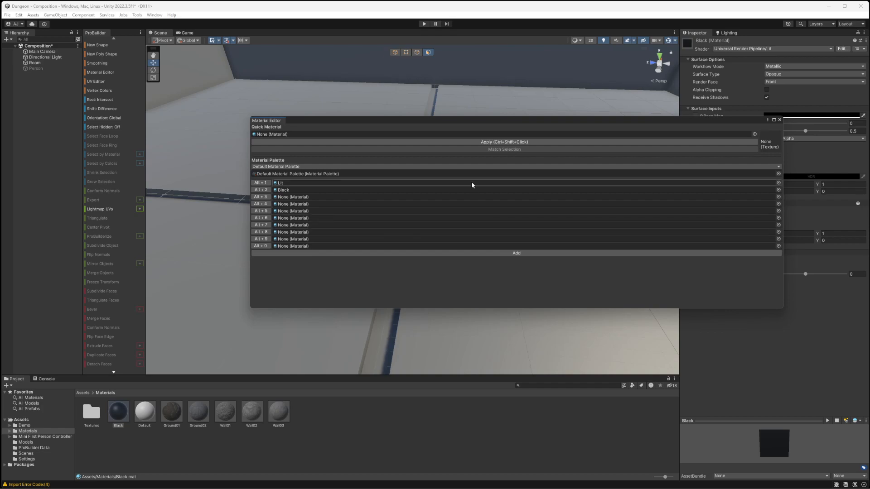
{"action": "left_click_drag", "start_coordinate": [358, 120], "coordinate": [629, 143]}
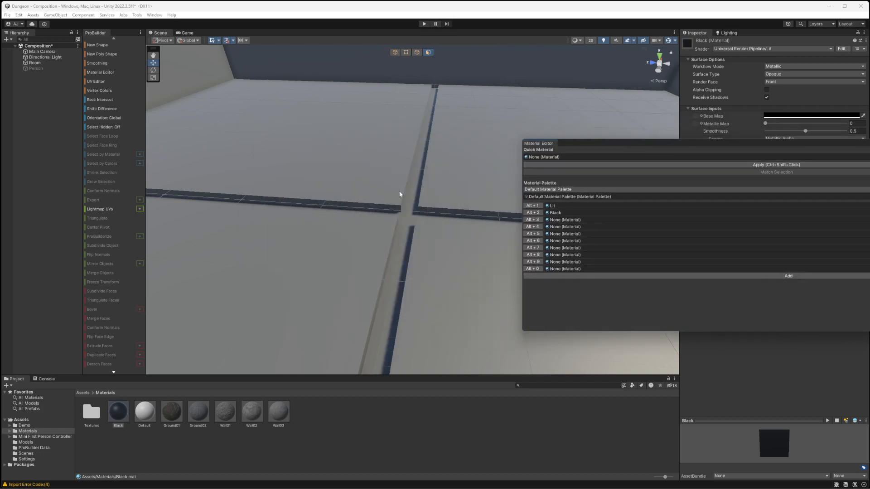
Select the bottom faces of all four floor grooves together with the small faces at their crossing.
{"action": "left_click", "coordinate": [454, 152]}
{"action": "left_click", "coordinate": [417, 159]}
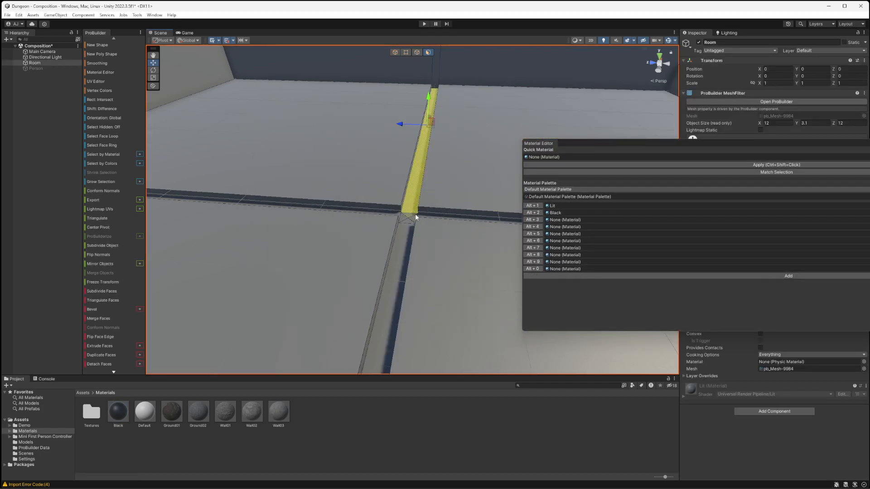
{"action": "left_click", "coordinate": [409, 231], "text": "shift"}
{"action": "left_click_drag", "start_coordinate": [410, 232], "coordinate": [371, 292], "text": "alt"}
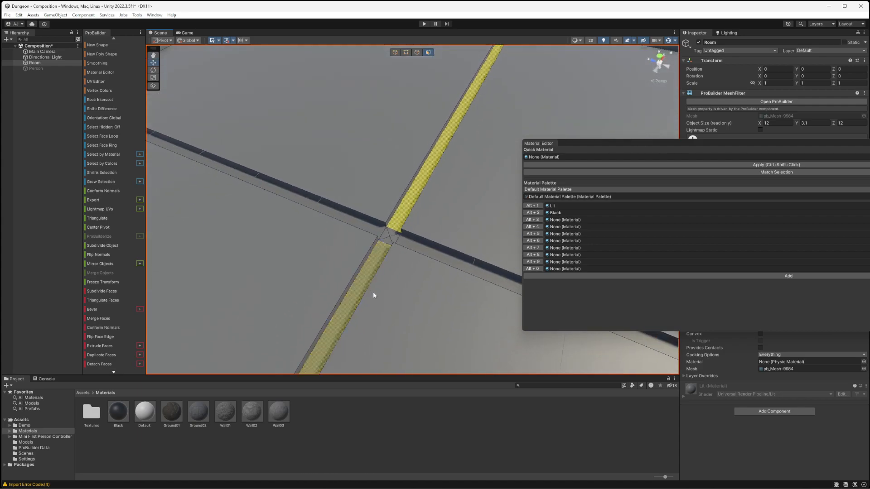
{"action": "left_click", "coordinate": [381, 237], "text": "shift"}
{"action": "left_click", "coordinate": [389, 235], "text": "shift"}
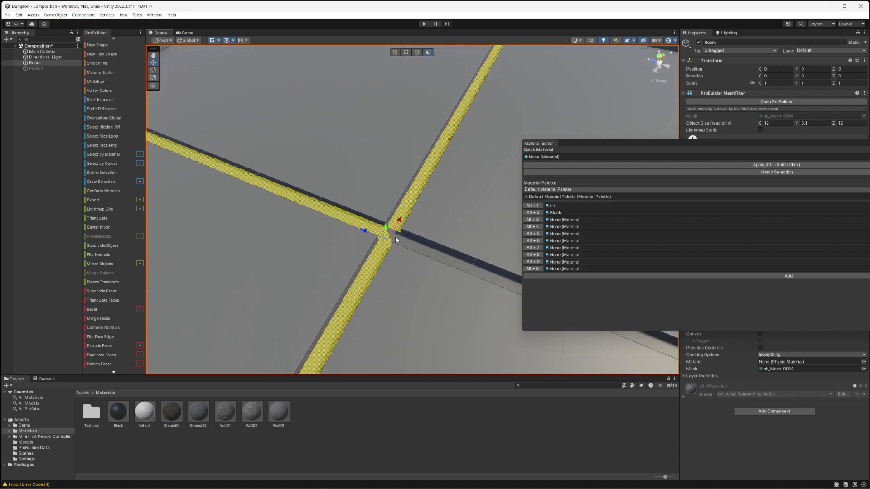
{"action": "left_click", "coordinate": [396, 236], "text": "shift"}
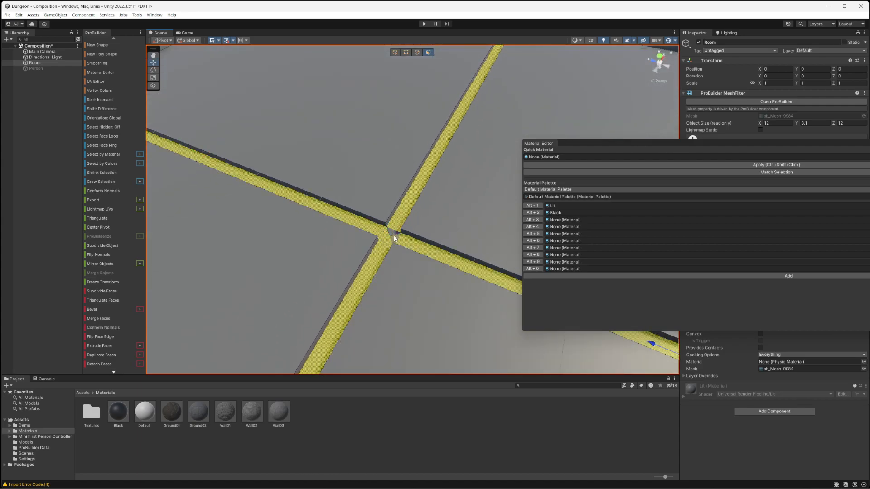
Try applying the palette's Black material to a single small face at the floor groove crossing.
{"action": "left_click", "coordinate": [559, 212]}
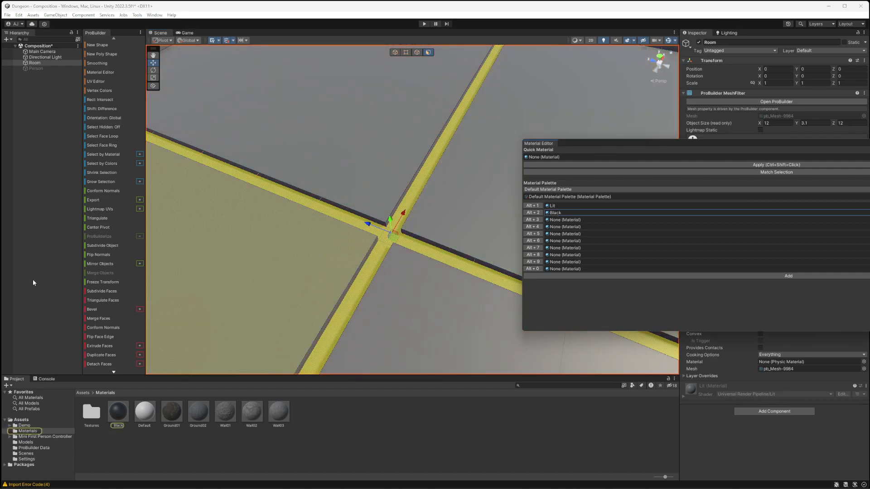
{"action": "left_click", "coordinate": [32, 279]}
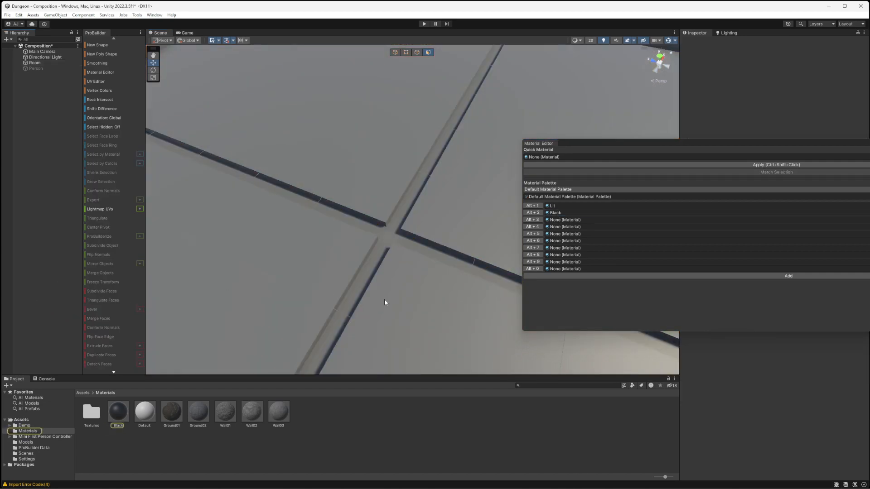
{"action": "left_click", "coordinate": [395, 236]}
{"action": "left_click", "coordinate": [433, 256], "text": "shift"}
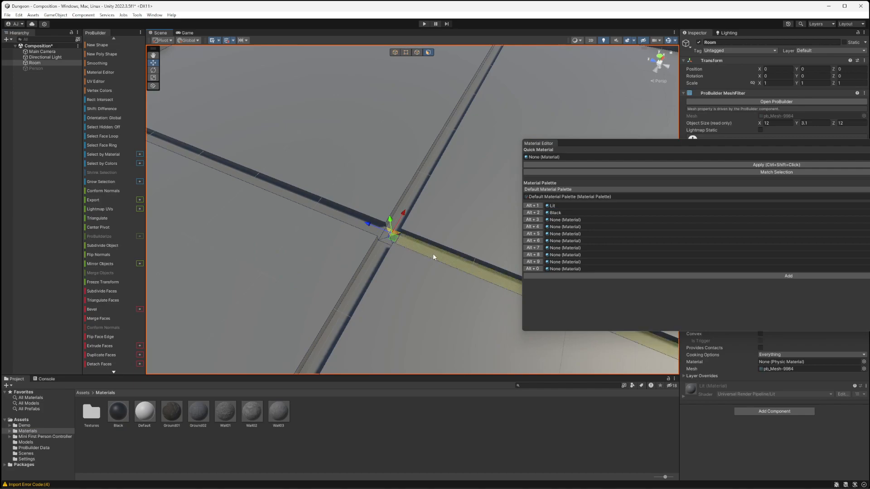
{"action": "left_click", "coordinate": [462, 217]}
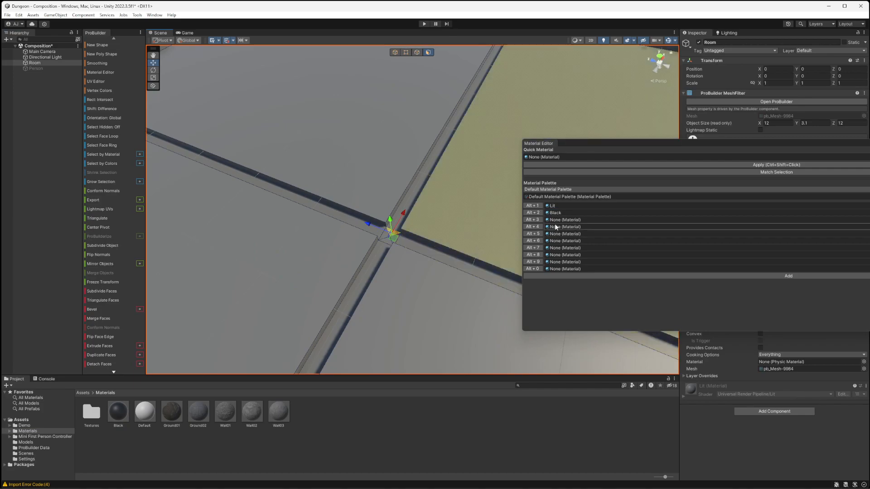
{"action": "left_click", "coordinate": [533, 213]}
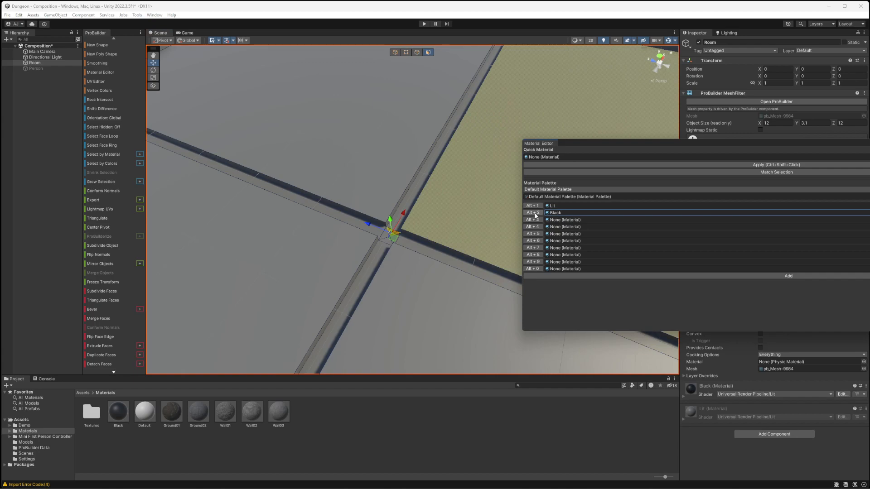
{"action": "left_click", "coordinate": [372, 285]}
{"action": "left_click", "coordinate": [372, 270], "text": "shift"}
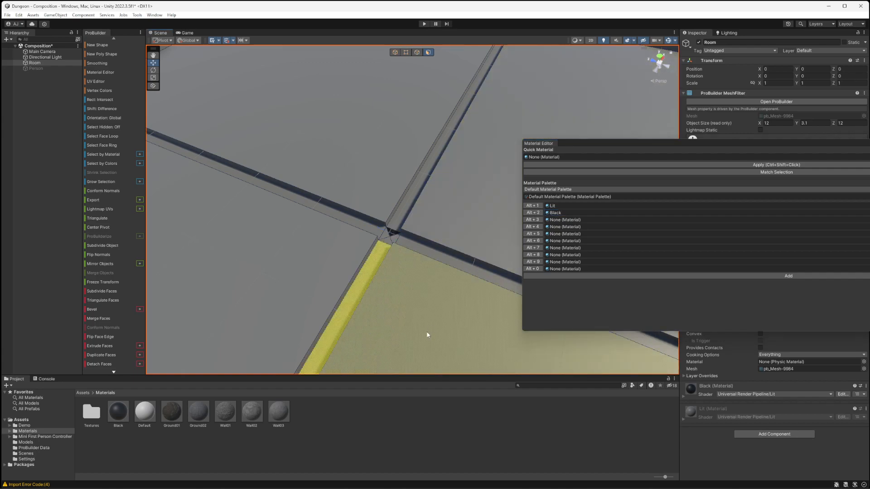
Undo the single-face Black material test back to the full groove face selection.
{"action": "key", "text": "ctrl+z"}
{"action": "key", "text": "ctrl+z"}
{"action": "key", "text": "ctrl+z"}
{"action": "key", "text": "ctrl+z"}
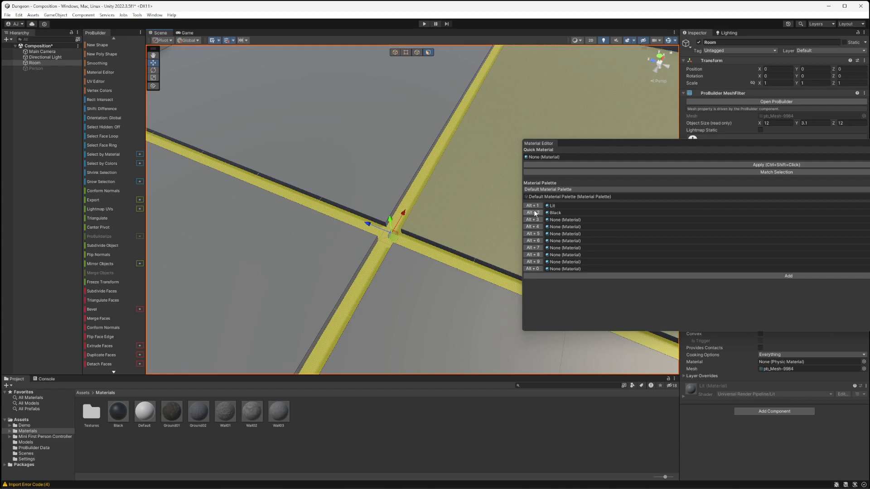
Apply the palette's Black material to the selected floor groove faces and deselect the Room.
{"action": "left_click", "coordinate": [535, 213]}
{"action": "left_click", "coordinate": [345, 359]}
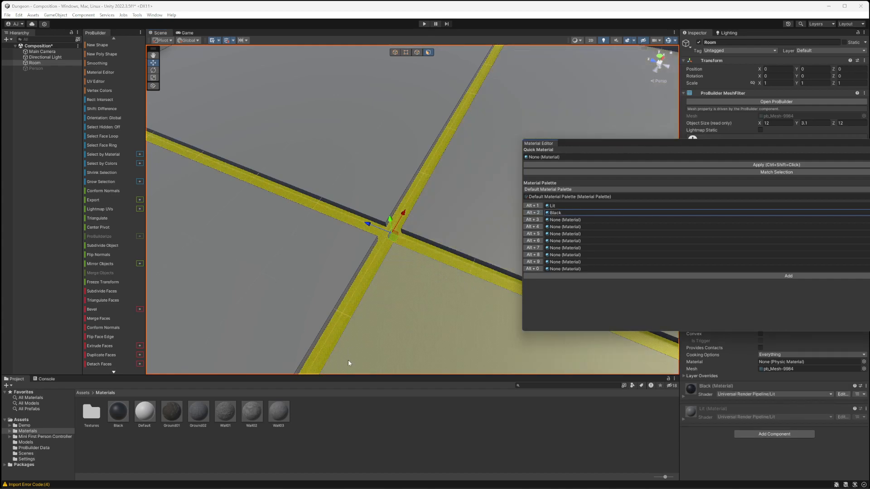
{"action": "left_click", "coordinate": [321, 237]}
{"action": "left_click", "coordinate": [60, 271]}
{"action": "left_click_drag", "start_coordinate": [454, 261], "coordinate": [354, 169], "text": "alt"}
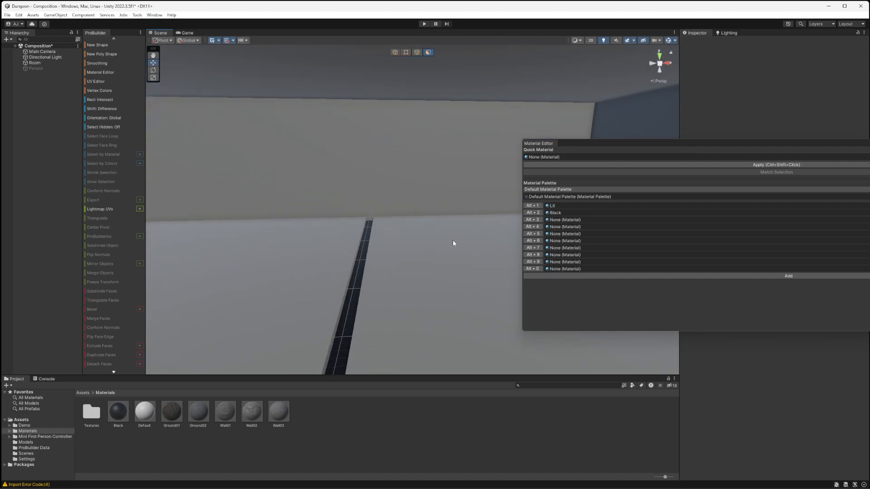
Turn to the room's ceiling faces and close the Material Editor window.
{"action": "left_click", "coordinate": [378, 125]}
{"action": "left_click_drag", "start_coordinate": [409, 175], "coordinate": [362, 194], "text": "alt"}
{"action": "left_click", "coordinate": [361, 197], "text": "shift"}
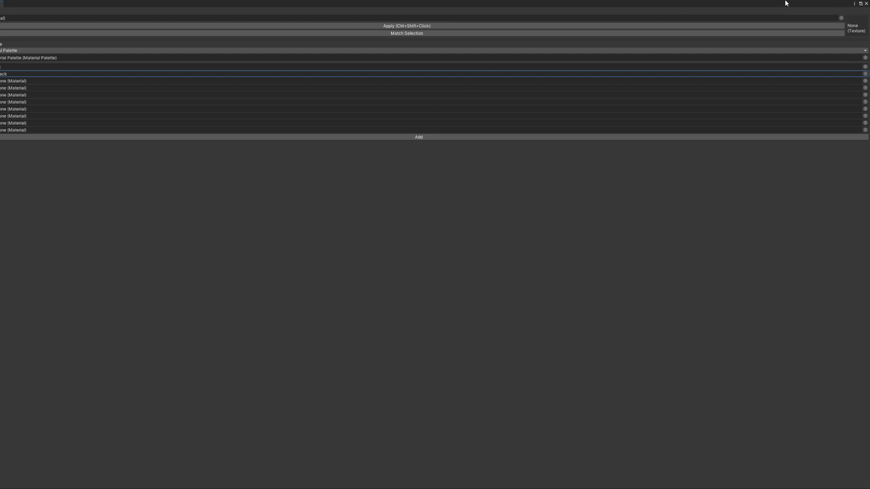
{"action": "left_click", "coordinate": [866, 3]}
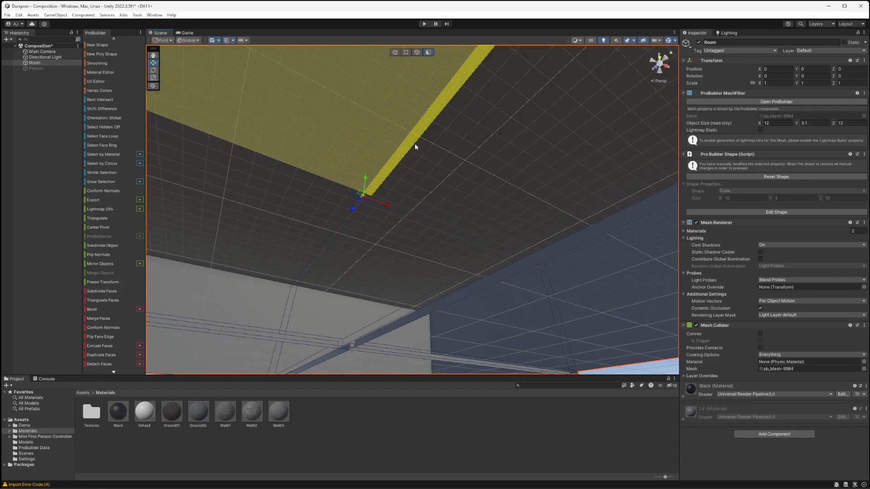
{"action": "left_click", "coordinate": [440, 107]}
{"action": "left_click_drag", "start_coordinate": [515, 160], "coordinate": [422, 207], "text": "alt"}
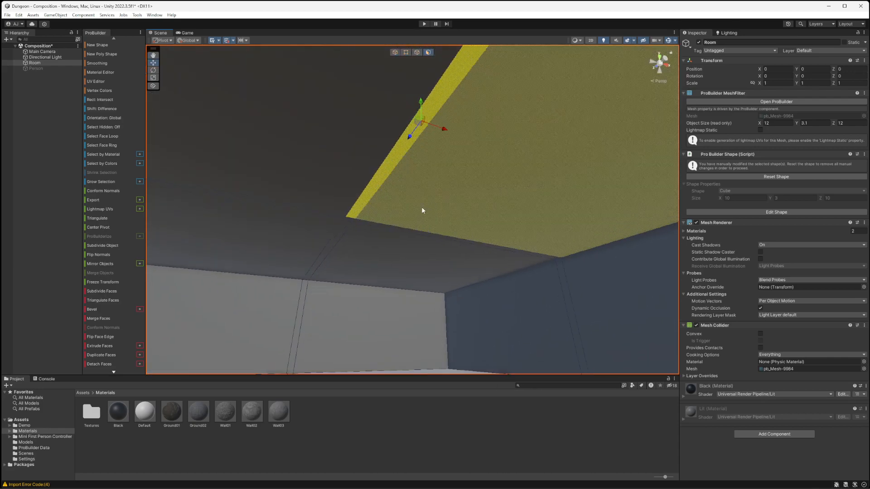
{"action": "left_click_drag", "start_coordinate": [354, 236], "coordinate": [416, 172], "text": "alt"}
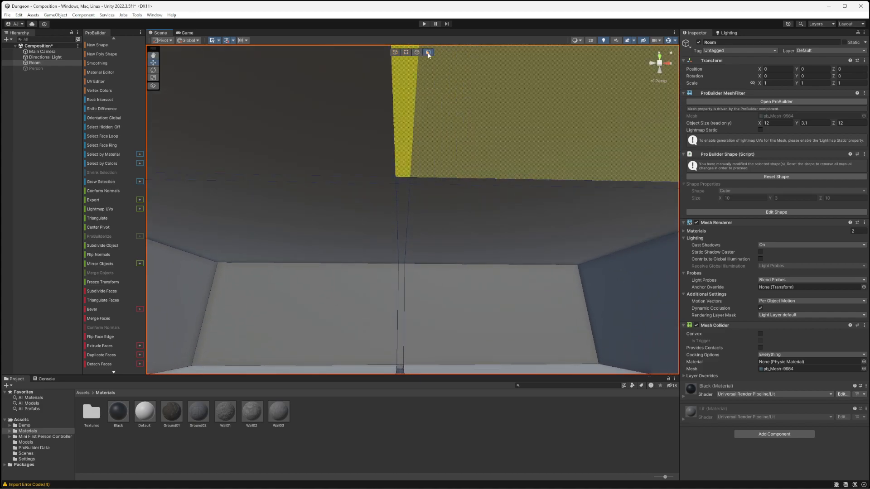
{"action": "left_click", "coordinate": [336, 120], "text": "shift"}
{"action": "left_click", "coordinate": [346, 217], "text": "shift"}
{"action": "left_click", "coordinate": [494, 231], "text": "shift"}
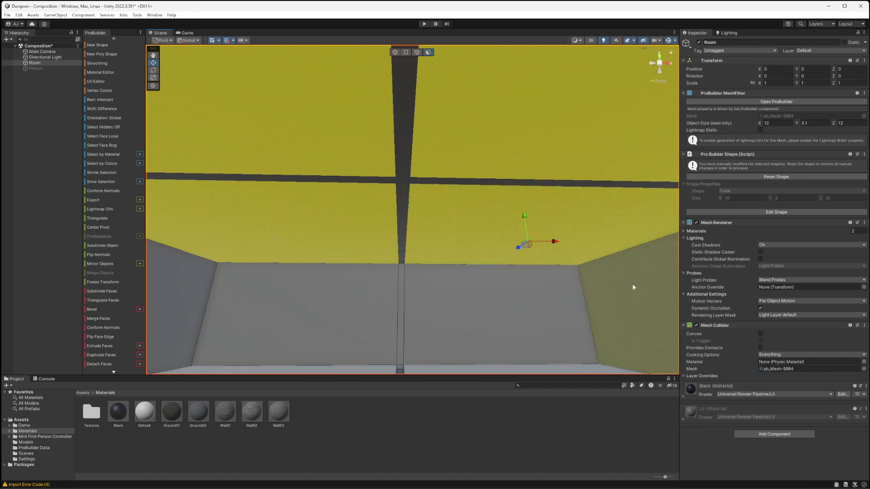
{"action": "scroll", "coordinate": [482, 218], "scroll_direction": "down", "scroll_amount": 1}
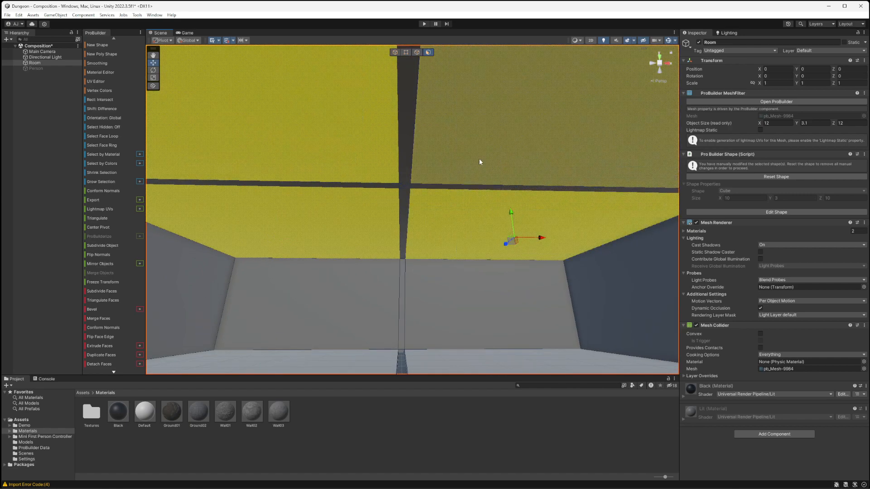
{"action": "left_click", "coordinate": [417, 53]}
{"action": "left_click", "coordinate": [423, 109]}
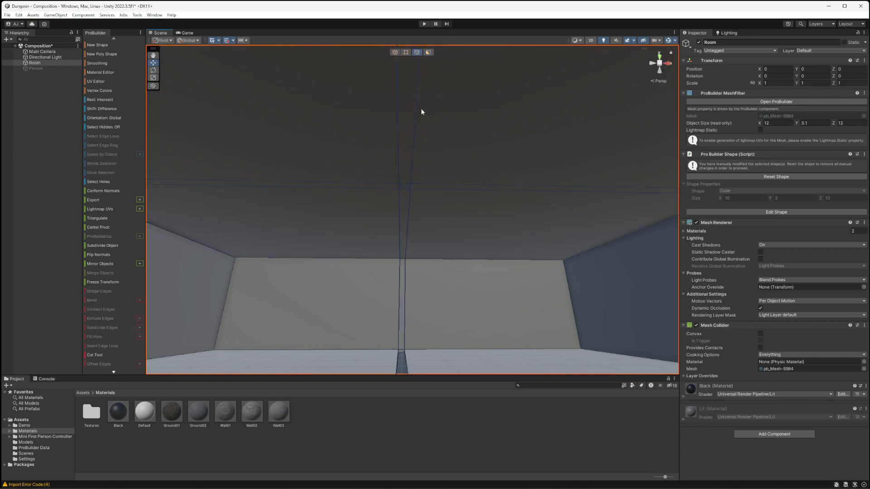
Select the four large ceiling panels in face selection mode, leaving out the narrow cross-shaped strips between them.
{"action": "left_click", "coordinate": [428, 52]}
{"action": "left_click", "coordinate": [473, 99]}
{"action": "left_click", "coordinate": [348, 126], "text": "shift"}
{"action": "left_click", "coordinate": [347, 224], "text": "shift"}
{"action": "left_click", "coordinate": [487, 241], "text": "shift"}
{"action": "mouse_move", "coordinate": [461, 180]}
{"action": "left_mouse_down", "text": "alt"}
{"action": "mouse_move", "coordinate": [483, 250]}
{"action": "mouse_move", "coordinate": [462, 194]}
{"action": "left_mouse_up", "text": "alt"}
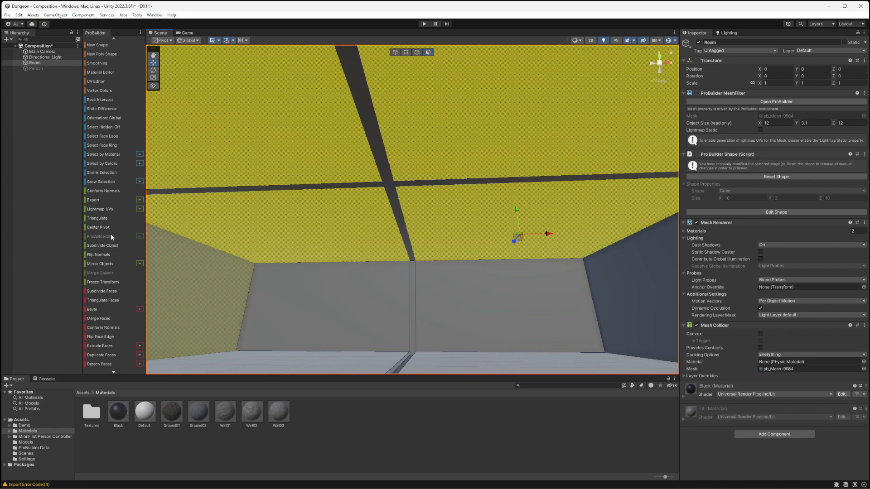
Examine the Extrude By modes in the Extrude Faces options and close the settings without extruding.
{"action": "scroll", "coordinate": [110, 232], "scroll_direction": "down", "scroll_amount": 3}
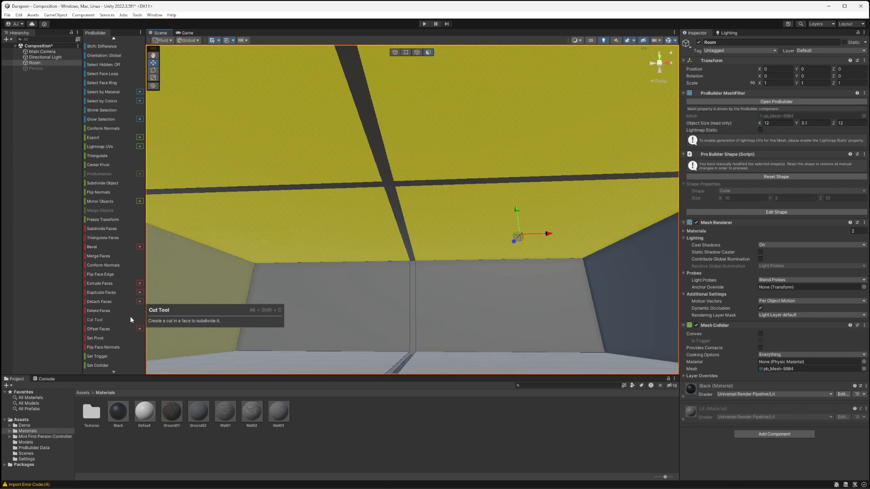
{"action": "scroll", "coordinate": [116, 301], "scroll_direction": "up", "scroll_amount": 3}
{"action": "scroll", "coordinate": [116, 301], "scroll_direction": "down", "scroll_amount": 3}
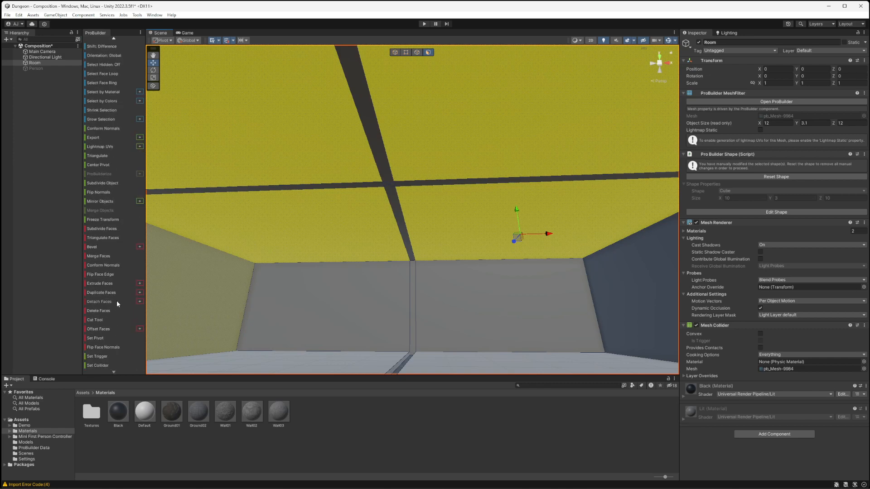
{"action": "left_click", "coordinate": [140, 287]}
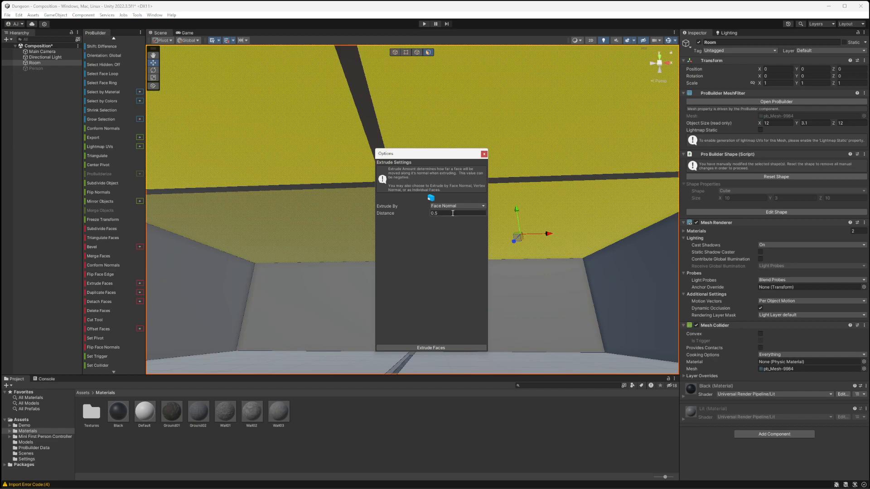
{"action": "left_click", "coordinate": [451, 207]}
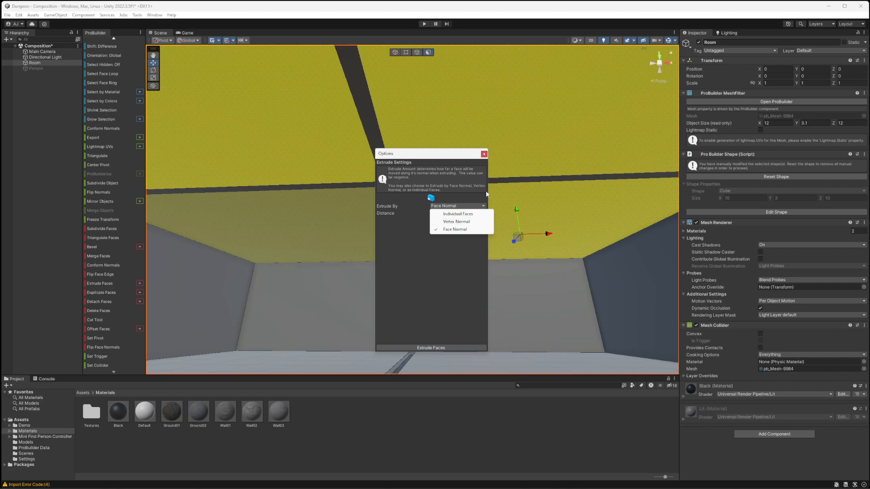
{"action": "left_click", "coordinate": [484, 154]}
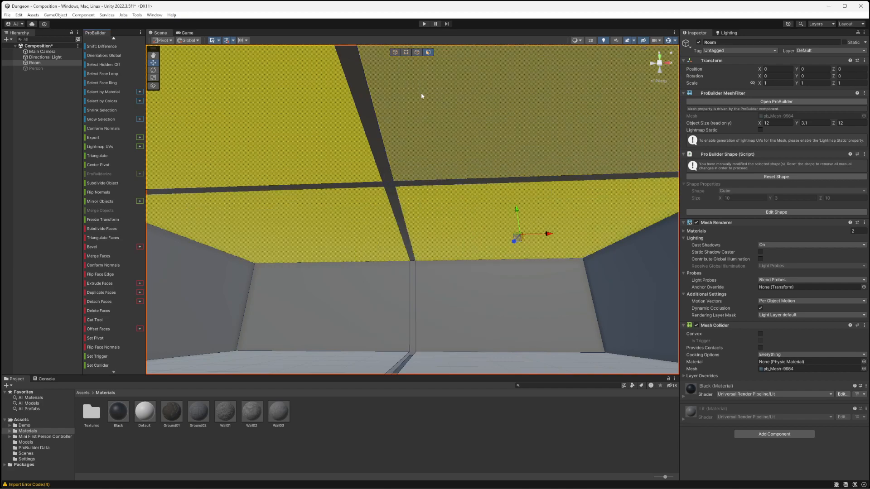
Try scaling the four selected ceiling panels together with the Scale tool.
{"action": "left_click", "coordinate": [497, 206]}
{"action": "right_click_drag", "start_coordinate": [557, 244], "coordinate": [562, 193]}
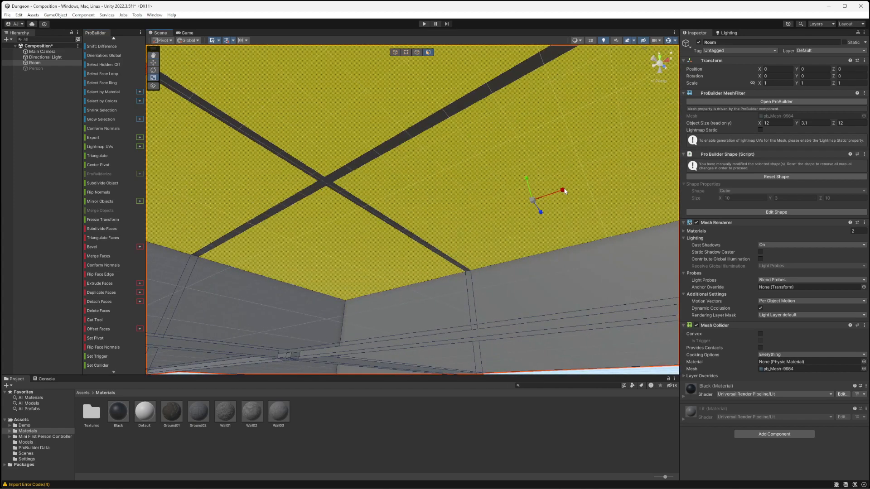
{"action": "left_click_drag", "start_coordinate": [563, 191], "coordinate": [556, 194]}
{"action": "right_click_drag", "start_coordinate": [496, 187], "coordinate": [318, 199]}
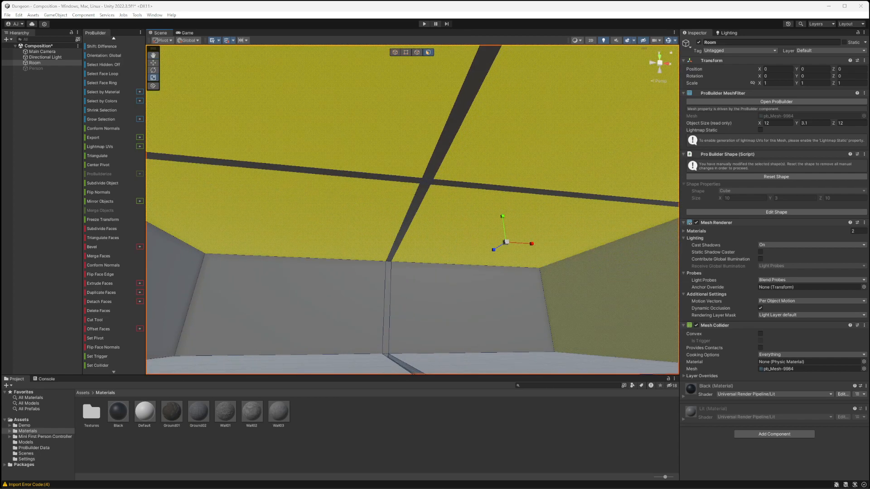
Select one far ceiling panel on its own and inset it with a uniform scale of about 0.84.
{"action": "left_click", "coordinate": [474, 242]}
{"action": "right_click_drag", "start_coordinate": [474, 242], "coordinate": [533, 254]}
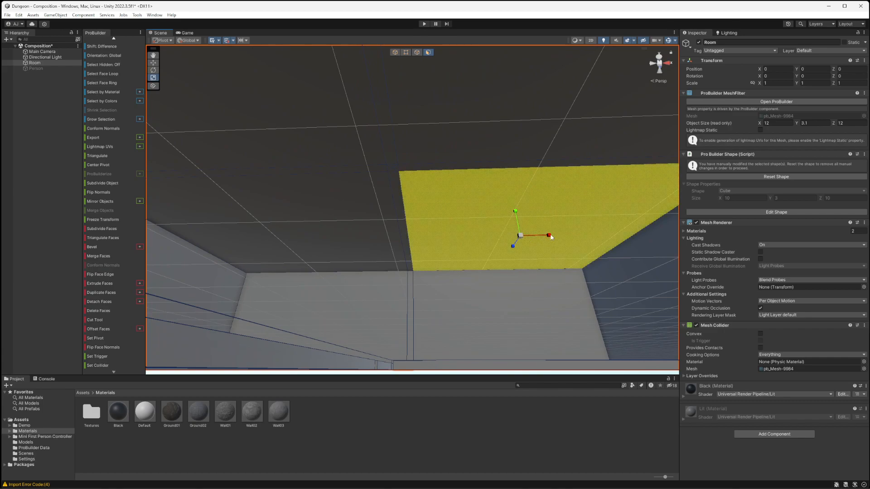
{"action": "left_click_drag", "start_coordinate": [519, 236], "coordinate": [516, 240]}
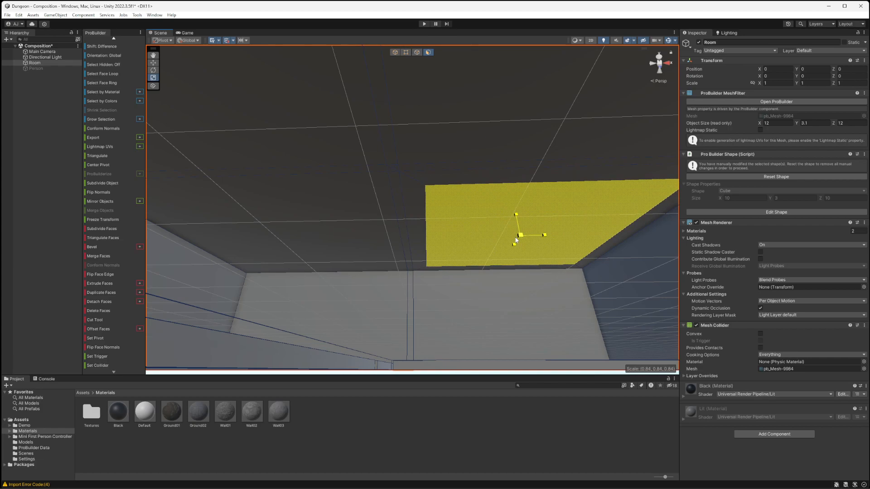
Inset the adjoining ceiling panel on the same side with a uniform scale, undoing a misjudged scaling.
{"action": "left_click", "coordinate": [501, 111], "text": "shift"}
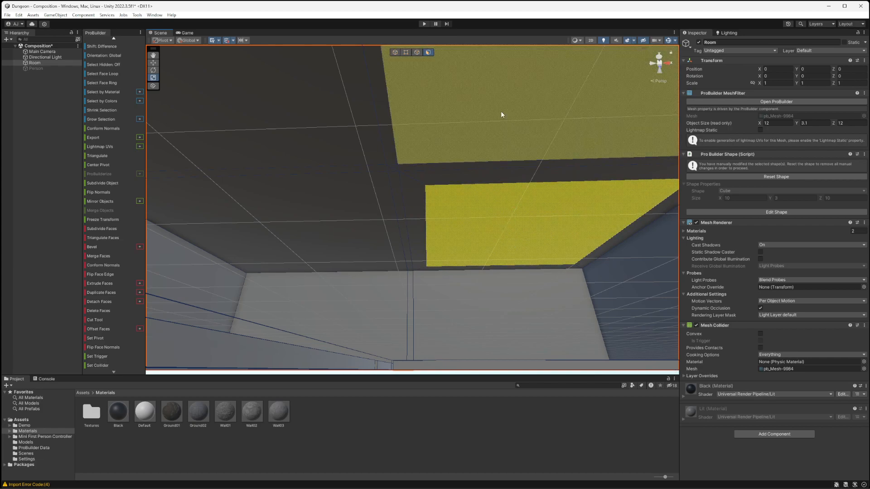
{"action": "scroll", "coordinate": [525, 151], "scroll_direction": "down", "scroll_amount": 2}
{"action": "middle_click_drag", "start_coordinate": [543, 163], "coordinate": [524, 196]}
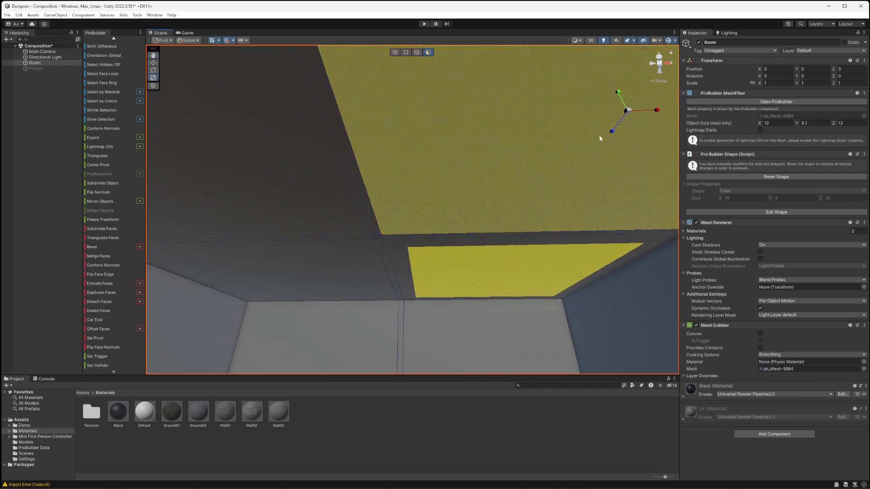
{"action": "left_click_drag", "start_coordinate": [628, 108], "coordinate": [626, 112]}
{"action": "key", "text": "ctrl+z"}
{"action": "left_click", "coordinate": [556, 161]}
Inset the two ceiling panels on the opposite side of the room one at a time with a uniform scale.
{"action": "left_click", "coordinate": [304, 144]}
{"action": "middle_click_drag", "start_coordinate": [336, 182], "coordinate": [400, 185]}
{"action": "left_click_drag", "start_coordinate": [249, 136], "coordinate": [247, 144]}
{"action": "left_click", "coordinate": [353, 276]}
{"action": "left_click_drag", "start_coordinate": [357, 276], "coordinate": [355, 280]}
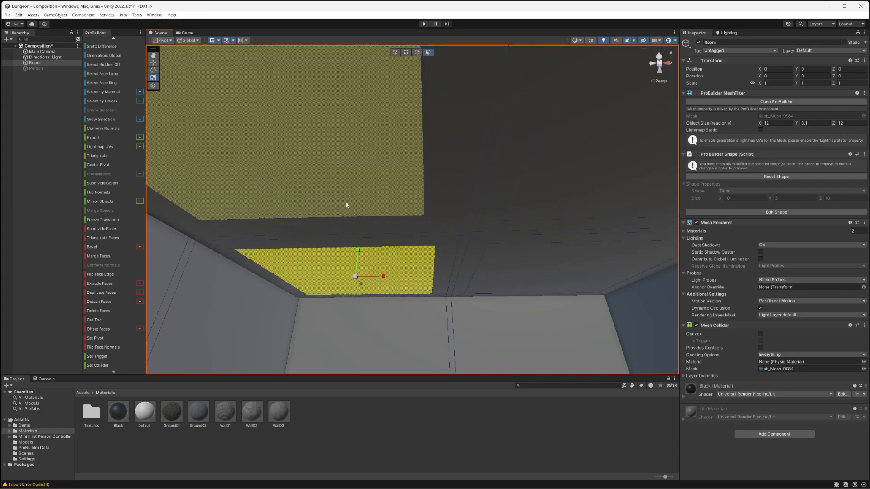
Switch to edge selection mode and show the Room from the top in isometric projection.
{"action": "left_click_drag", "start_coordinate": [468, 197], "coordinate": [413, 304], "text": "alt"}
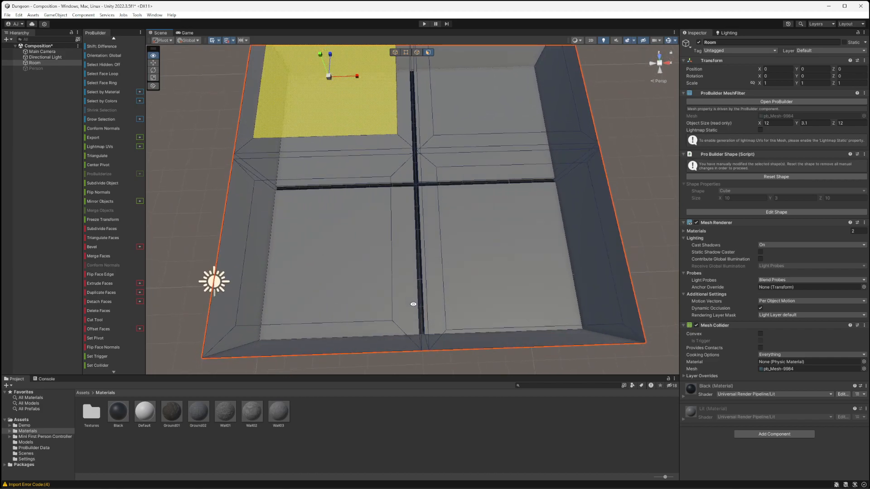
{"action": "left_click_drag", "start_coordinate": [377, 213], "coordinate": [373, 186], "text": "alt"}
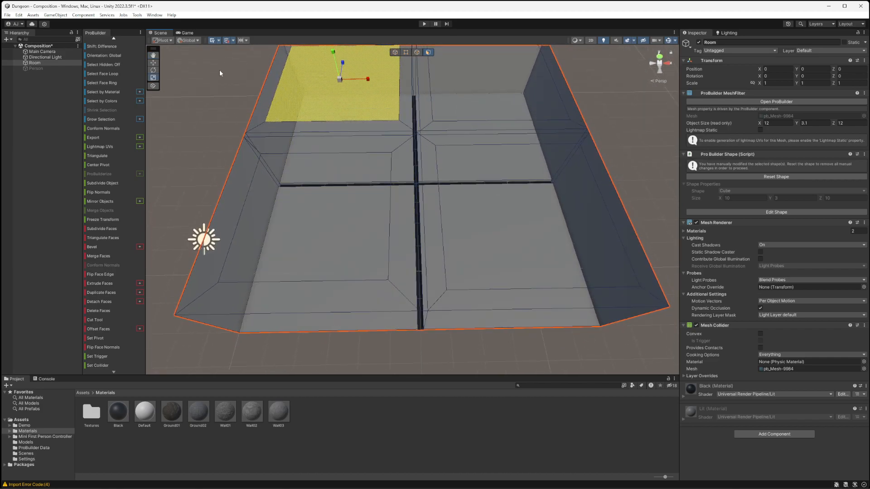
{"action": "left_click", "coordinate": [417, 52]}
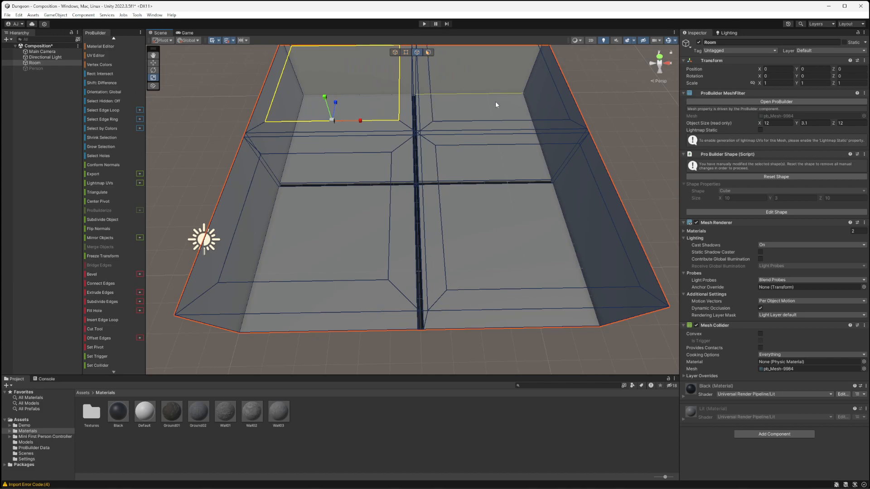
{"action": "left_click", "coordinate": [660, 57]}
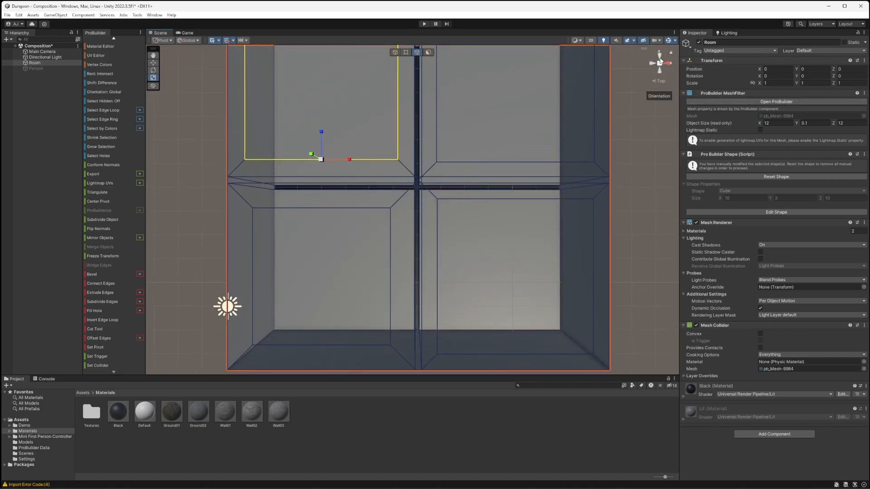
{"action": "left_click", "coordinate": [661, 82]}
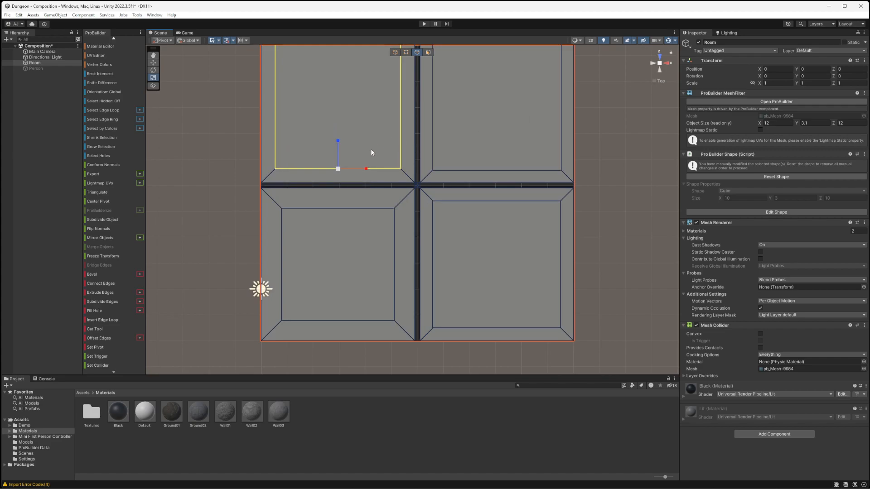
{"action": "middle_click_drag", "start_coordinate": [468, 157], "coordinate": [472, 208]}
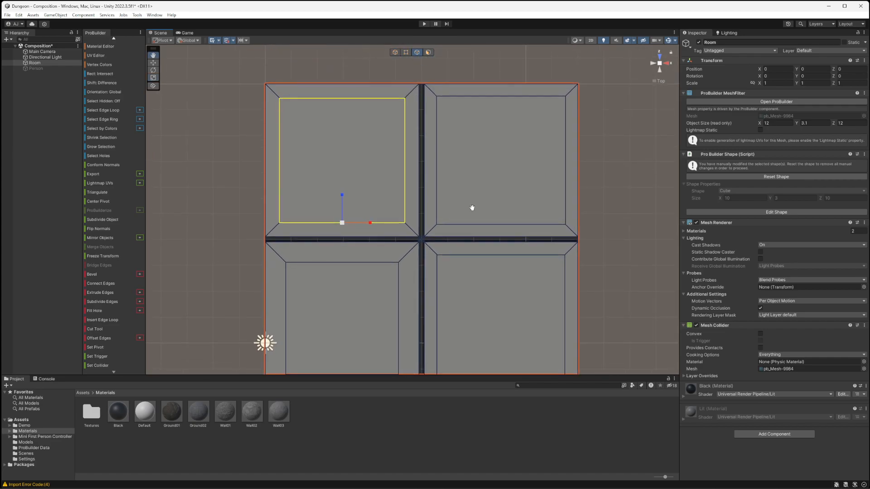
Set the grid snapping size to 0.5 and adjust the increment snapping value.
{"action": "left_click", "coordinate": [233, 40]}
{"action": "left_click", "coordinate": [281, 55]}
{"action": "type", "text": "0.5"}
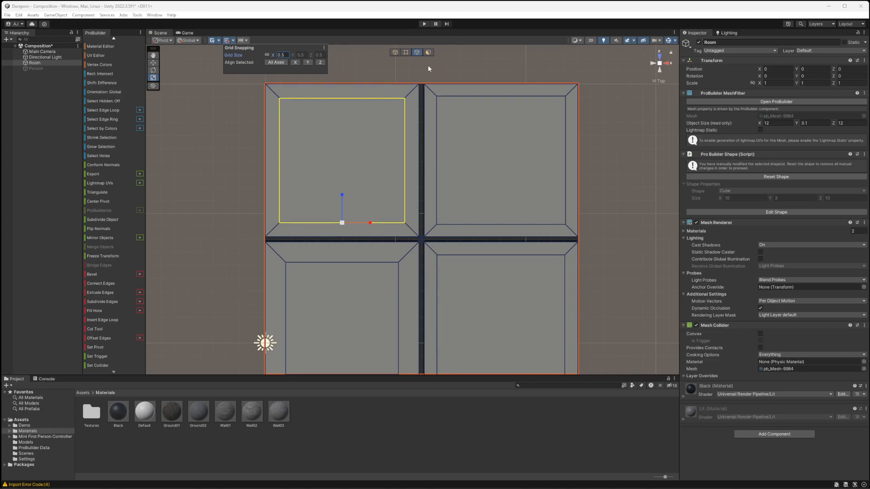
{"action": "left_click", "coordinate": [246, 41]}
{"action": "left_click", "coordinate": [296, 55]}
{"action": "key", "text": "BackSpace"}
{"action": "key", "text": "Return"}
Snap the upper-left inset's inner edge and the upper-right inset's edges to the grid for an even border, undoing overshoots.
{"action": "left_click", "coordinate": [403, 143]}
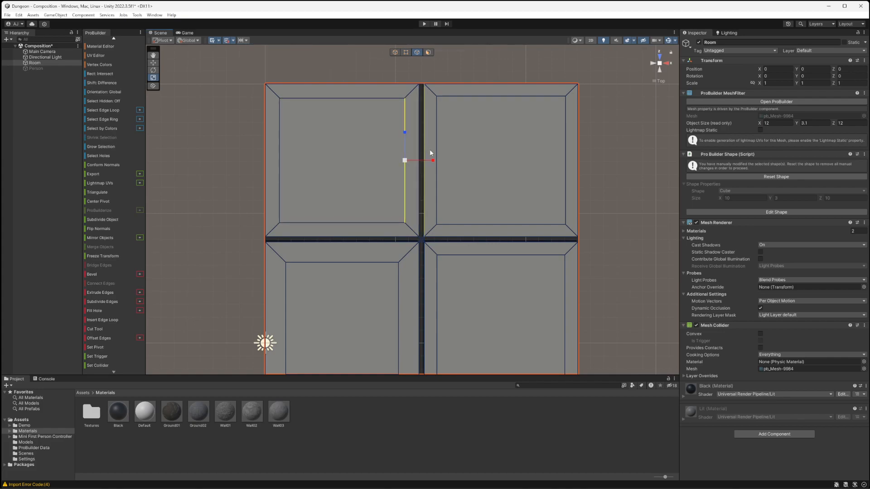
{"action": "left_click_drag", "start_coordinate": [432, 160], "coordinate": [453, 156]}
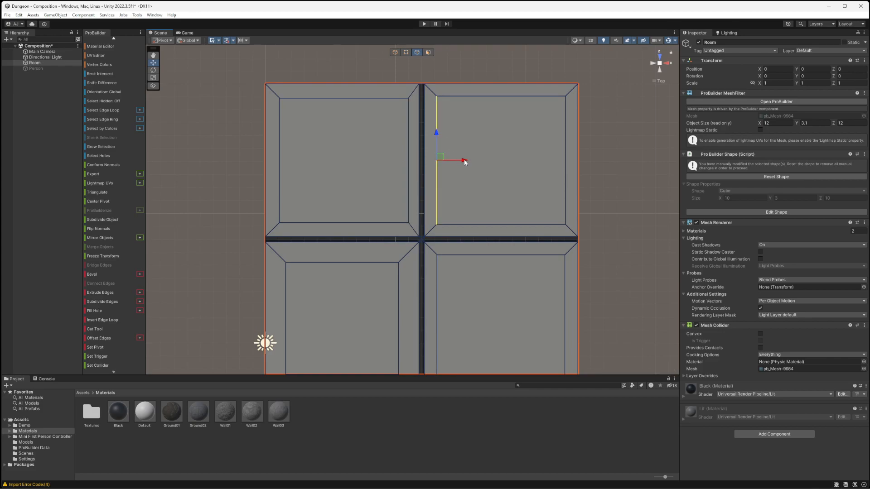
{"action": "left_click", "coordinate": [565, 170]}
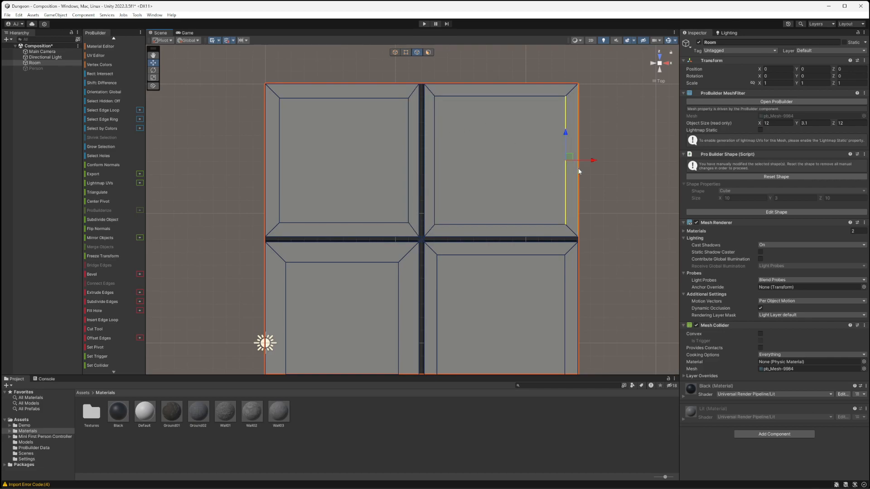
{"action": "left_click", "coordinate": [535, 212]}
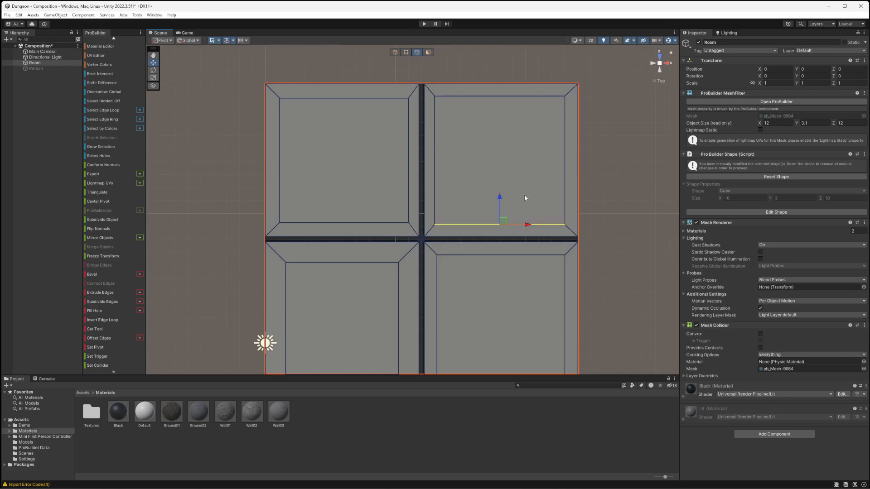
{"action": "left_click_drag", "start_coordinate": [500, 197], "coordinate": [499, 200]}
{"action": "left_click", "coordinate": [488, 96]}
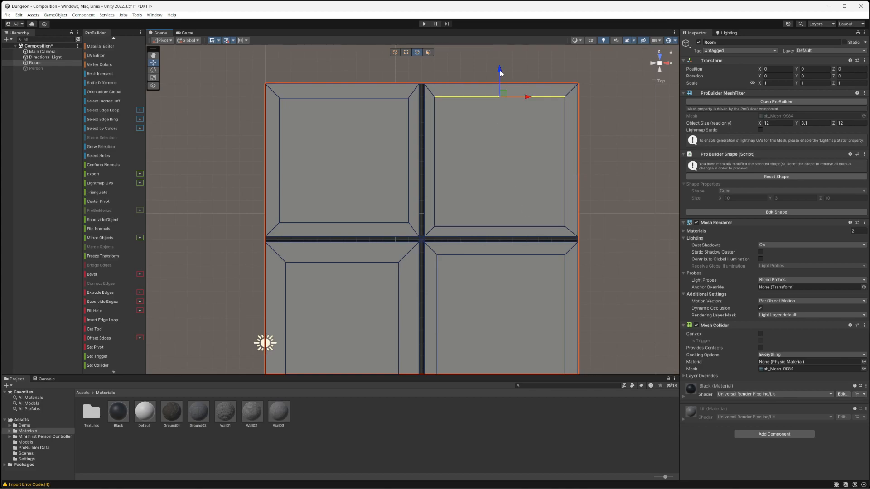
{"action": "mouse_move", "coordinate": [498, 75]}
{"action": "left_mouse_down"}
{"action": "mouse_move", "coordinate": [493, 106]}
{"action": "mouse_move", "coordinate": [497, 61]}
{"action": "left_mouse_up"}
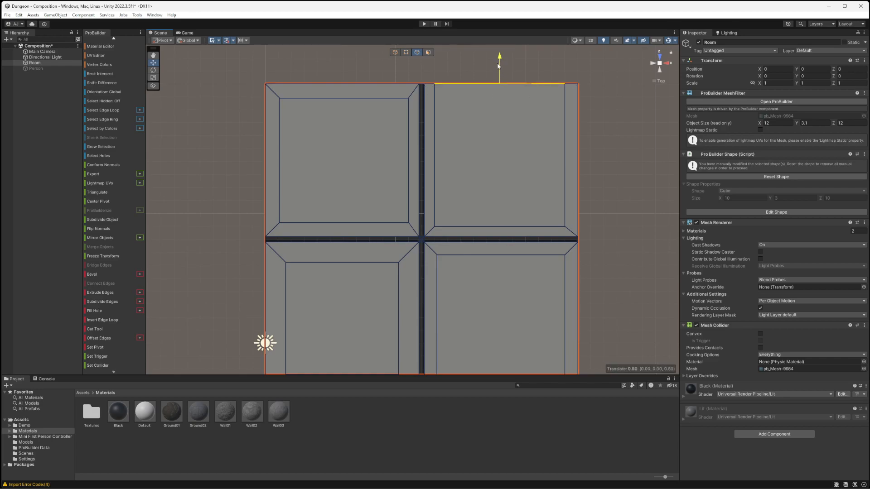
{"action": "key", "text": "ctrl+z"}
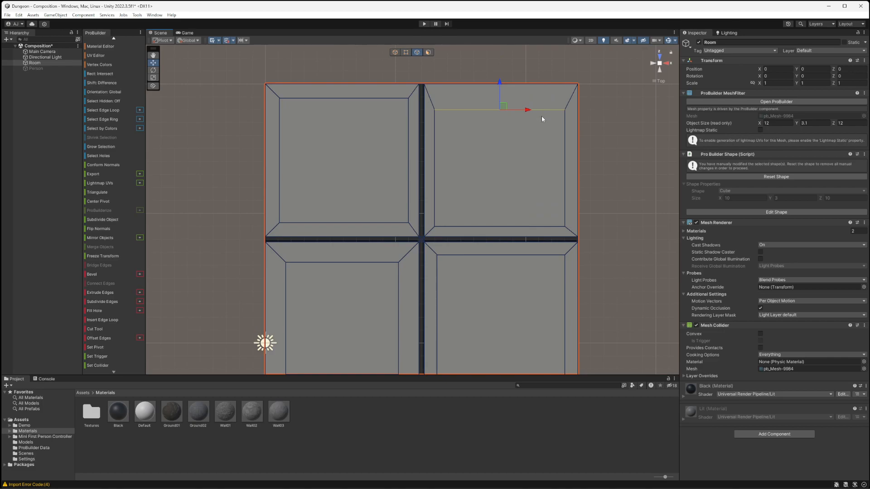
{"action": "key", "text": "ctrl+z"}
Snap the remaining inset edges of the upper-left ceiling panel to the grid so its border is even.
{"action": "left_click", "coordinate": [345, 97]}
{"action": "left_click", "coordinate": [280, 131]}
{"action": "left_click", "coordinate": [330, 222]}
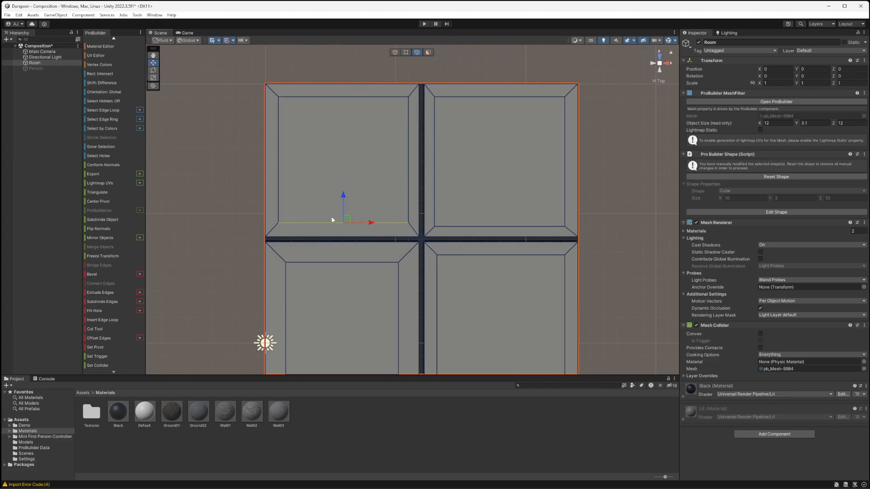
{"action": "left_click", "coordinate": [406, 159]}
{"action": "mouse_move", "coordinate": [436, 161]}
{"action": "left_mouse_down"}
{"action": "mouse_move", "coordinate": [398, 161]}
{"action": "mouse_move", "coordinate": [446, 161]}
{"action": "mouse_move", "coordinate": [432, 160]}
{"action": "left_mouse_up"}
Snap the inset edges of the lower-right ceiling panel to the grid for an even border, undoing overshoots.
{"action": "left_click", "coordinate": [479, 253]}
{"action": "left_click_drag", "start_coordinate": [502, 229], "coordinate": [501, 227]}
{"action": "left_click", "coordinate": [438, 290]}
{"action": "left_click_drag", "start_coordinate": [465, 318], "coordinate": [464, 316]}
{"action": "middle_click_drag", "start_coordinate": [578, 297], "coordinate": [574, 216]}
{"action": "left_click", "coordinate": [560, 232]}
{"action": "left_click_drag", "start_coordinate": [594, 237], "coordinate": [600, 238]}
{"action": "key", "text": "ctrl+z"}
{"action": "left_click", "coordinate": [513, 299]}
{"action": "mouse_move", "coordinate": [496, 271]}
{"action": "left_mouse_down"}
{"action": "mouse_move", "coordinate": [502, 258]}
{"action": "mouse_move", "coordinate": [500, 289]}
{"action": "left_mouse_up"}
{"action": "key", "text": "ctrl+z"}
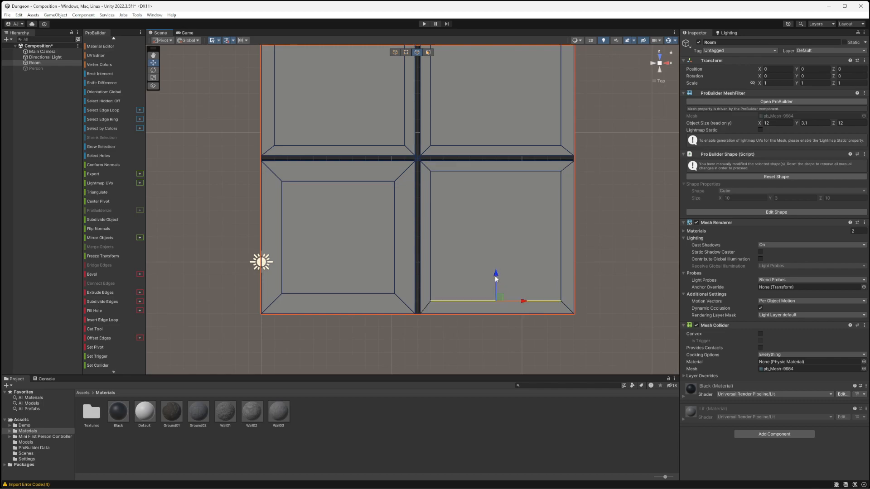
{"action": "left_click", "coordinate": [496, 267]}
Move all four inset edges of the lower-left ceiling panel outward onto the grid to match the other panels' borders.
{"action": "left_click", "coordinate": [401, 256]}
{"action": "left_click_drag", "start_coordinate": [424, 244], "coordinate": [433, 244]}
{"action": "left_click", "coordinate": [363, 181]}
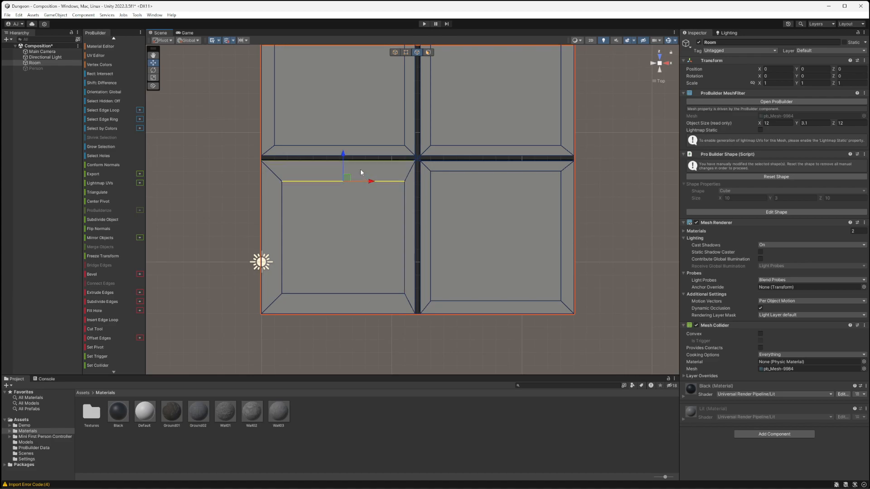
{"action": "left_click_drag", "start_coordinate": [343, 156], "coordinate": [344, 147]}
{"action": "left_click", "coordinate": [282, 221]}
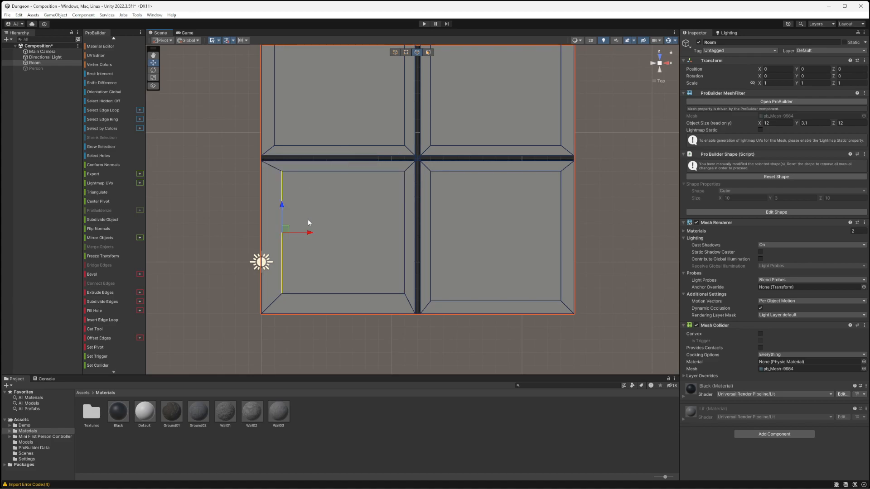
{"action": "left_click_drag", "start_coordinate": [310, 234], "coordinate": [302, 234]}
{"action": "left_click", "coordinate": [348, 294]}
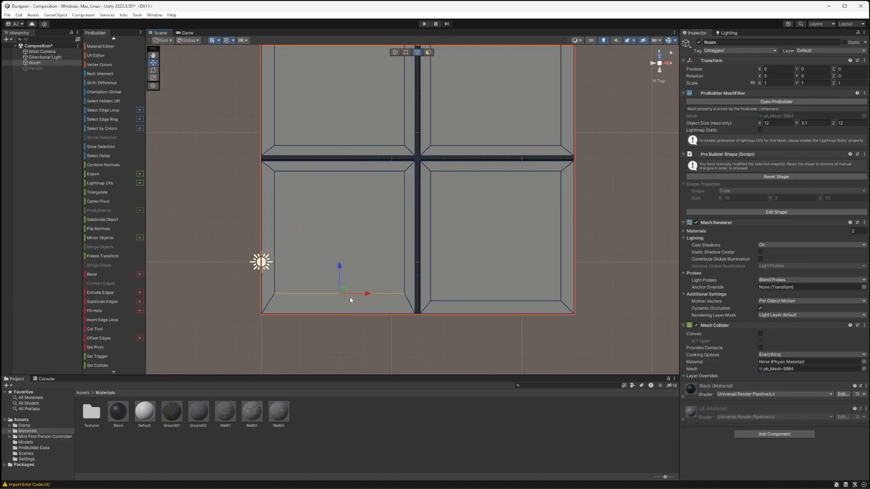
{"action": "left_click_drag", "start_coordinate": [339, 265], "coordinate": [340, 273]}
{"action": "scroll", "coordinate": [519, 259], "scroll_direction": "down", "scroll_amount": 4}
{"action": "middle_click_drag", "start_coordinate": [521, 218], "coordinate": [511, 287]}
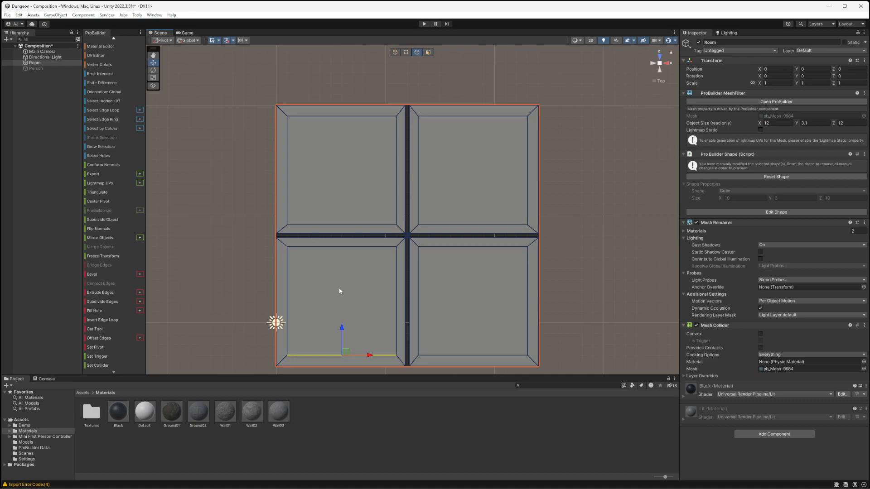
Return to the perspective view below the ceiling and select the four inset panel faces in face selection mode.
{"action": "left_click", "coordinate": [657, 81]}
{"action": "left_click_drag", "start_coordinate": [559, 230], "coordinate": [487, 177], "text": "alt"}
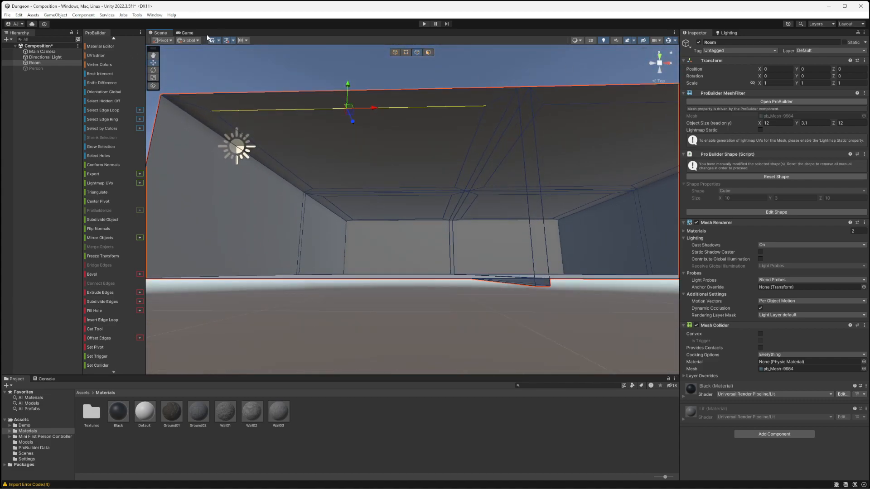
{"action": "left_click", "coordinate": [428, 52]}
{"action": "left_click", "coordinate": [402, 131]}
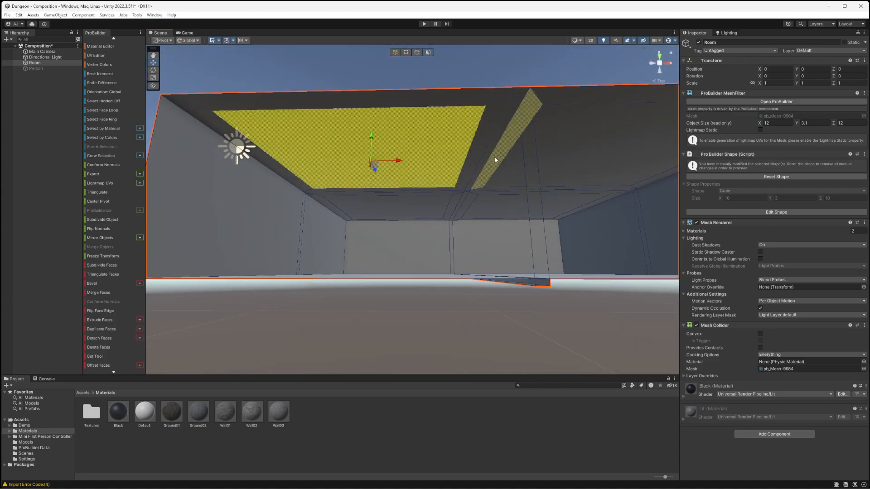
{"action": "left_click", "coordinate": [500, 172], "text": "shift"}
{"action": "left_click", "coordinate": [444, 203], "text": "shift"}
{"action": "left_click", "coordinate": [508, 210], "text": "shift"}
{"action": "left_click_drag", "start_coordinate": [514, 212], "coordinate": [496, 217], "text": "alt"}
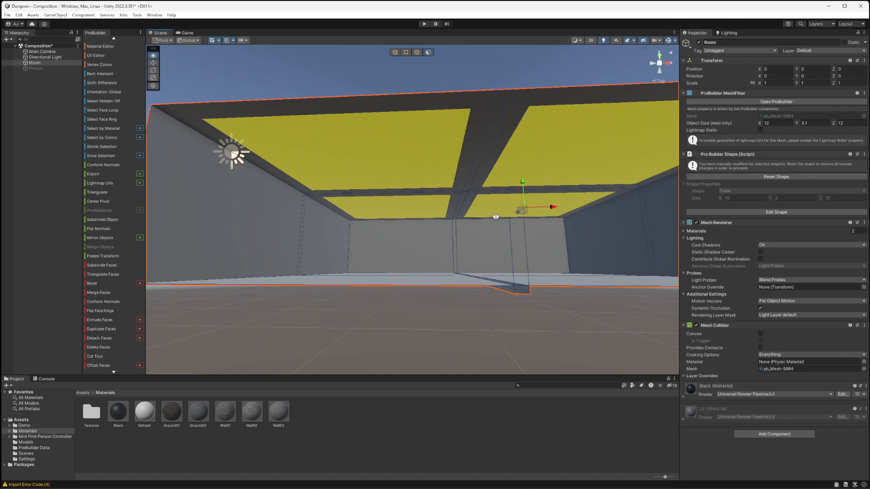
Set the grid snapping size and the increment-snapping move distance both to 0.1.
{"action": "left_click_drag", "start_coordinate": [496, 217], "coordinate": [498, 217], "text": "alt"}
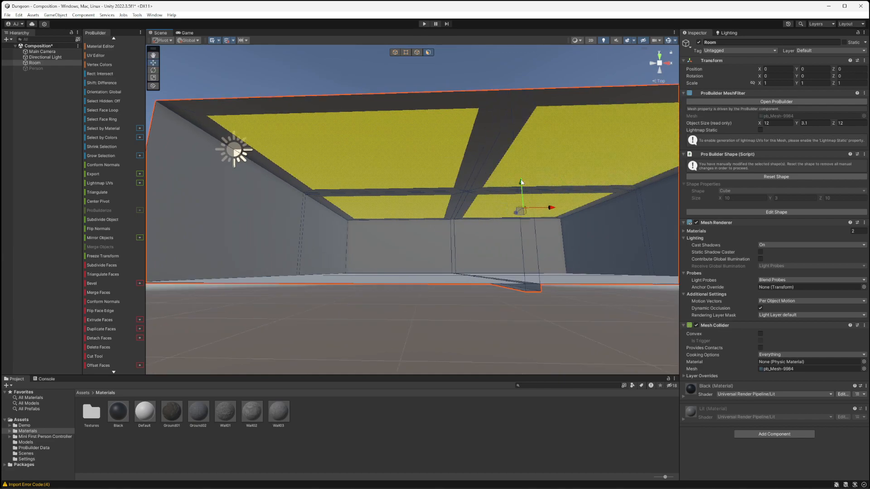
{"action": "left_click_drag", "start_coordinate": [522, 182], "coordinate": [521, 183]}
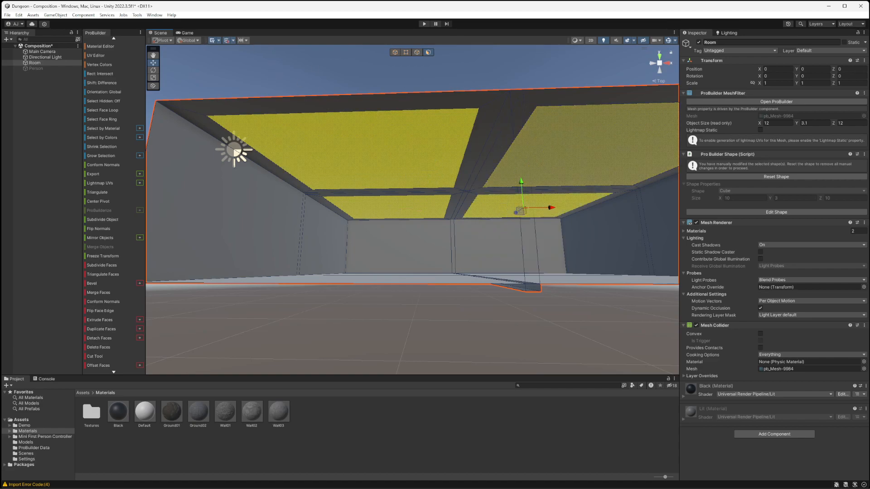
{"action": "left_click", "coordinate": [212, 41]}
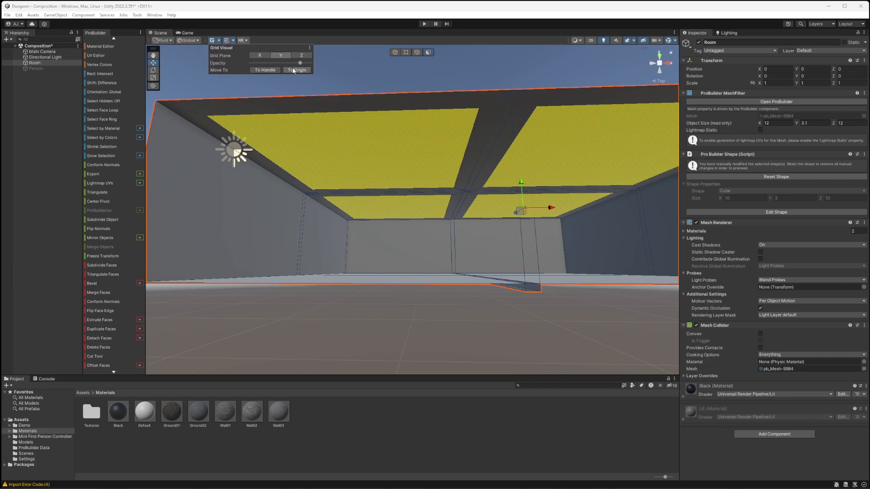
{"action": "left_click", "coordinate": [234, 41]}
{"action": "left_click", "coordinate": [282, 55]}
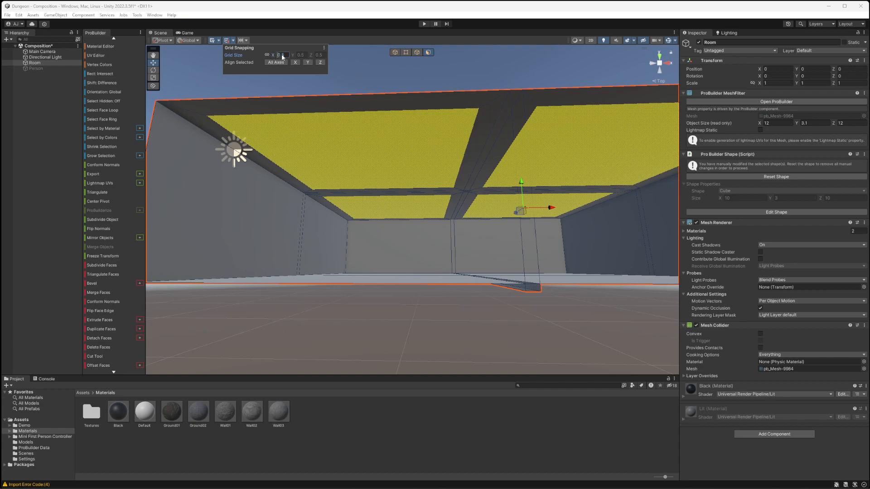
{"action": "type", "text": "0.1"}
{"action": "left_click", "coordinate": [245, 41]}
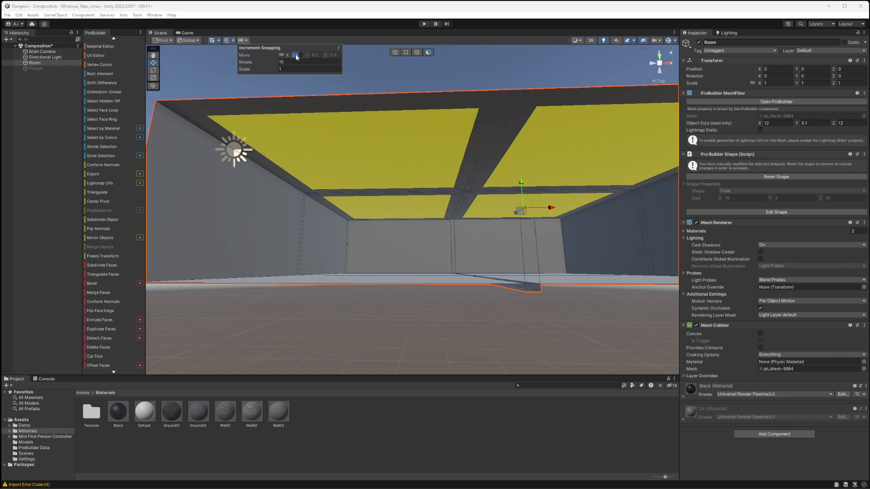
{"action": "type", "text": "0.1"}
{"action": "left_click", "coordinate": [296, 21]}
{"action": "left_click", "coordinate": [246, 41]}
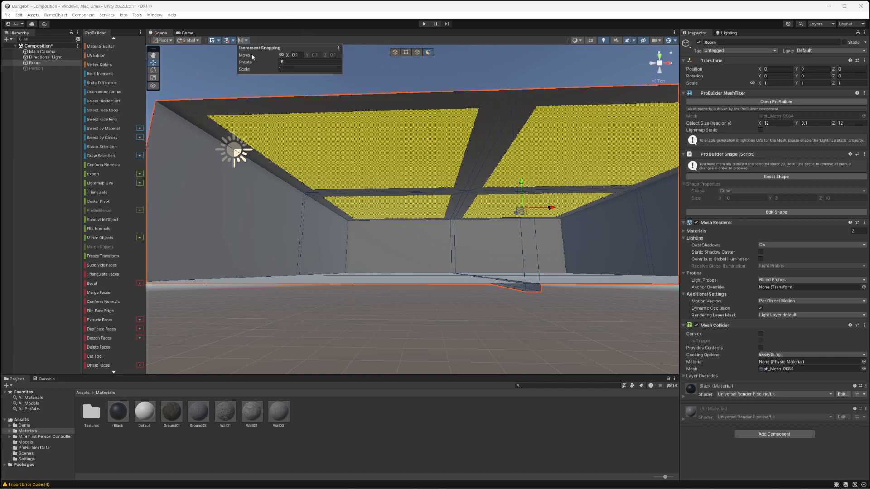
{"action": "left_click", "coordinate": [358, 24]}
Extrude the four selected ceiling panel faces slightly downward into the room and inspect the result from several angles.
{"action": "left_click_drag", "start_coordinate": [521, 182], "coordinate": [521, 186], "text": "shift"}
{"action": "left_click_drag", "start_coordinate": [520, 245], "coordinate": [527, 210], "text": "alt"}
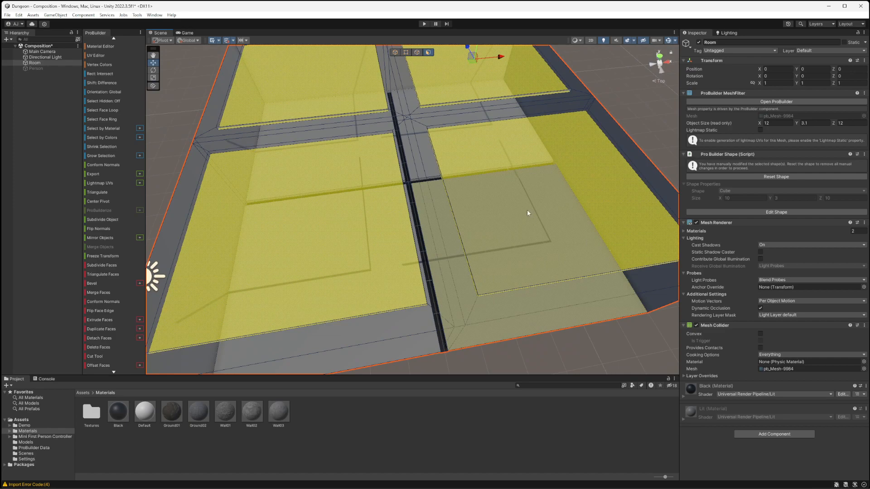
{"action": "left_click_drag", "start_coordinate": [519, 206], "coordinate": [568, 273], "text": "alt"}
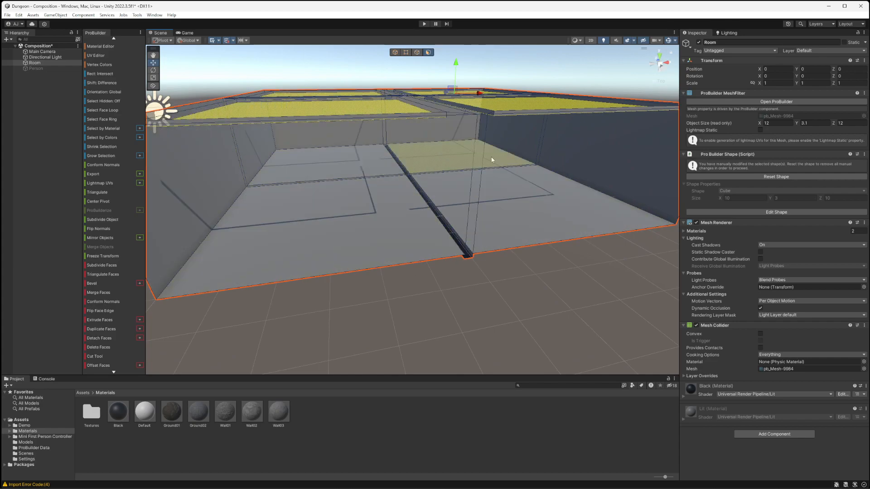
{"action": "left_click_drag", "start_coordinate": [547, 289], "coordinate": [455, 295], "text": "alt"}
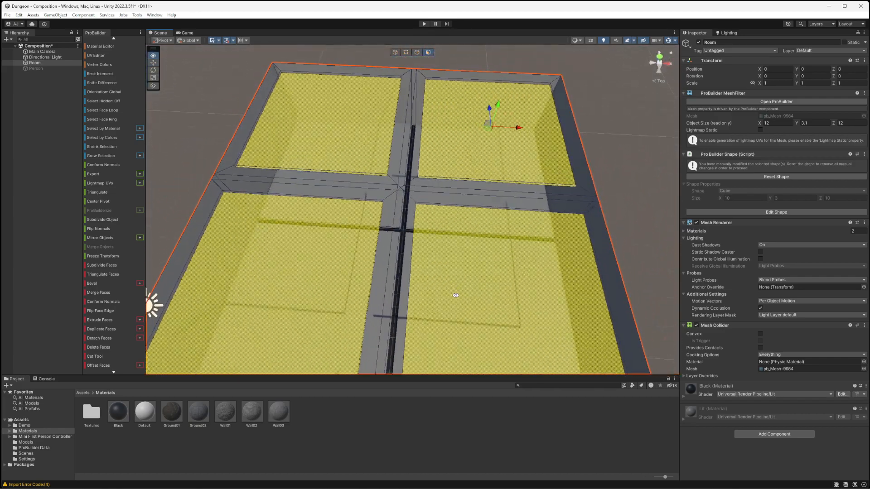
{"action": "left_click_drag", "start_coordinate": [482, 215], "coordinate": [435, 172], "text": "alt"}
In the top view, insert an edge loop through the left pair of panels, flatten it straight and move it toward the room's centre.
{"action": "left_click_drag", "start_coordinate": [661, 56], "coordinate": [623, 87]}
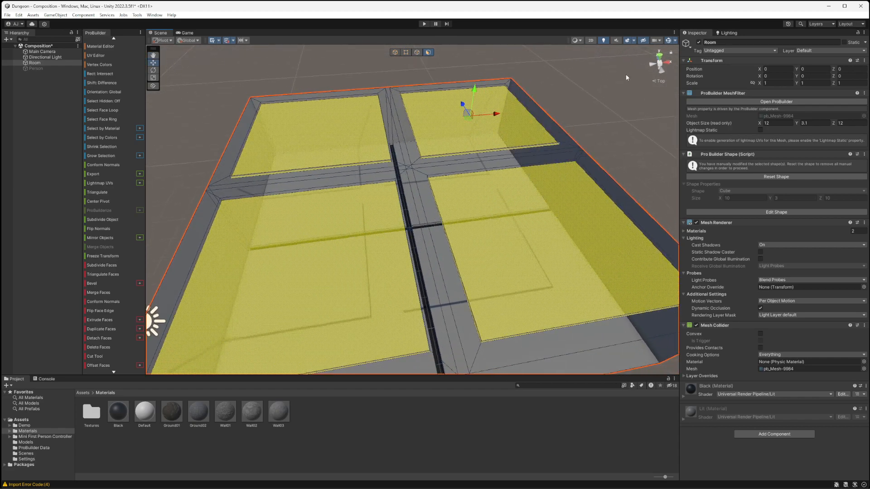
{"action": "left_click", "coordinate": [661, 55]}
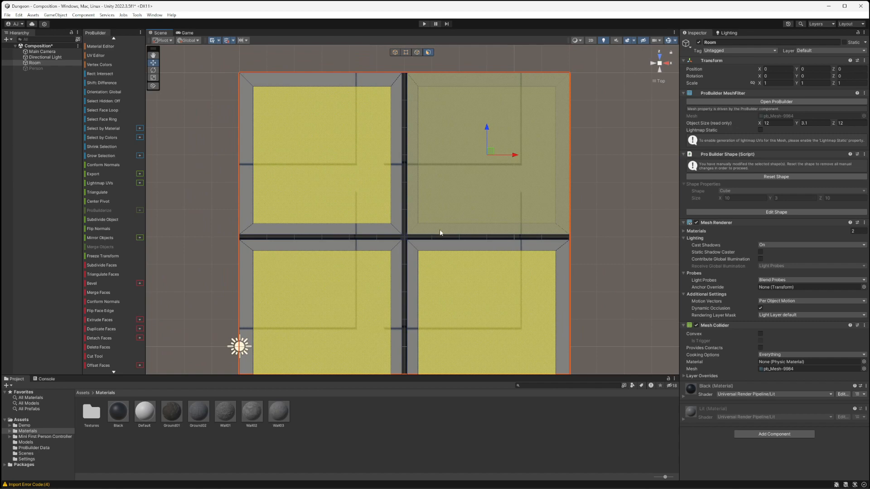
{"action": "left_click", "coordinate": [590, 197]}
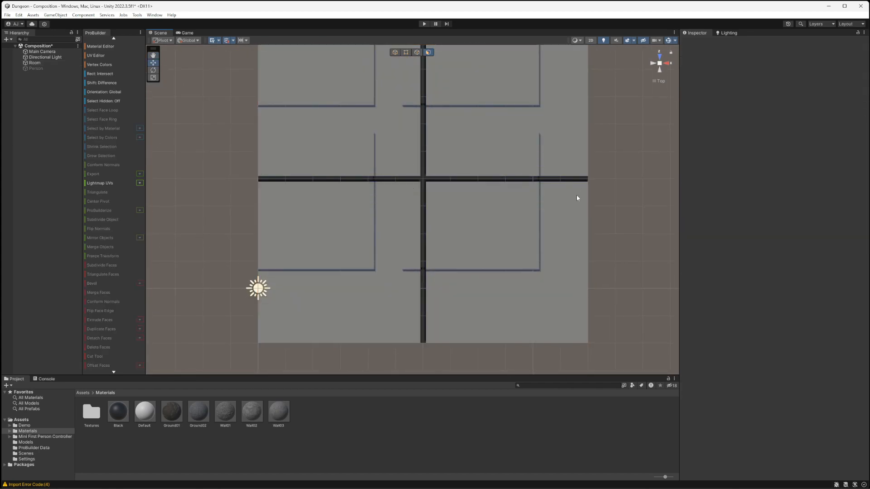
{"action": "left_click", "coordinate": [494, 181]}
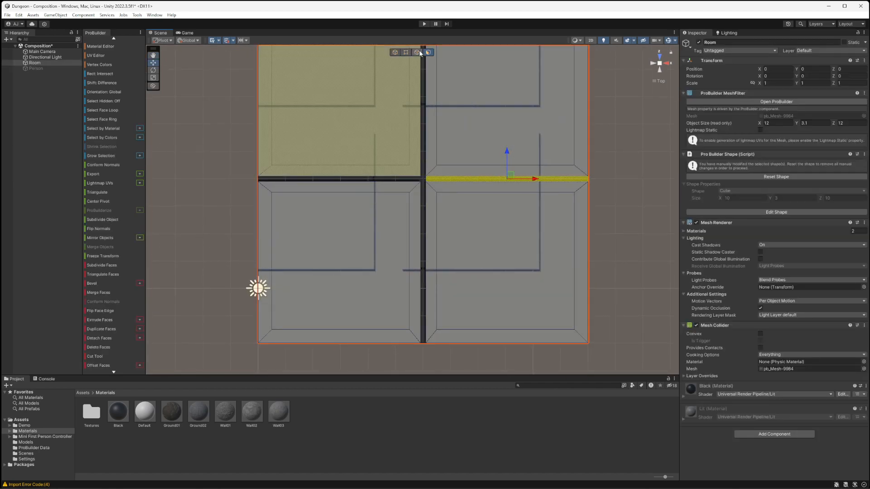
{"action": "left_click", "coordinate": [406, 53]}
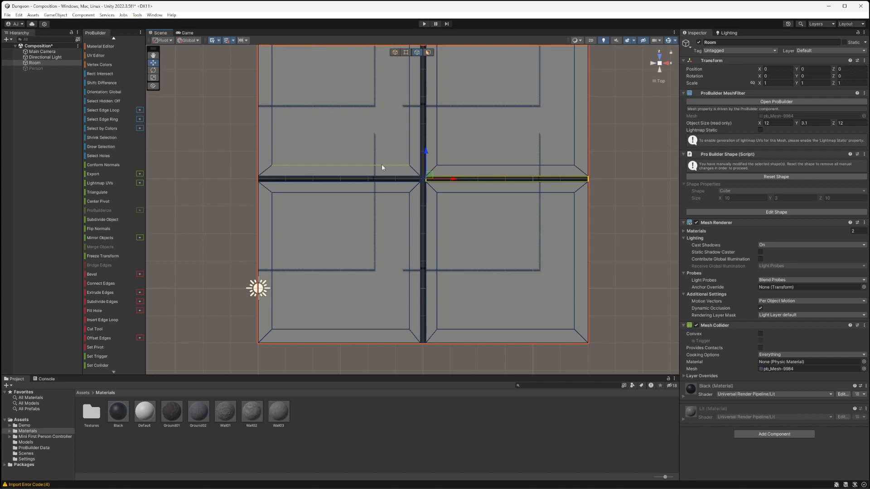
{"action": "left_click", "coordinate": [382, 165]}
{"action": "key", "text": "alt+r"}
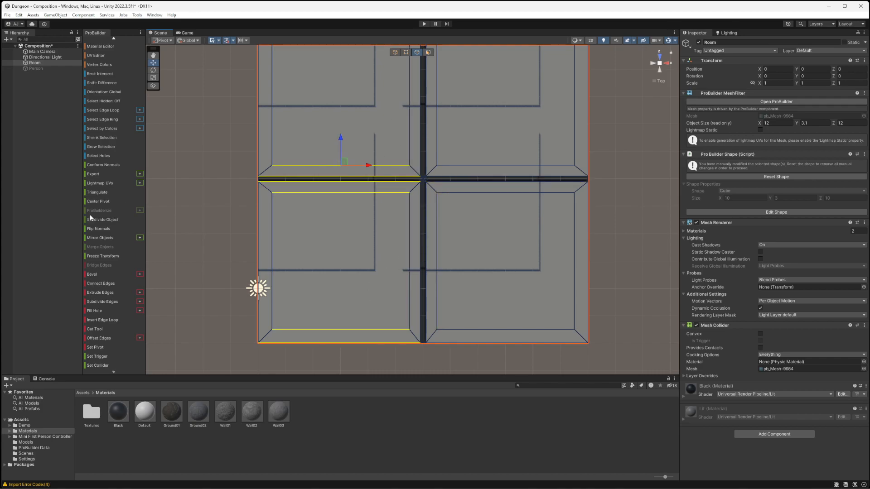
{"action": "left_click", "coordinate": [110, 320]}
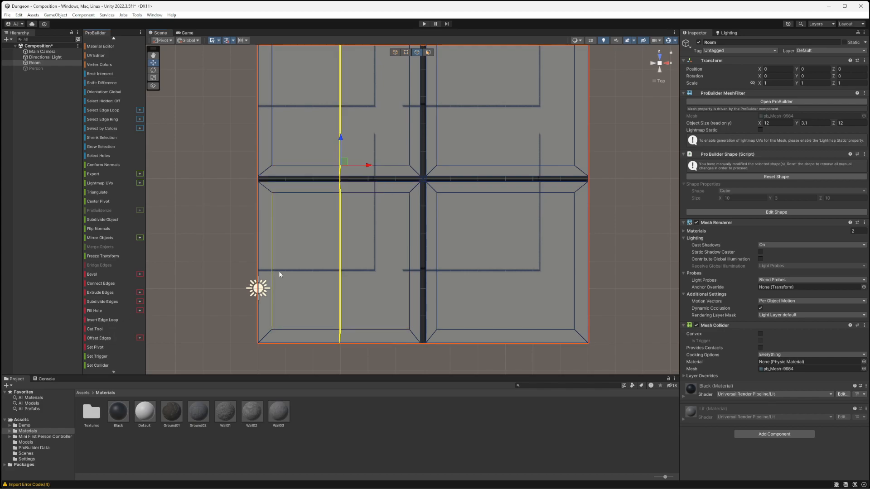
{"action": "left_click_drag", "start_coordinate": [368, 164], "coordinate": [348, 177]}
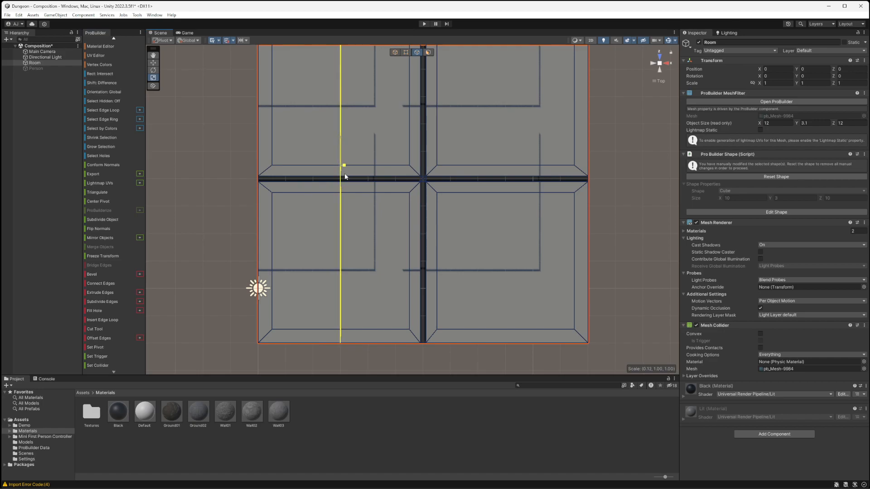
{"action": "key", "text": "w"}
{"action": "left_click_drag", "start_coordinate": [368, 165], "coordinate": [401, 166]}
Insert a matching edge loop through the right pair of panels, flatten it straight and move it toward the room's centre.
{"action": "left_click", "coordinate": [520, 177]}
{"action": "key", "text": "alt+r"}
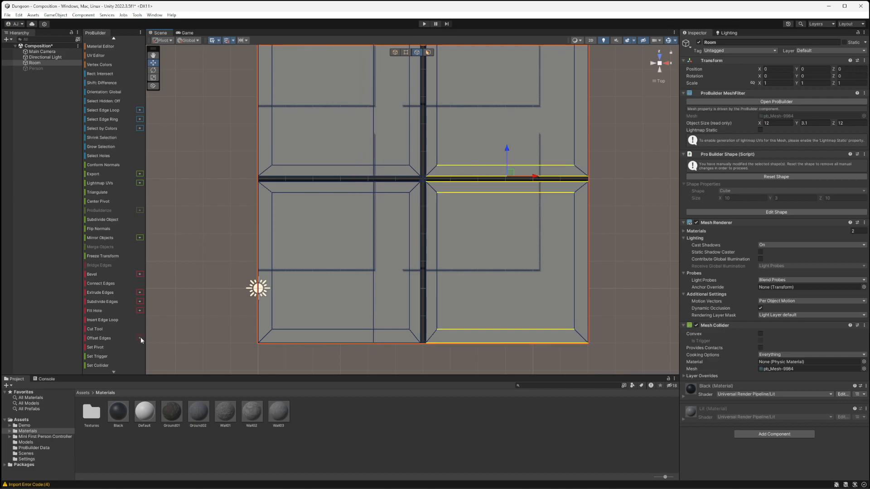
{"action": "left_click", "coordinate": [111, 320]}
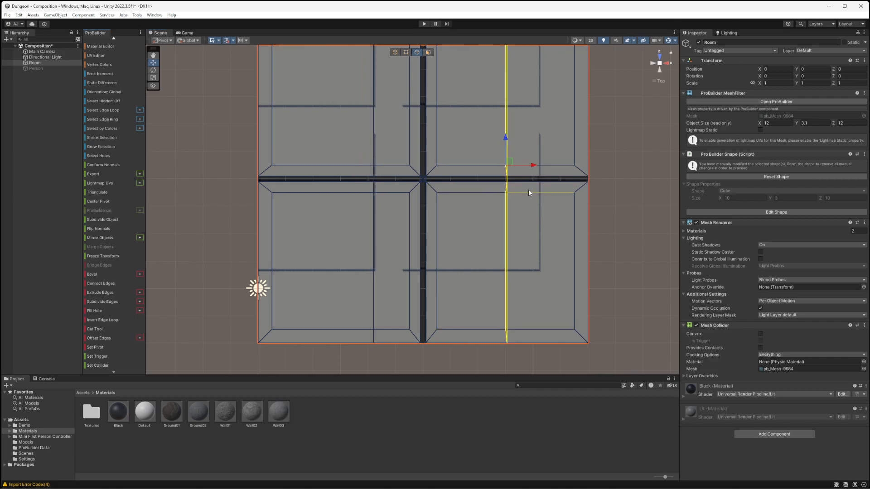
{"action": "left_click_drag", "start_coordinate": [532, 165], "coordinate": [527, 166]}
{"action": "key", "text": "e"}
{"action": "key", "text": "r"}
{"action": "mouse_move", "coordinate": [528, 165]}
{"action": "left_mouse_down"}
{"action": "mouse_move", "coordinate": [499, 170]}
{"action": "mouse_move", "coordinate": [536, 165]}
{"action": "mouse_move", "coordinate": [498, 168]}
{"action": "left_mouse_up"}
{"action": "key", "text": "w"}
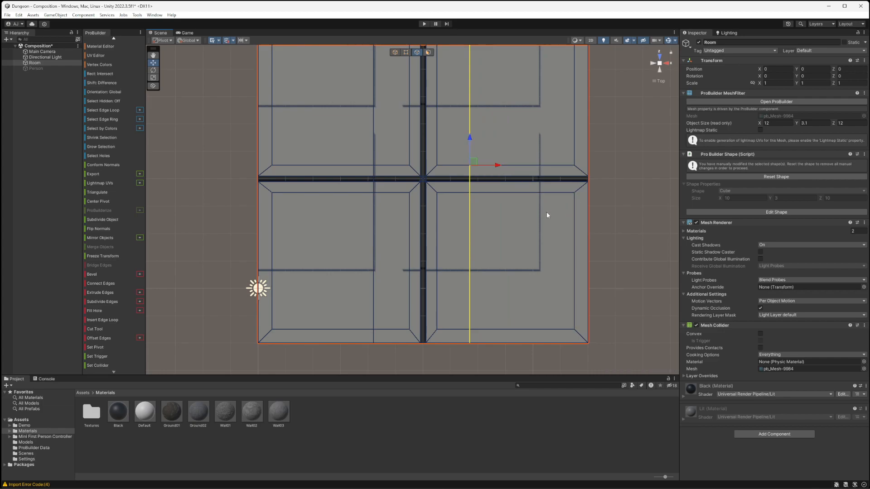
Insert an edge loop across the lower pair of panels, flatten it straight and move it up toward the central crossing.
{"action": "left_click", "coordinate": [373, 272]}
{"action": "left_click", "coordinate": [271, 270], "text": "shift"}
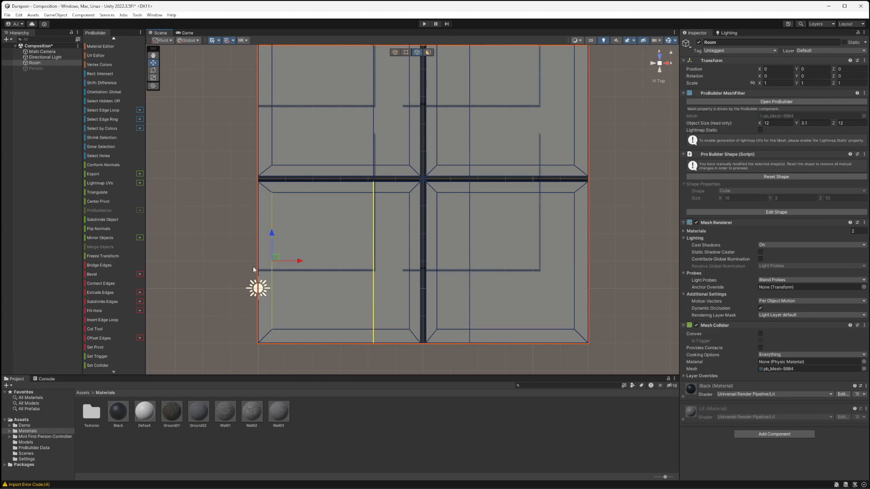
{"action": "left_click", "coordinate": [100, 320]}
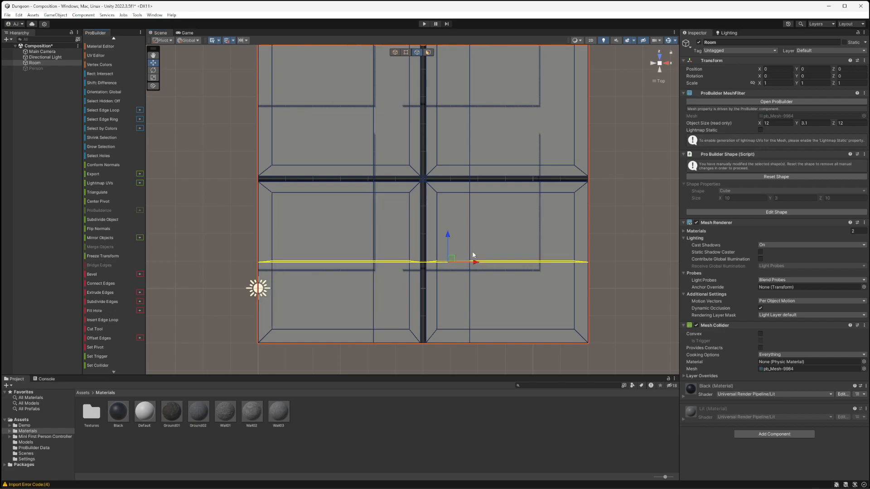
{"action": "left_click_drag", "start_coordinate": [448, 236], "coordinate": [439, 268]}
{"action": "key", "text": "w"}
{"action": "left_click_drag", "start_coordinate": [450, 236], "coordinate": [455, 198]}
Insert an edge loop across the upper pair of panels, flatten it straight and move it down toward the central crossing.
{"action": "middle_click_drag", "start_coordinate": [576, 207], "coordinate": [577, 298]}
{"action": "left_click", "coordinate": [470, 197]}
{"action": "key", "text": "alt+r"}
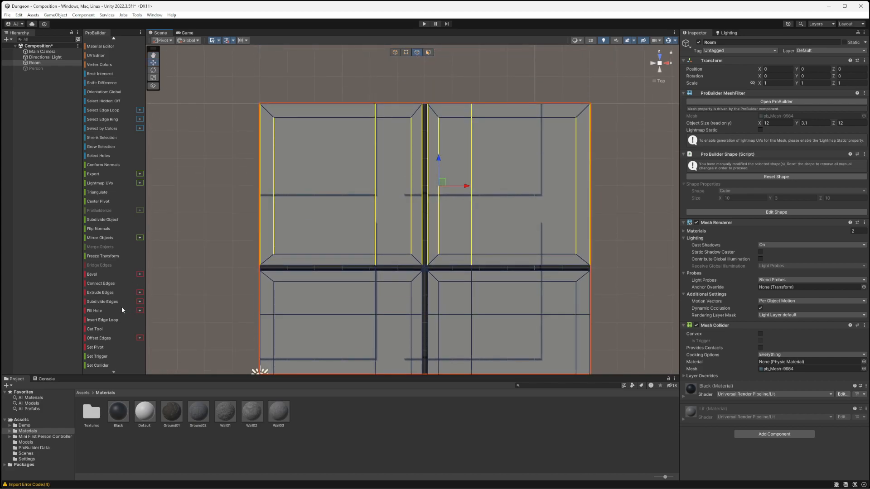
{"action": "left_click", "coordinate": [110, 319]}
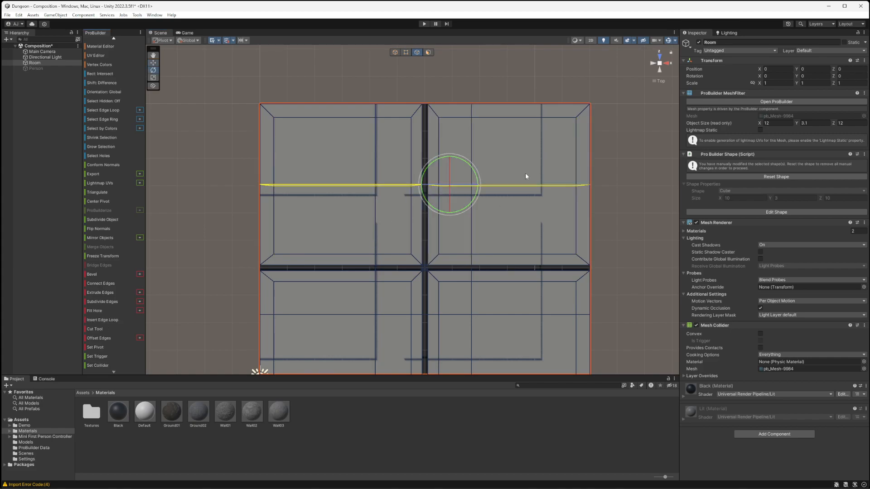
{"action": "left_click_drag", "start_coordinate": [450, 159], "coordinate": [447, 198]}
{"action": "key", "text": "w"}
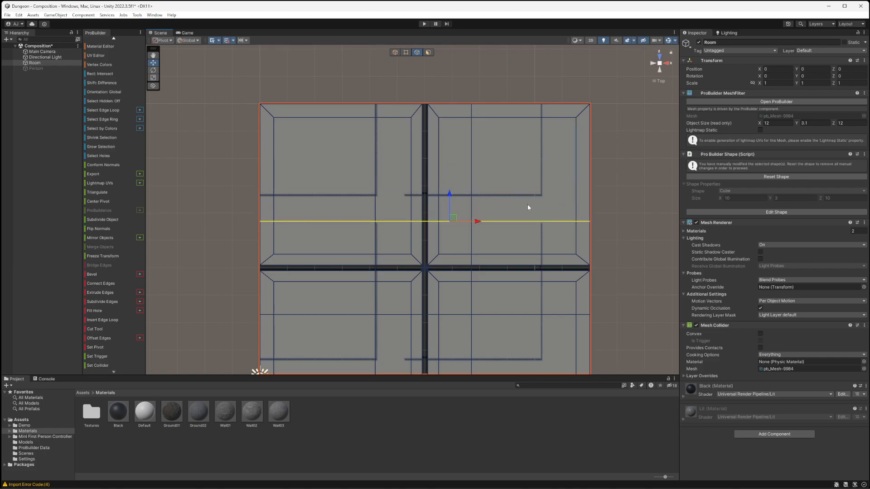
Select the whole edge loop through the left panels and shift it 0.1 toward the room's centre.
{"action": "left_click", "coordinate": [382, 171]}
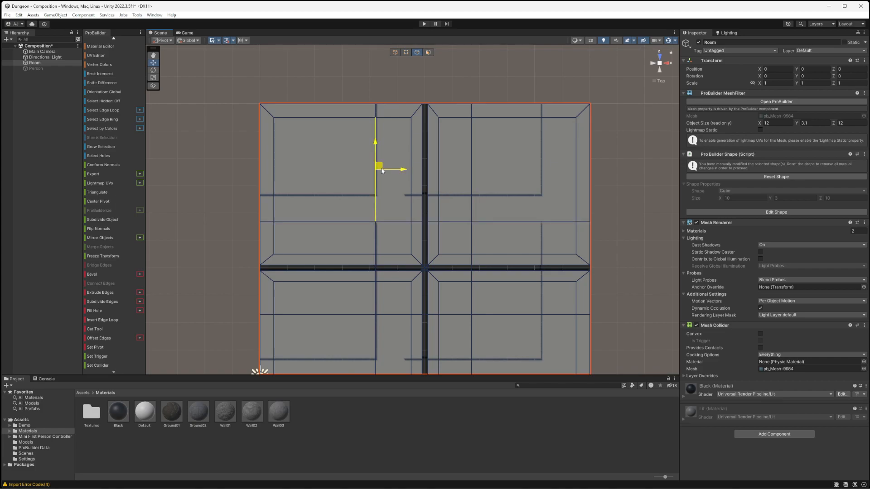
{"action": "left_click", "coordinate": [379, 235]}
{"action": "left_click", "coordinate": [375, 345]}
{"action": "middle_click_drag", "start_coordinate": [405, 317], "coordinate": [425, 229]}
{"action": "double_click", "coordinate": [393, 325]}
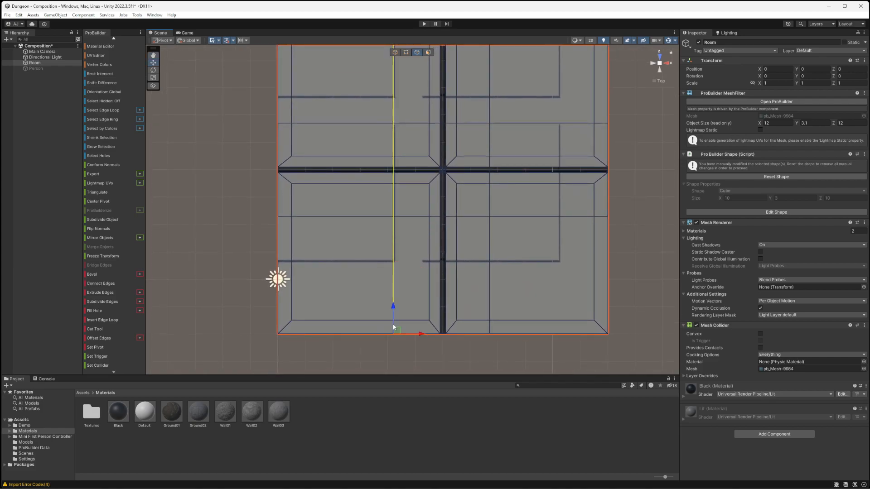
{"action": "left_click_drag", "start_coordinate": [410, 334], "coordinate": [422, 334]}
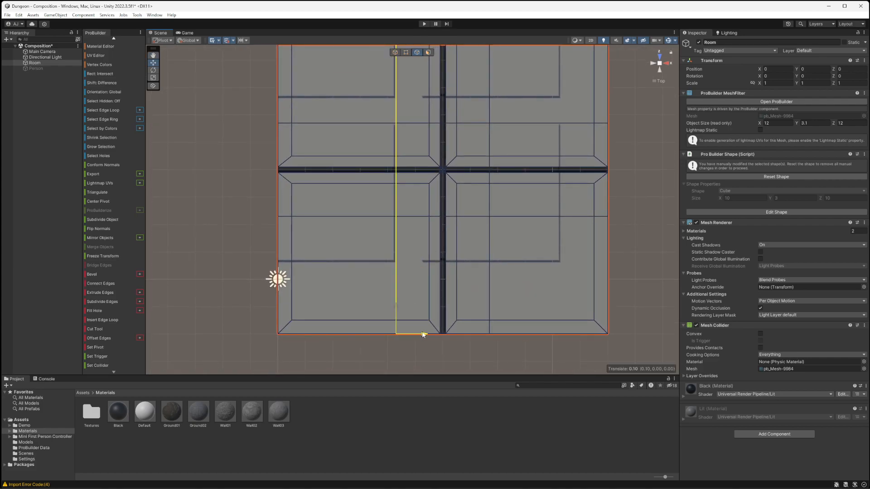
{"action": "middle_click_drag", "start_coordinate": [621, 154], "coordinate": [581, 254]}
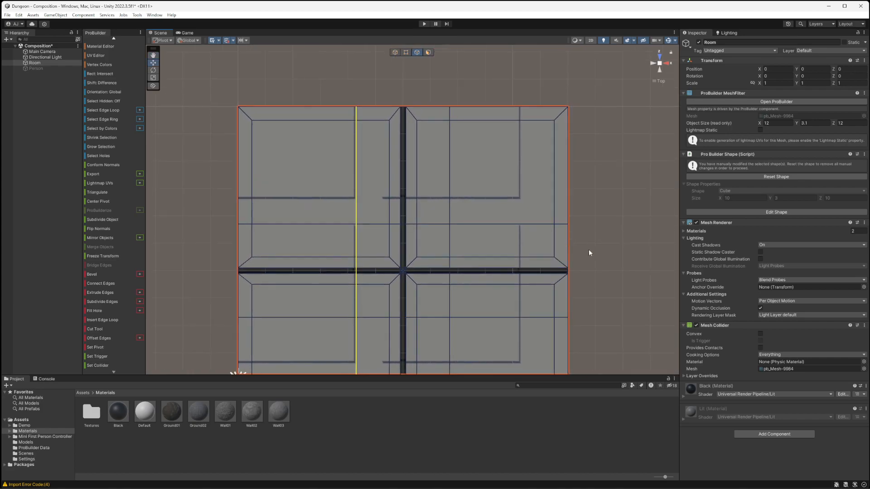
Start a face selection on the ceiling's central crossing, selecting the faces of its first arm from inside the room.
{"action": "left_click", "coordinate": [583, 254]}
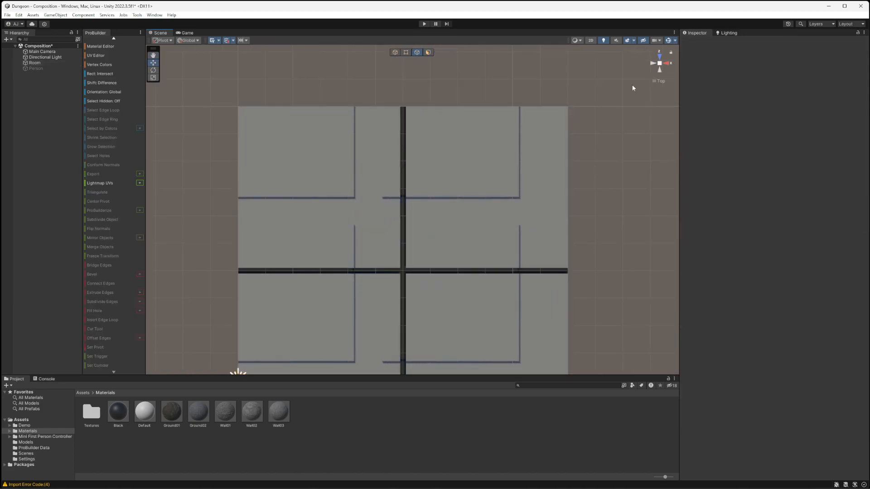
{"action": "left_click", "coordinate": [657, 83]}
{"action": "left_click_drag", "start_coordinate": [490, 265], "coordinate": [487, 104], "text": "alt"}
{"action": "middle_click_drag", "start_coordinate": [487, 105], "coordinate": [439, 198]}
{"action": "left_click_drag", "start_coordinate": [439, 198], "coordinate": [465, 191], "text": "alt"}
{"action": "left_click", "coordinate": [460, 184]}
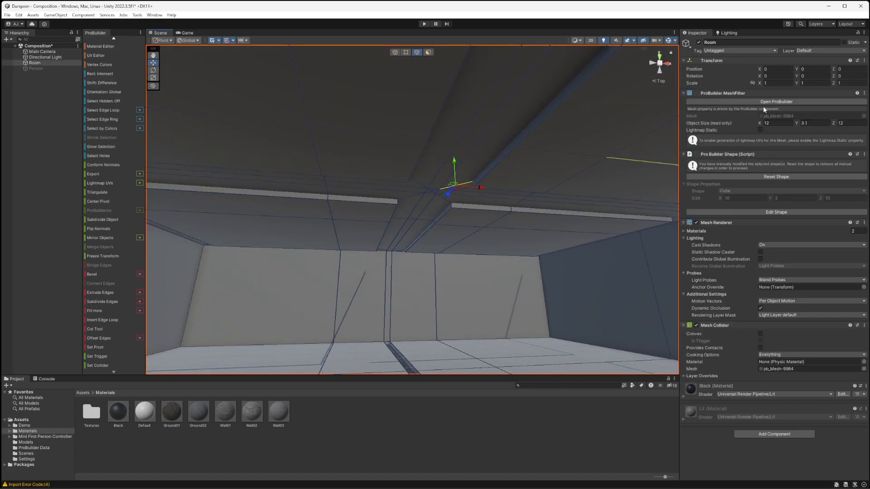
{"action": "left_click", "coordinate": [428, 52]}
{"action": "left_click", "coordinate": [458, 150]}
{"action": "key", "text": "q"}
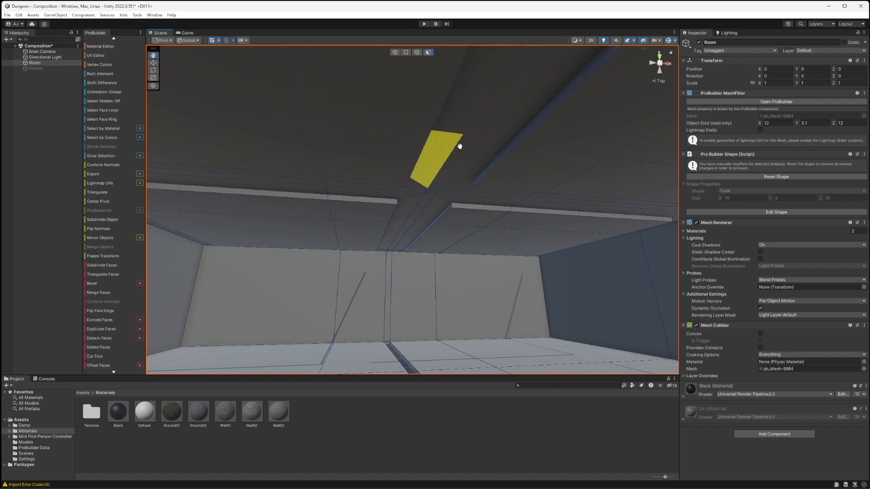
{"action": "key", "text": "w"}
{"action": "left_click", "coordinate": [474, 142], "text": "shift"}
{"action": "scroll", "coordinate": [470, 199], "scroll_direction": "up", "scroll_amount": 3}
{"action": "left_click_drag", "start_coordinate": [466, 204], "coordinate": [464, 179], "text": "alt"}
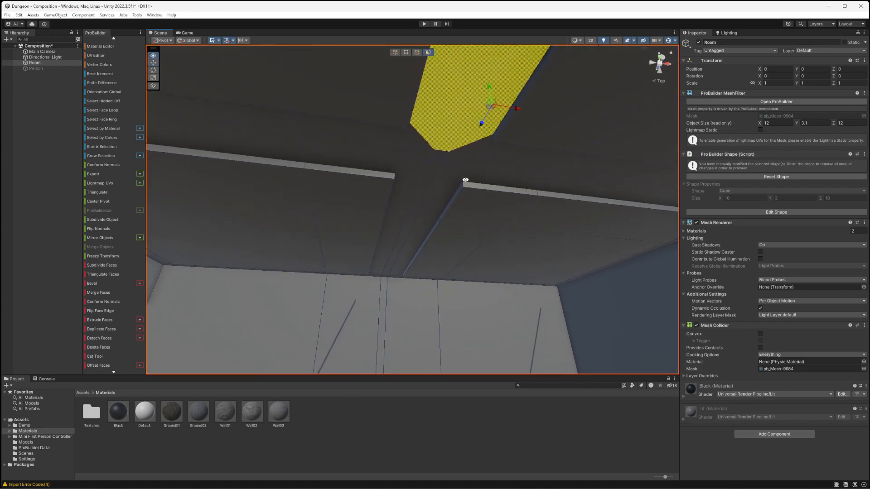
Add the remaining arms and the small centre faces to the selection so the whole ceiling cross is selected.
{"action": "left_click", "coordinate": [407, 143], "text": "shift"}
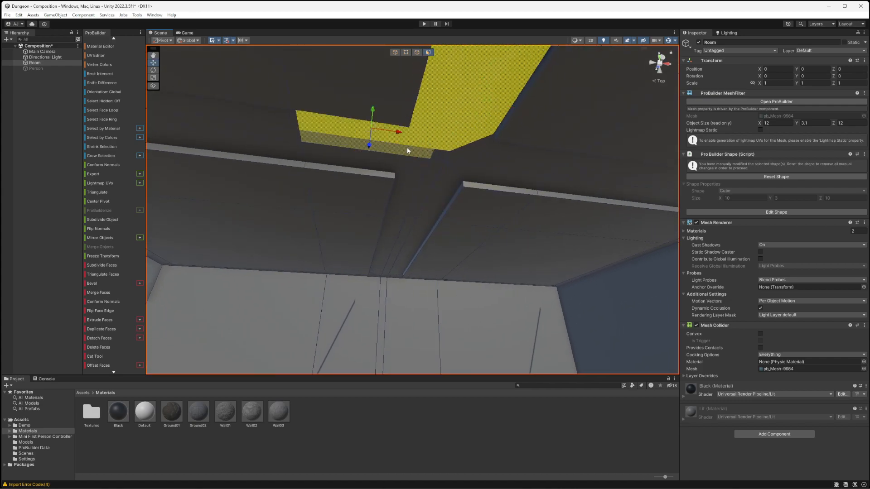
{"action": "left_click", "coordinate": [406, 153], "text": "shift"}
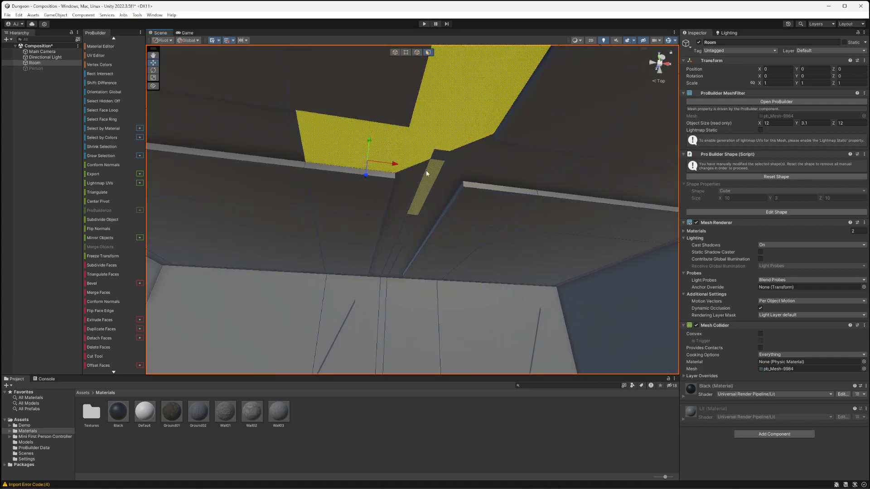
{"action": "left_click", "coordinate": [425, 170], "text": "shift"}
{"action": "left_click", "coordinate": [444, 173], "text": "shift"}
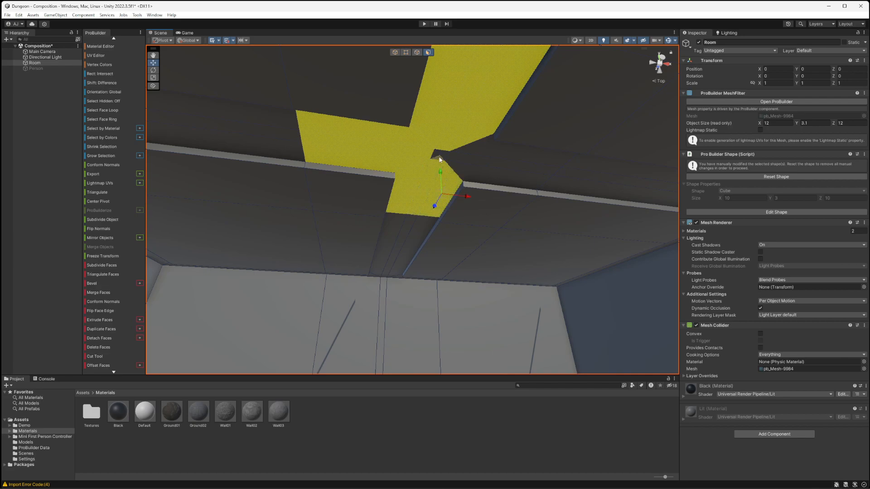
{"action": "left_click", "coordinate": [460, 167], "text": "shift"}
{"action": "left_click", "coordinate": [473, 158], "text": "shift"}
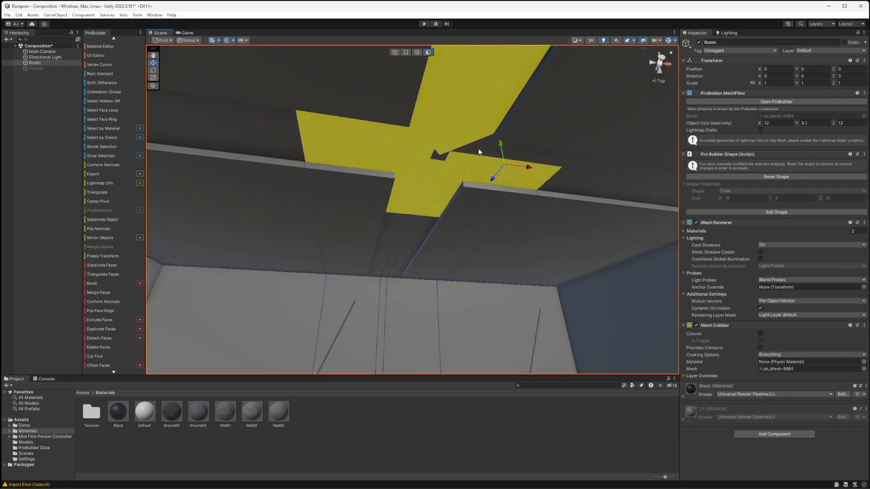
{"action": "left_click", "coordinate": [480, 151], "text": "shift"}
{"action": "left_click", "coordinate": [436, 154], "text": "shift"}
{"action": "left_click", "coordinate": [443, 162], "text": "shift"}
{"action": "left_click", "coordinate": [436, 160], "text": "shift"}
Extrude the selected ceiling cross upward until the room's height is 3.5, and delete its cap faces.
{"action": "left_click_drag", "start_coordinate": [495, 189], "coordinate": [441, 260], "text": "alt"}
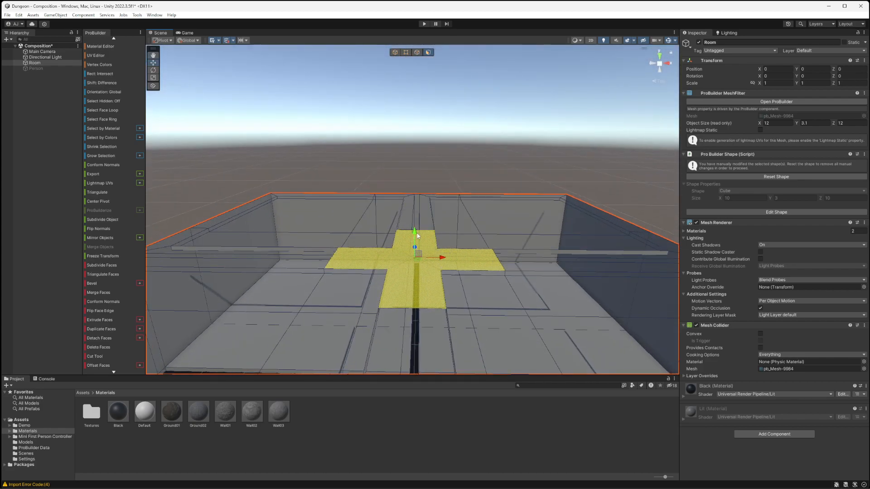
{"action": "left_click_drag", "start_coordinate": [416, 229], "coordinate": [419, 135]}
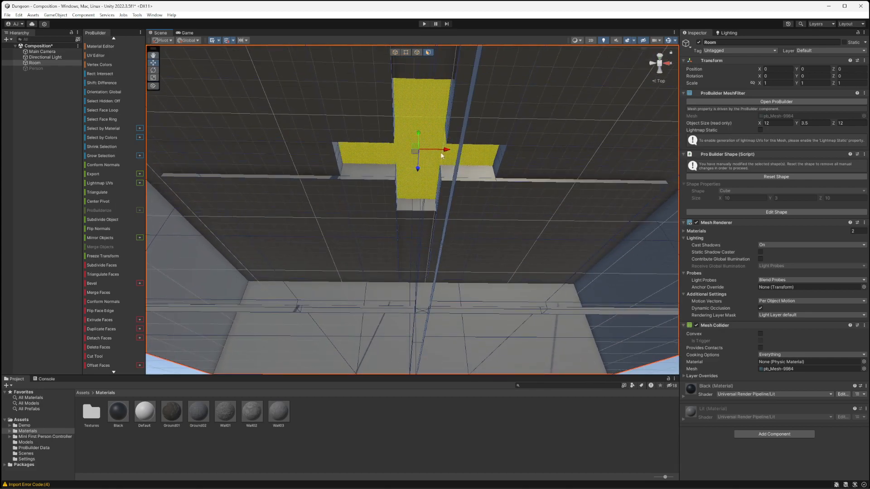
{"action": "left_click", "coordinate": [450, 170]}
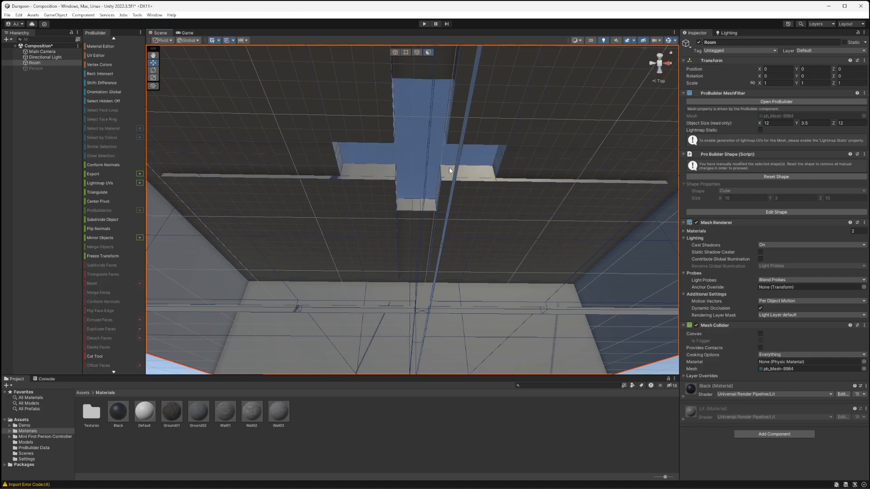
Examine the cross-shaped ceiling opening and how the Directional Light falls through it onto the floor.
{"action": "left_click_drag", "start_coordinate": [495, 140], "coordinate": [515, 219], "text": "alt"}
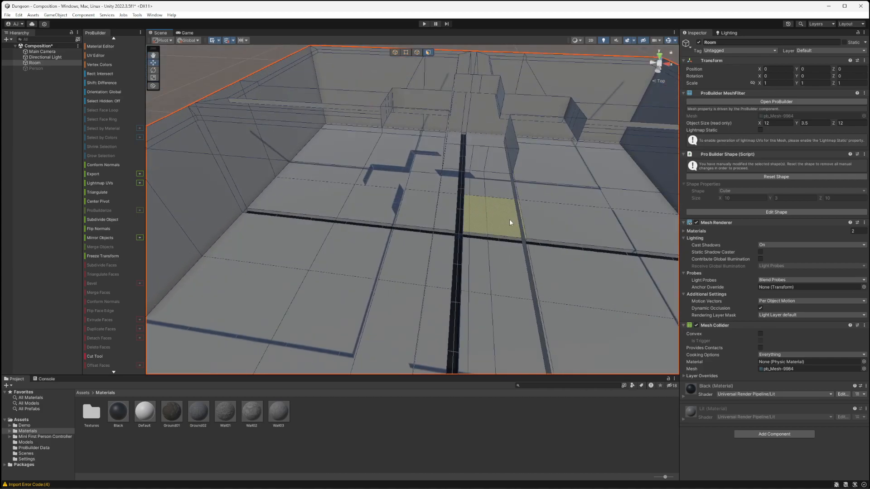
{"action": "left_click_drag", "start_coordinate": [502, 248], "coordinate": [534, 116], "text": "alt"}
{"action": "left_click", "coordinate": [396, 52]}
{"action": "left_click_drag", "start_coordinate": [426, 164], "coordinate": [443, 119], "text": "alt"}
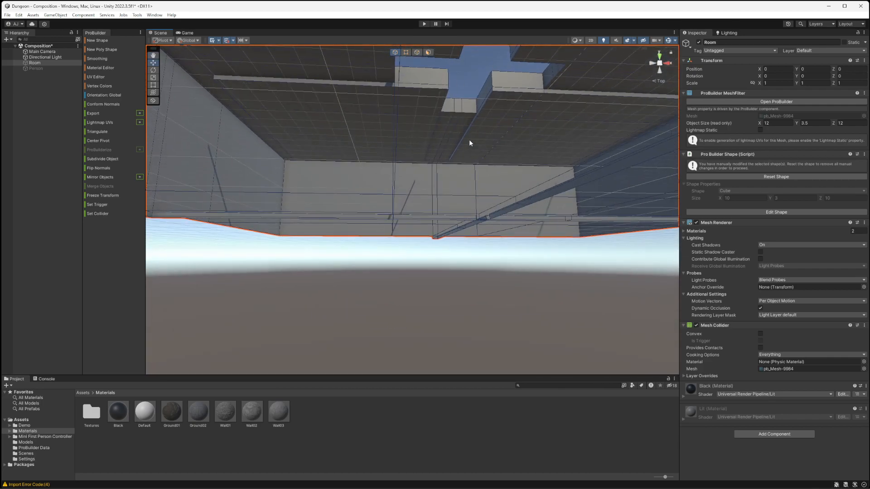
{"action": "left_click_drag", "start_coordinate": [488, 162], "coordinate": [371, 135], "text": "alt"}
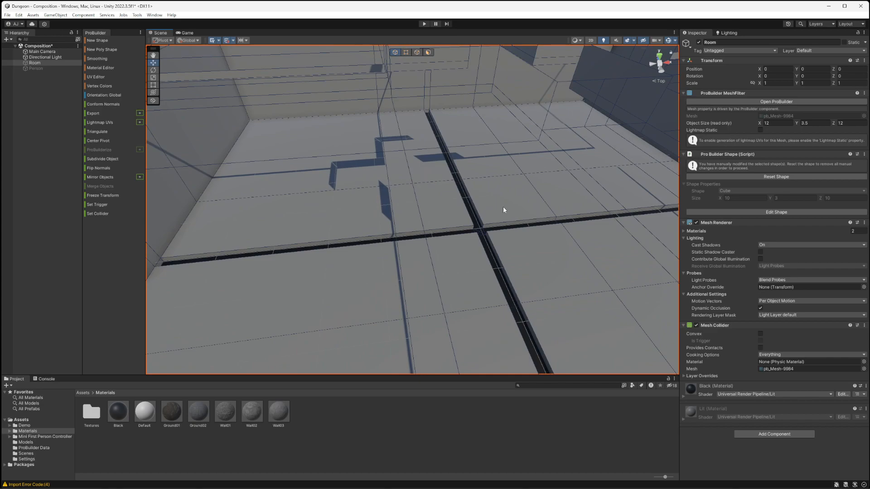
{"action": "left_click", "coordinate": [45, 57]}
{"action": "scroll", "coordinate": [493, 207], "scroll_direction": "down", "scroll_amount": 5}
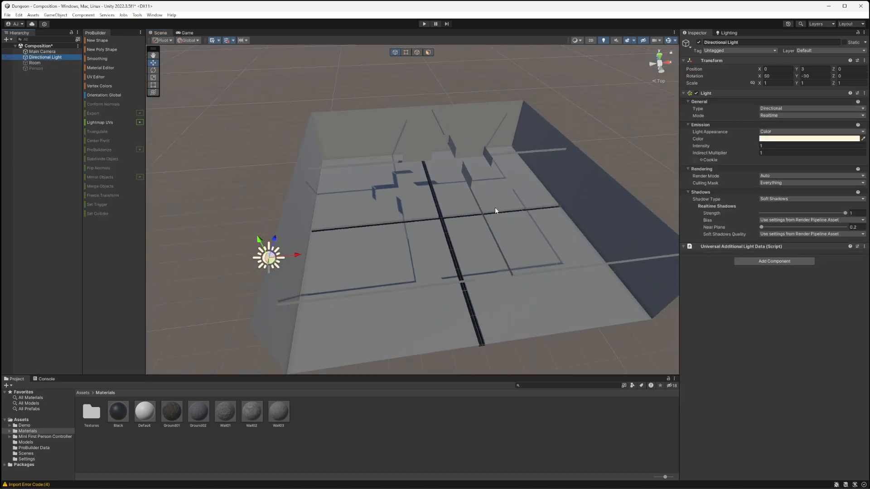
{"action": "left_click_drag", "start_coordinate": [410, 221], "coordinate": [284, 231], "text": "alt"}
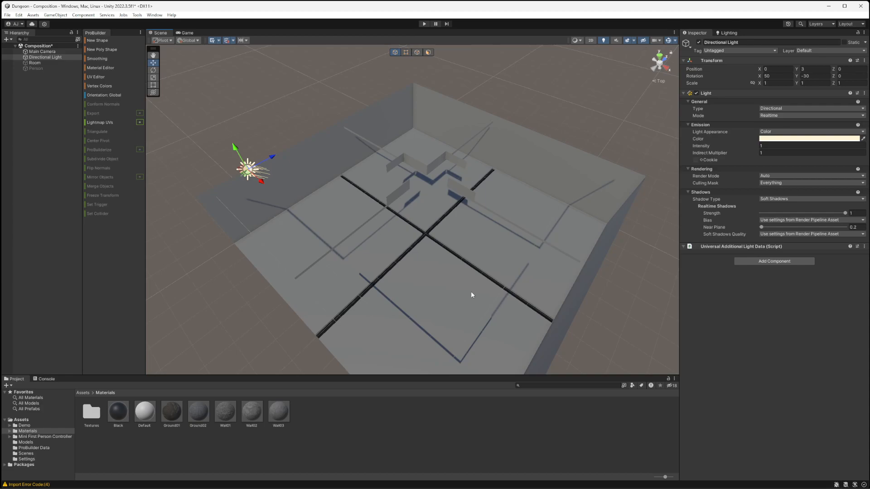
{"action": "left_click_drag", "start_coordinate": [376, 215], "coordinate": [480, 266], "text": "alt"}
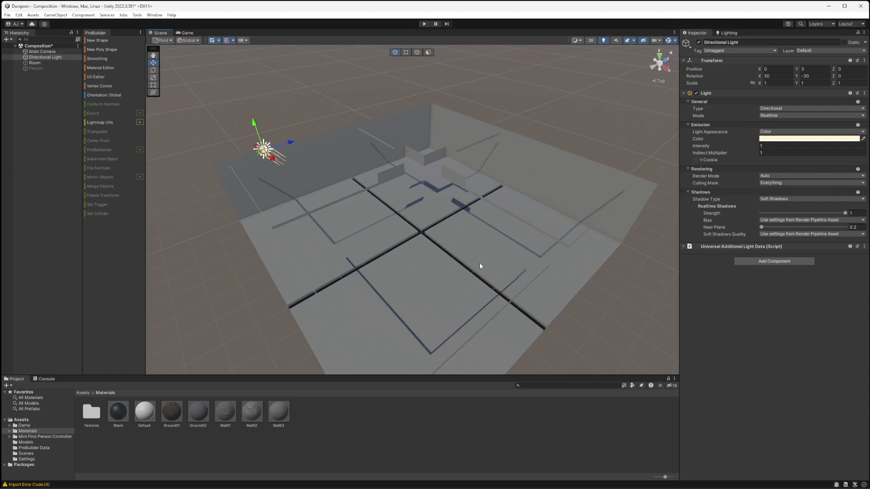
{"action": "left_click", "coordinate": [487, 241]}
{"action": "left_click_drag", "start_coordinate": [428, 270], "coordinate": [399, 194], "text": "alt"}
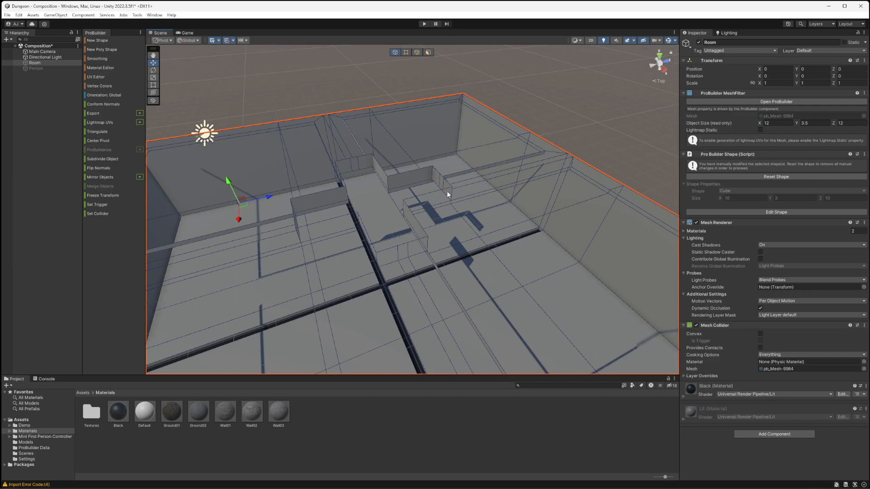
{"action": "scroll", "coordinate": [496, 179], "scroll_direction": "up", "scroll_amount": 6}
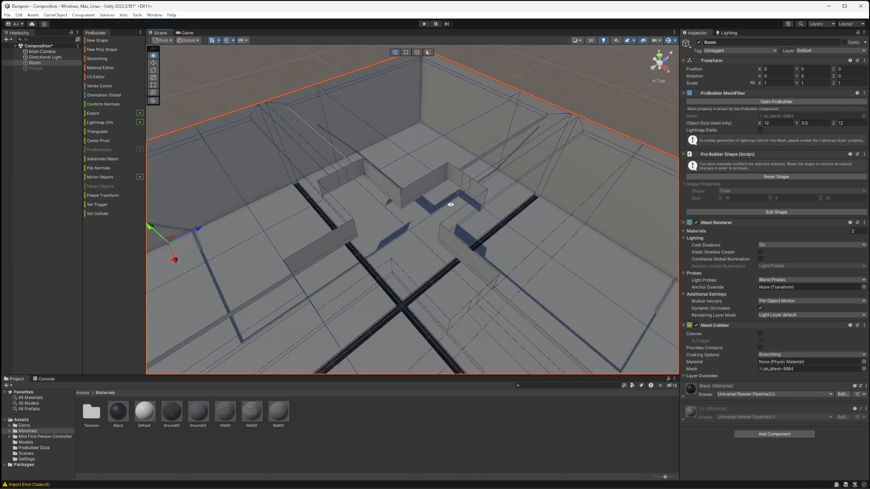
Try to select the rim edges of the cross-shaped ceiling opening one by one.
{"action": "left_click", "coordinate": [416, 53]}
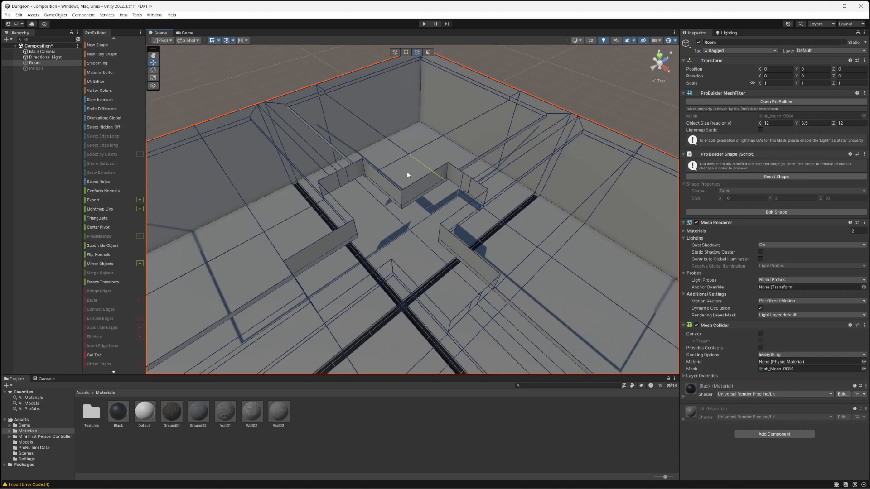
{"action": "left_click", "coordinate": [456, 170], "text": "shift"}
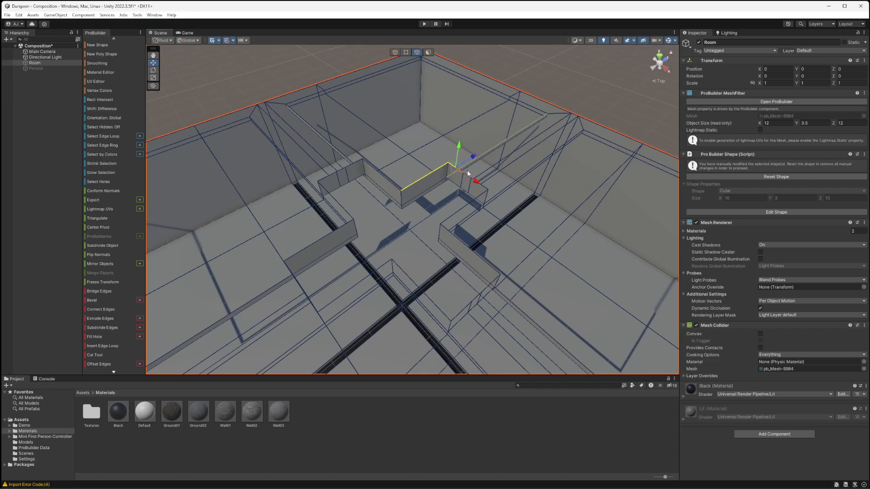
{"action": "left_click", "coordinate": [458, 212]}
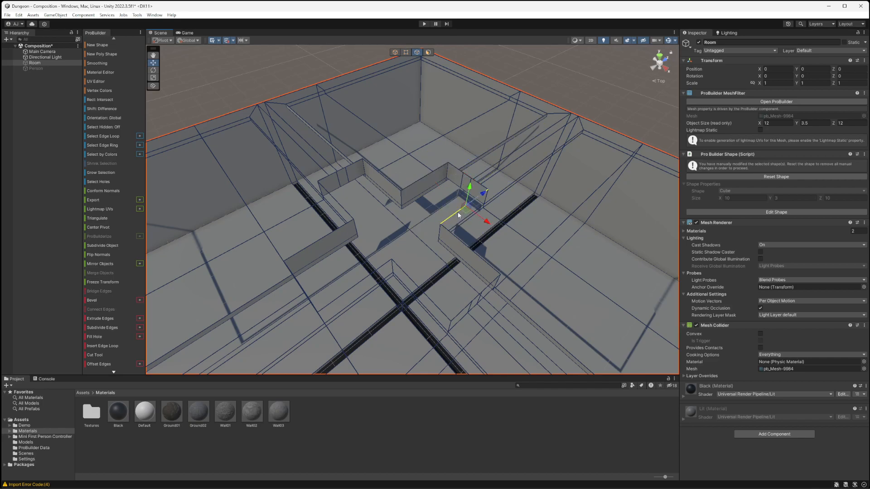
{"action": "left_click", "coordinate": [475, 181], "text": "shift"}
{"action": "left_click", "coordinate": [466, 176], "text": "shift"}
{"action": "left_click", "coordinate": [458, 168], "text": "shift"}
{"action": "key", "text": "ctrl+z"}
{"action": "left_click", "coordinate": [435, 169], "text": "shift"}
{"action": "left_click", "coordinate": [382, 178], "text": "shift"}
{"action": "left_click", "coordinate": [356, 161], "text": "shift"}
{"action": "key", "text": "ctrl+z"}
{"action": "scroll", "coordinate": [362, 174], "scroll_direction": "up", "scroll_amount": 3}
{"action": "middle_click_drag", "start_coordinate": [359, 178], "coordinate": [410, 187]}
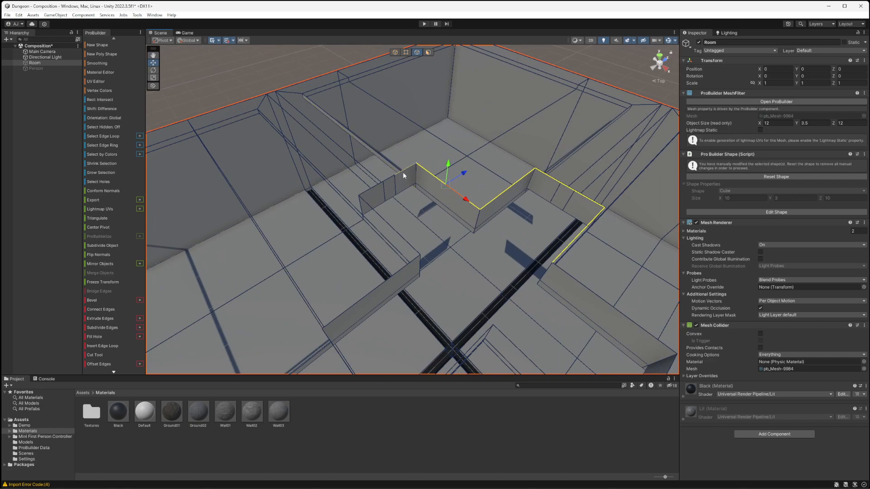
{"action": "left_click", "coordinate": [403, 172], "text": "shift"}
{"action": "left_click", "coordinate": [376, 185], "text": "shift"}
Undo the rim edge selections and the deletion of the cross recess's cap faces.
{"action": "key", "text": "ctrl+z"}
{"action": "key", "text": "ctrl+z"}
{"action": "key", "text": "ctrl+z"}
{"action": "key", "text": "ctrl+z"}
{"action": "key", "text": "ctrl+z"}
{"action": "key", "text": "ctrl+z"}
{"action": "key", "text": "ctrl+z"}
{"action": "key", "text": "ctrl+z"}
{"action": "key", "text": "ctrl+z"}
{"action": "key", "text": "ctrl+z"}
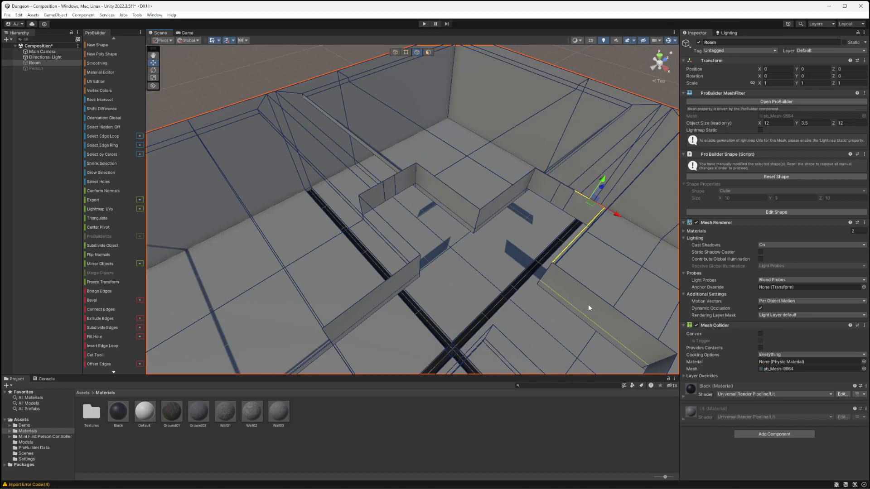
{"action": "key", "text": "ctrl+z"}
{"action": "key", "text": "ctrl+z"}
{"action": "key", "text": "ctrl+z"}
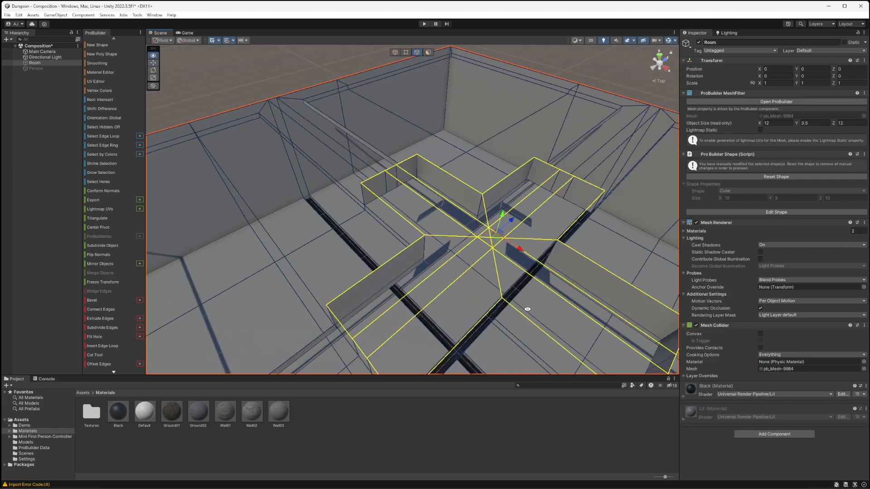
{"action": "left_click_drag", "start_coordinate": [587, 304], "coordinate": [541, 203], "text": "alt"}
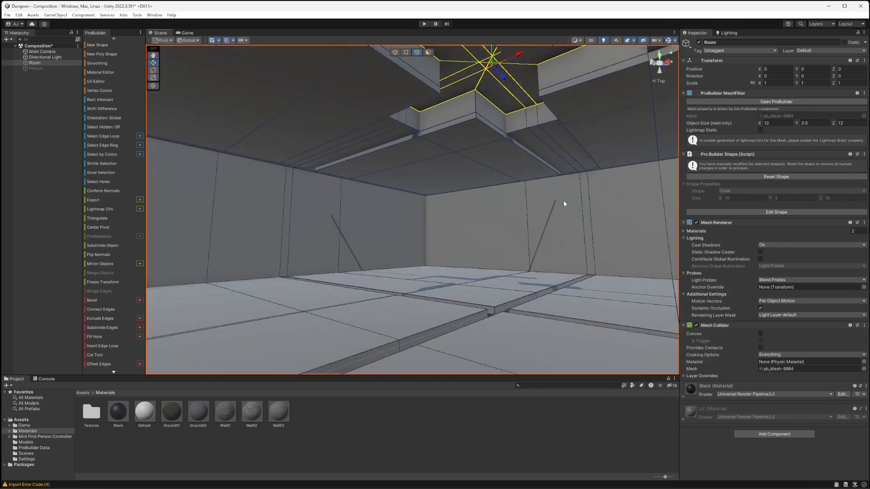
{"action": "key", "text": "ctrl+z"}
{"action": "key", "text": "ctrl+y"}
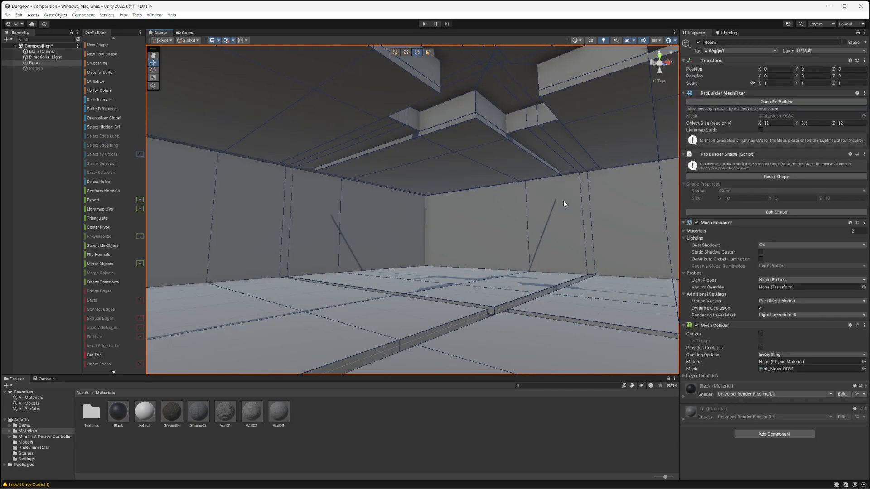
Raise the cross recess's cap faces until the room's height is 3.9, and delete those faces.
{"action": "middle_click_drag", "start_coordinate": [588, 157], "coordinate": [566, 213]}
{"action": "left_click", "coordinate": [428, 54]}
{"action": "left_click_drag", "start_coordinate": [449, 246], "coordinate": [453, 204], "text": "alt"}
{"action": "key", "text": "ctrl+z"}
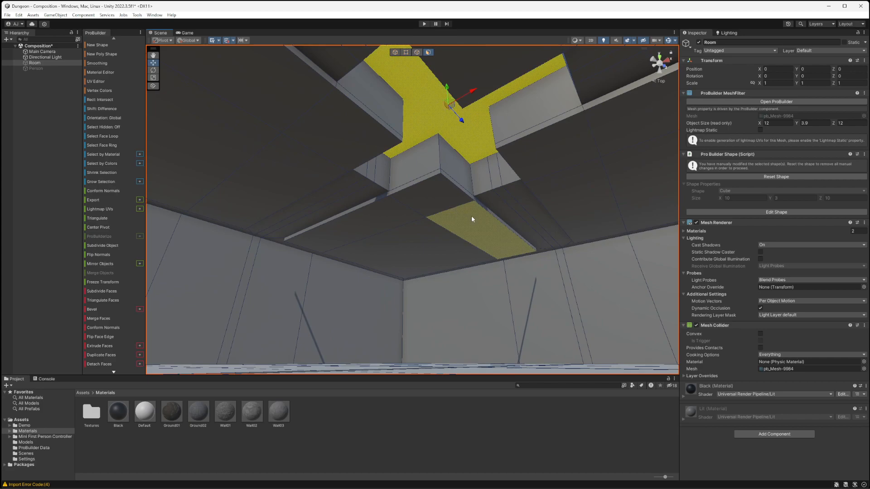
{"action": "key", "text": "BackSpace"}
Select only the top rim edges of the cross shaft, leaving its vertical wall edges out of the selection.
{"action": "left_click_drag", "start_coordinate": [455, 140], "coordinate": [445, 222], "text": "alt"}
{"action": "left_click", "coordinate": [418, 54]}
{"action": "left_click_drag", "start_coordinate": [382, 198], "coordinate": [449, 192], "text": "alt"}
{"action": "left_click_drag", "start_coordinate": [538, 213], "coordinate": [476, 210], "text": "alt"}
{"action": "left_click_drag", "start_coordinate": [205, 101], "coordinate": [560, 177]}
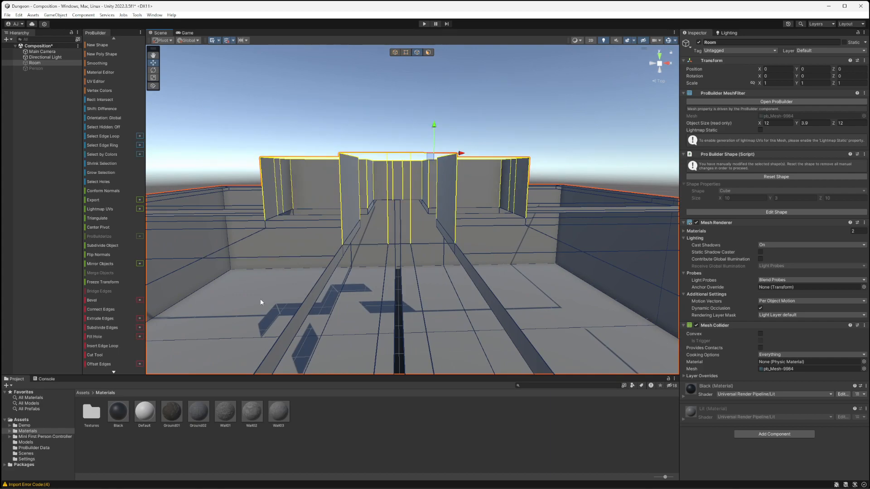
{"action": "left_click_drag", "start_coordinate": [188, 323], "coordinate": [586, 189]}
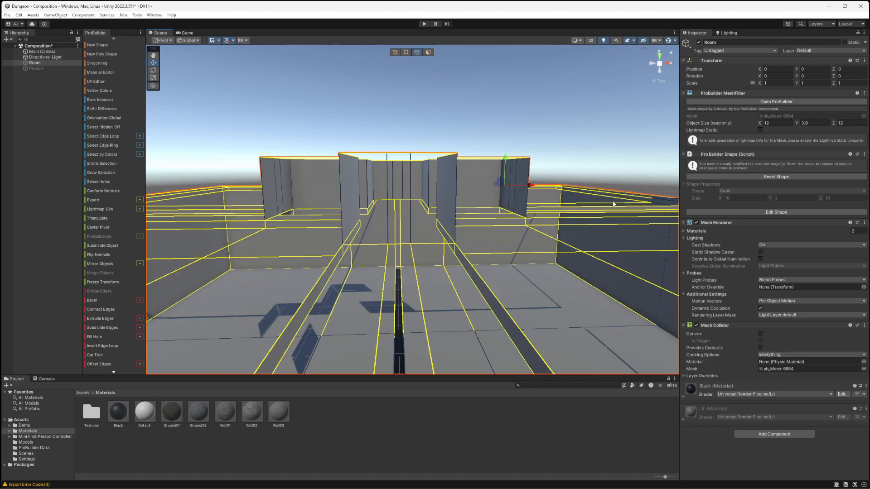
{"action": "key", "text": "ctrl+z"}
{"action": "left_click_drag", "start_coordinate": [243, 171], "coordinate": [573, 174], "text": "shift"}
{"action": "left_click_drag", "start_coordinate": [637, 182], "coordinate": [466, 252], "text": "alt"}
{"action": "scroll", "coordinate": [484, 187], "scroll_direction": "down", "scroll_amount": 2}
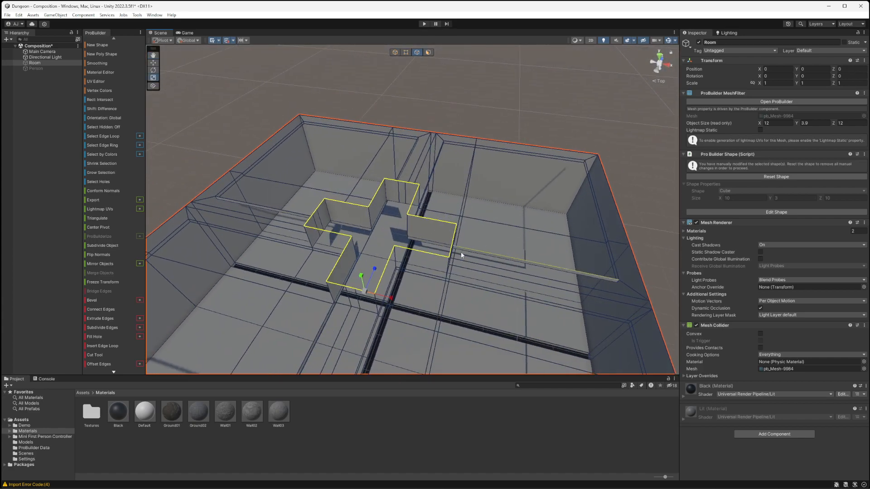
Extrude the rim edges outward by scaling them into a wide horizontal flange, and move its outer edges back to centre on the shaft.
{"action": "left_click_drag", "start_coordinate": [366, 294], "coordinate": [398, 269]}
{"action": "left_click_drag", "start_coordinate": [481, 299], "coordinate": [363, 359], "text": "alt"}
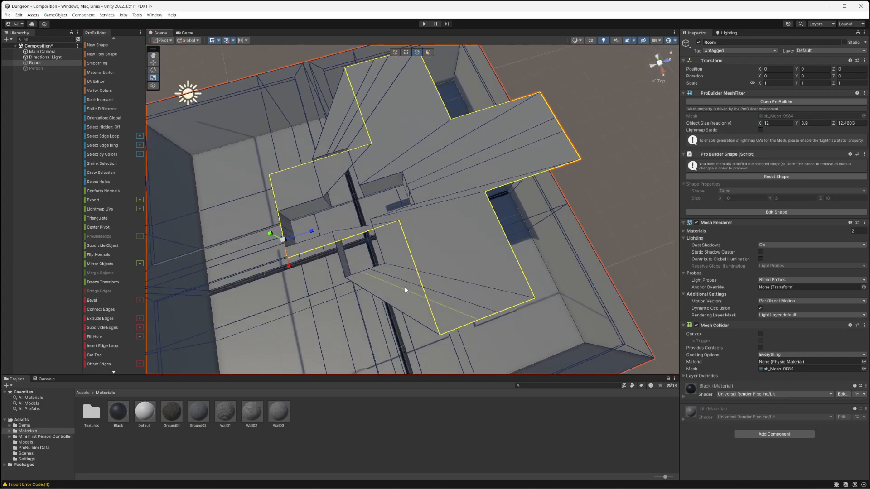
{"action": "left_click_drag", "start_coordinate": [311, 231], "coordinate": [211, 262]}
{"action": "scroll", "coordinate": [322, 291], "scroll_direction": "down", "scroll_amount": 3}
{"action": "left_click_drag", "start_coordinate": [394, 323], "coordinate": [491, 239], "text": "alt"}
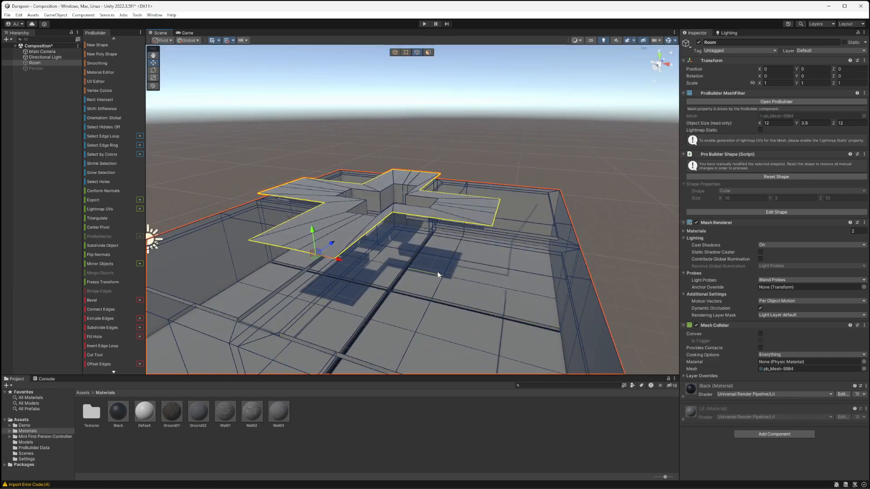
{"action": "scroll", "coordinate": [439, 274], "scroll_direction": "down", "scroll_amount": 3}
{"action": "left_click_drag", "start_coordinate": [384, 277], "coordinate": [501, 294], "text": "alt"}
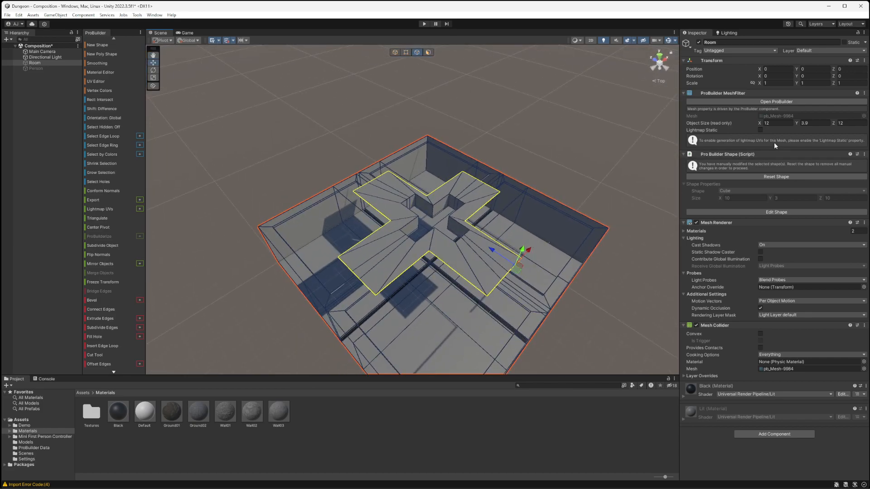
Move the flange's corner vertices outward so the cross-shaped flange becomes a rectangle around the shaft.
{"action": "left_click", "coordinate": [405, 53]}
{"action": "left_click", "coordinate": [430, 249]}
{"action": "left_click_drag", "start_coordinate": [430, 258], "coordinate": [477, 335]}
{"action": "left_click", "coordinate": [417, 257]}
{"action": "left_click", "coordinate": [659, 56]}
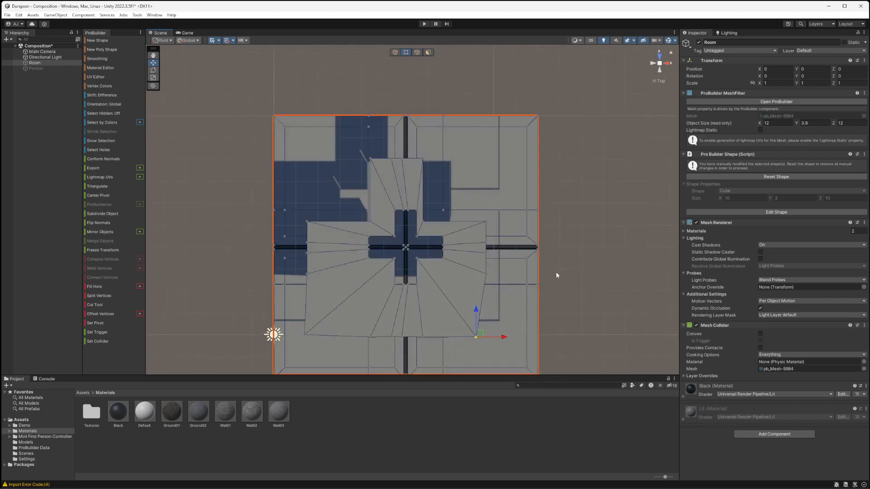
{"action": "left_click_drag", "start_coordinate": [515, 295], "coordinate": [498, 266]}
{"action": "left_click_drag", "start_coordinate": [341, 295], "coordinate": [318, 270]}
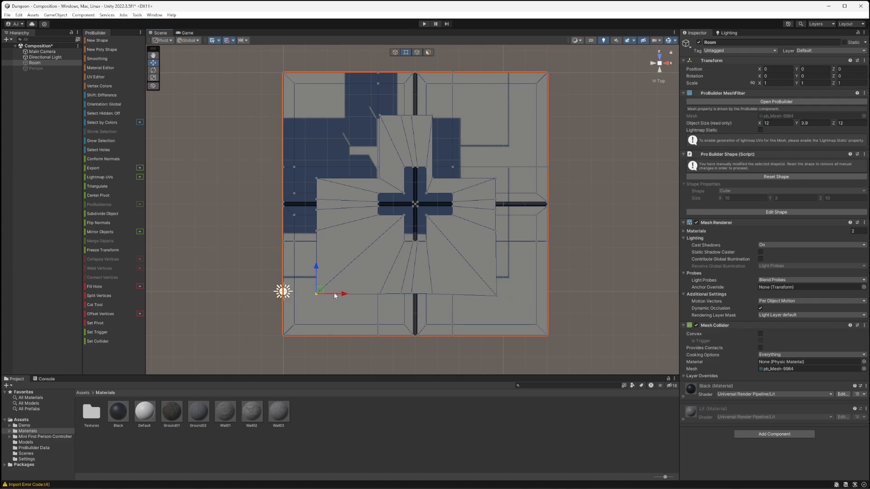
{"action": "left_click_drag", "start_coordinate": [384, 175], "coordinate": [322, 113]}
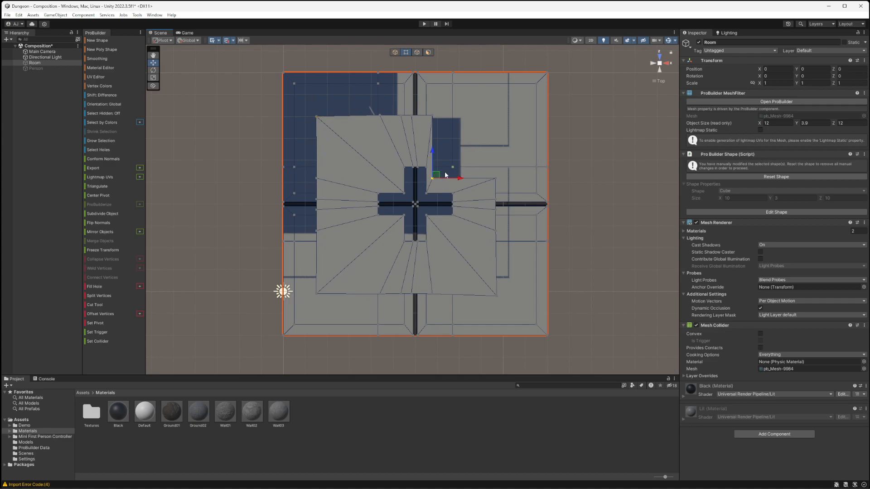
{"action": "left_click_drag", "start_coordinate": [437, 172], "coordinate": [502, 110]}
Move the vertices along the flange's far, right and near edges outward beyond the room's walls.
{"action": "left_click_drag", "start_coordinate": [311, 110], "coordinate": [460, 129]}
{"action": "left_click_drag", "start_coordinate": [498, 93], "coordinate": [505, 369]}
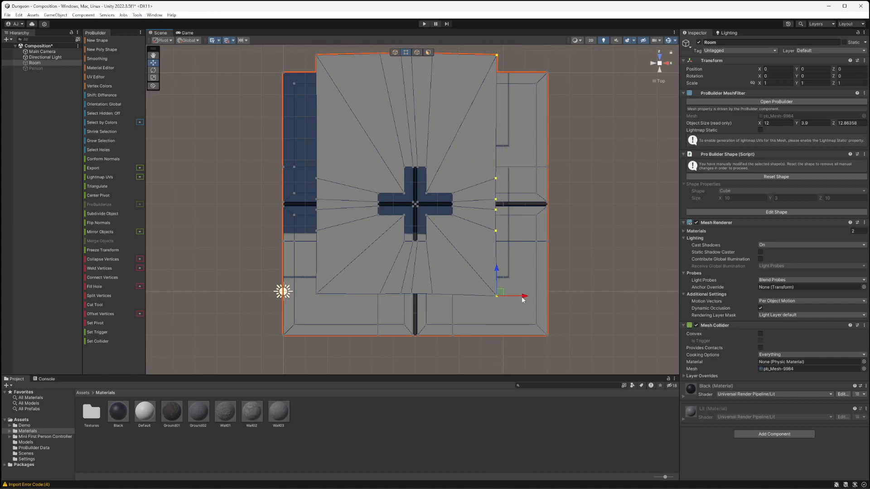
{"action": "left_click_drag", "start_coordinate": [524, 300], "coordinate": [589, 297]}
{"action": "left_click_drag", "start_coordinate": [315, 293], "coordinate": [581, 304]}
{"action": "left_click_drag", "start_coordinate": [412, 269], "coordinate": [413, 346]}
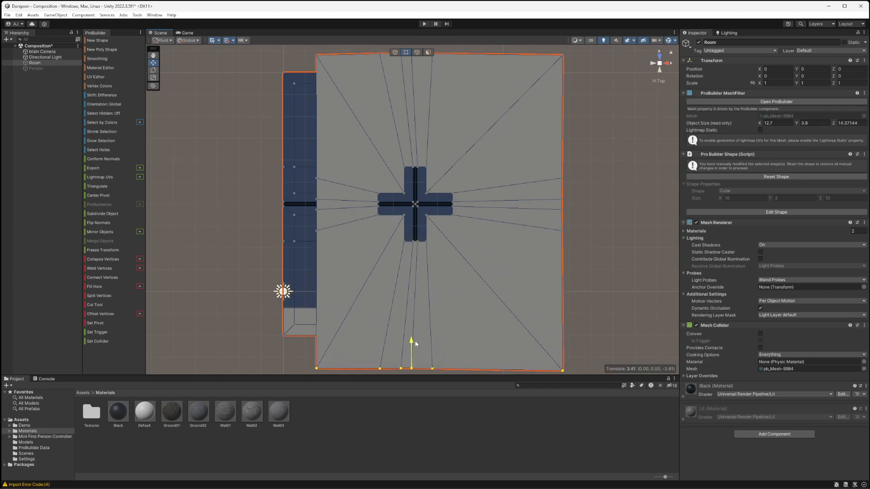
Move the flange's left and right edge vertices outward until the object measures 15.5 in X.
{"action": "scroll", "coordinate": [380, 161], "scroll_direction": "down", "scroll_amount": 1}
{"action": "left_click_drag", "start_coordinate": [308, 64], "coordinate": [369, 254]}
{"action": "left_click_drag", "start_coordinate": [327, 93], "coordinate": [330, 369]}
{"action": "left_click_drag", "start_coordinate": [359, 343], "coordinate": [290, 343]}
{"action": "left_click_drag", "start_coordinate": [560, 58], "coordinate": [521, 366]}
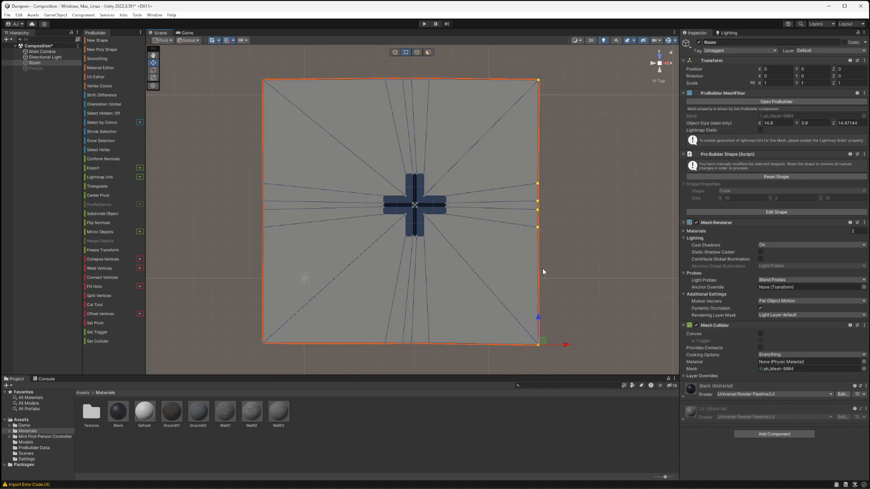
{"action": "left_click_drag", "start_coordinate": [568, 347], "coordinate": [610, 330]}
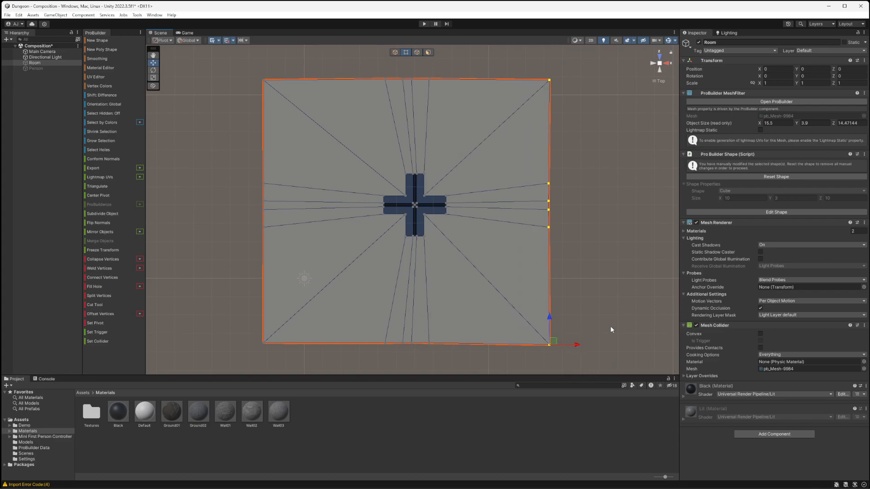
Select the flange's outer border edges segment by segment, starting on the right side and continuing around the near and left sides.
{"action": "left_click", "coordinate": [657, 81]}
{"action": "left_click_drag", "start_coordinate": [617, 223], "coordinate": [606, 98], "text": "alt"}
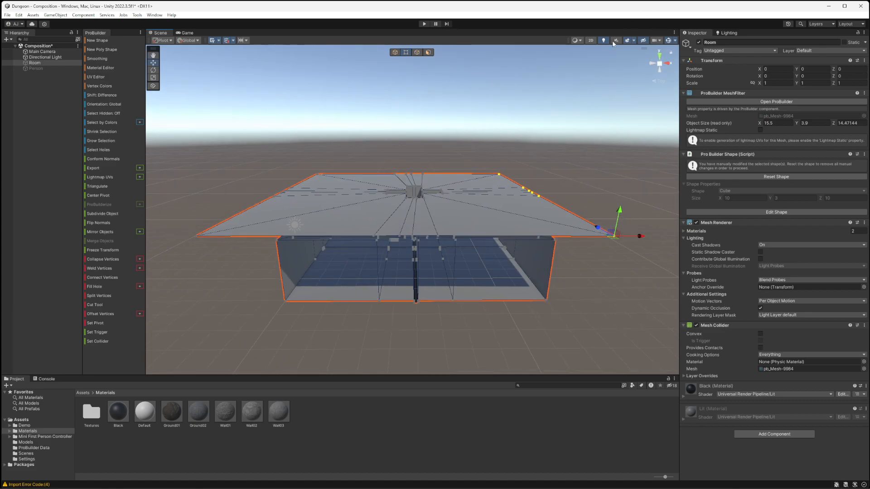
{"action": "left_click", "coordinate": [417, 53]}
{"action": "left_click", "coordinate": [503, 236]}
{"action": "left_click_drag", "start_coordinate": [519, 275], "coordinate": [639, 358], "text": "alt"}
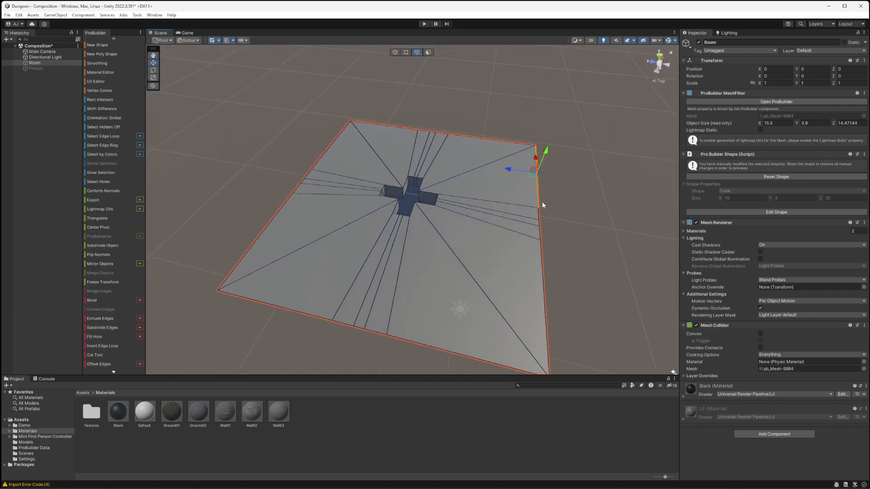
{"action": "left_click", "coordinate": [540, 214], "text": "shift"}
{"action": "left_click", "coordinate": [540, 224], "text": "shift"}
{"action": "left_click", "coordinate": [539, 234], "text": "shift"}
{"action": "left_click", "coordinate": [543, 264], "text": "shift"}
{"action": "middle_click_drag", "start_coordinate": [542, 317], "coordinate": [568, 243]}
{"action": "left_click", "coordinate": [504, 260], "text": "shift"}
{"action": "left_click", "coordinate": [385, 234], "text": "shift"}
{"action": "left_click", "coordinate": [334, 228], "text": "shift"}
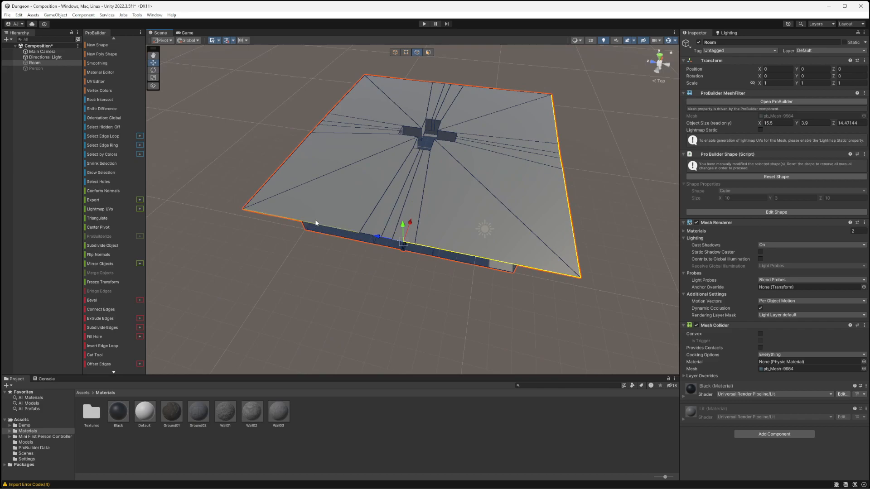
{"action": "left_click", "coordinate": [368, 232], "text": "shift"}
{"action": "left_click", "coordinate": [261, 188], "text": "shift"}
{"action": "left_click", "coordinate": [318, 128], "text": "shift"}
Add the flange's remaining outer border edges to the selection to complete the loop.
{"action": "left_click_drag", "start_coordinate": [582, 186], "coordinate": [404, 197], "text": "alt"}
{"action": "middle_click_drag", "start_coordinate": [590, 263], "coordinate": [522, 295]}
{"action": "scroll", "coordinate": [482, 173], "scroll_direction": "up", "scroll_amount": 2}
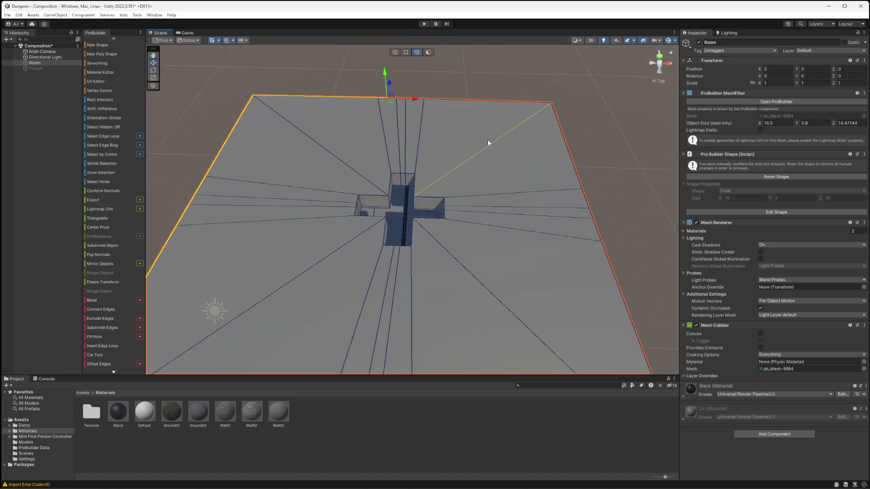
{"action": "middle_click_drag", "start_coordinate": [487, 139], "coordinate": [484, 181]}
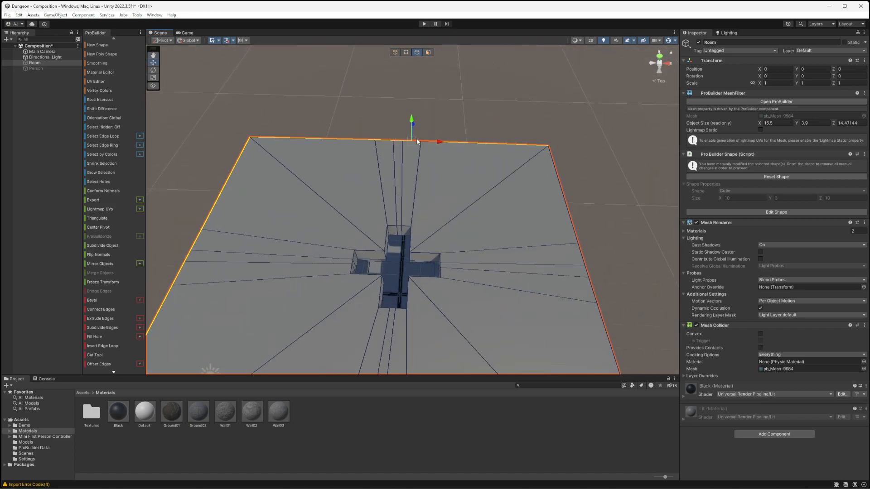
{"action": "left_click", "coordinate": [561, 182], "text": "shift"}
{"action": "left_click", "coordinate": [584, 257], "text": "shift"}
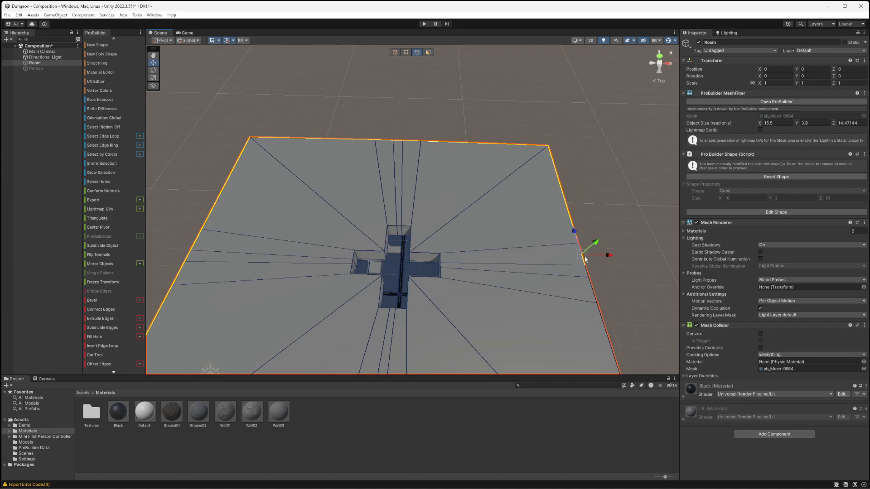
{"action": "left_click", "coordinate": [586, 270], "text": "shift"}
{"action": "left_click", "coordinate": [592, 289], "text": "shift"}
{"action": "scroll", "coordinate": [601, 291], "scroll_direction": "down", "scroll_amount": 2}
{"action": "middle_click_drag", "start_coordinate": [587, 323], "coordinate": [580, 250]}
{"action": "left_click", "coordinate": [565, 238], "text": "shift"}
Extrude the selected border edges downward into an outer shell until the object is 6.3 high, and return to object selection.
{"action": "scroll", "coordinate": [562, 245], "scroll_direction": "down", "scroll_amount": 3}
{"action": "left_click_drag", "start_coordinate": [533, 266], "coordinate": [541, 187], "text": "alt"}
{"action": "left_click_drag", "start_coordinate": [539, 155], "coordinate": [528, 254], "text": "shift"}
{"action": "scroll", "coordinate": [545, 216], "scroll_direction": "up", "scroll_amount": 6}
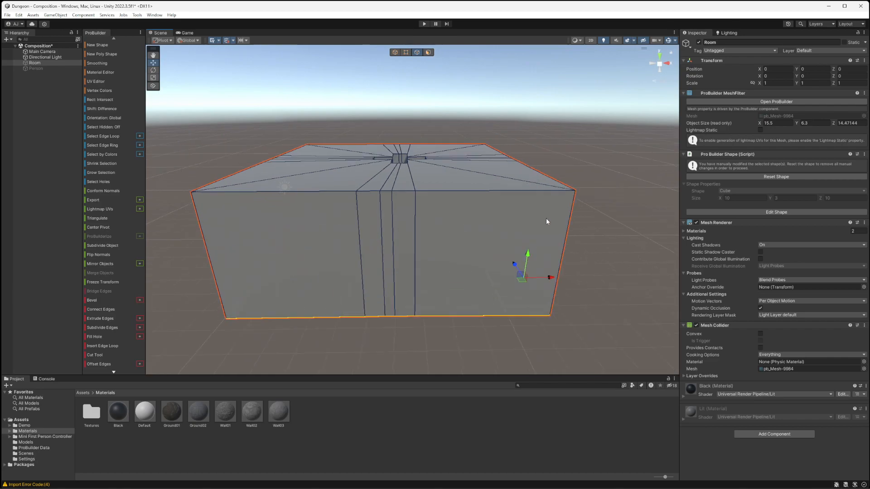
{"action": "scroll", "coordinate": [534, 215], "scroll_direction": "up", "scroll_amount": 10}
{"action": "left_click_drag", "start_coordinate": [536, 219], "coordinate": [567, 204], "text": "alt"}
{"action": "left_click", "coordinate": [658, 81]}
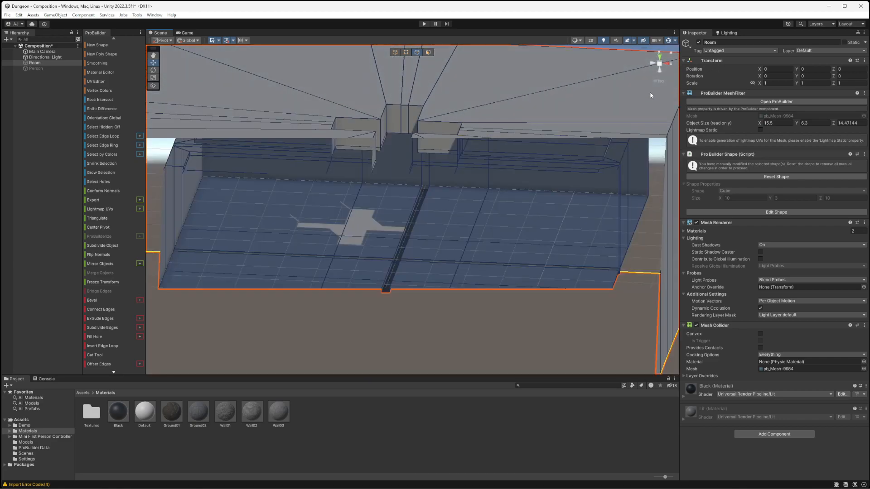
{"action": "left_click", "coordinate": [659, 82]}
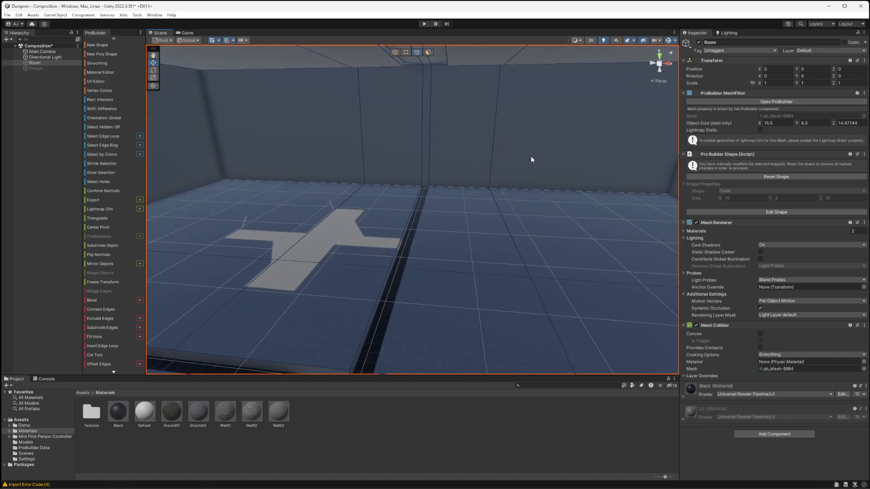
{"action": "left_click", "coordinate": [396, 53]}
Rotate the directional light to X 93.5 and Y -30.61 so it shines down through the cross shaft onto the floor.
{"action": "right_click_drag", "start_coordinate": [447, 206], "coordinate": [430, 186]}
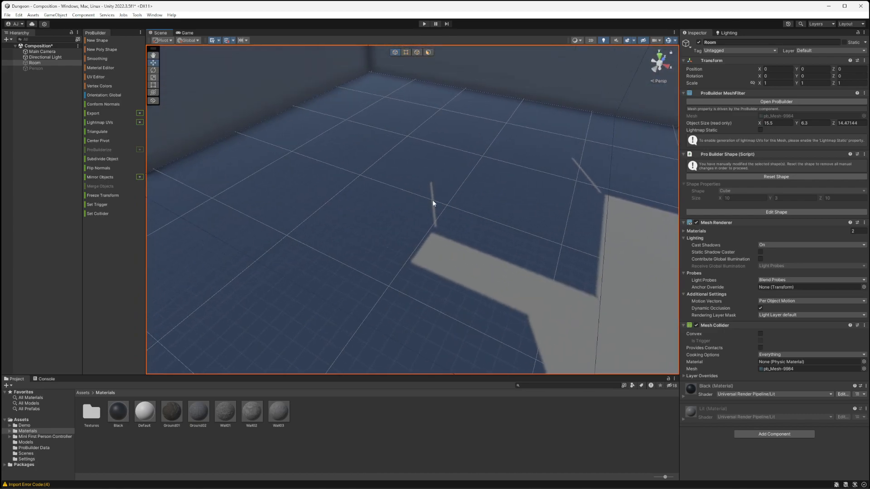
{"action": "left_click", "coordinate": [53, 56]}
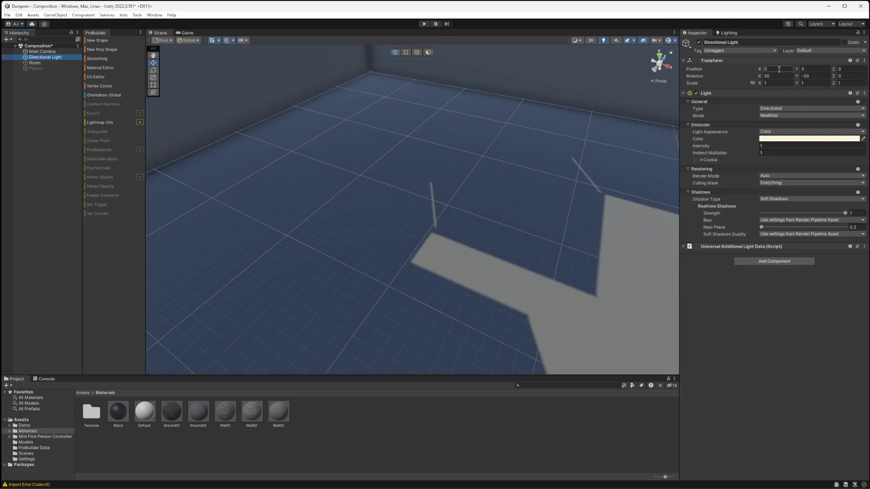
{"action": "mouse_move", "coordinate": [798, 78]}
{"action": "left_mouse_down"}
{"action": "mouse_move", "coordinate": [758, 77]}
{"action": "mouse_move", "coordinate": [795, 75]}
{"action": "left_mouse_up"}
{"action": "right_click_drag", "start_coordinate": [545, 197], "coordinate": [26, 41]}
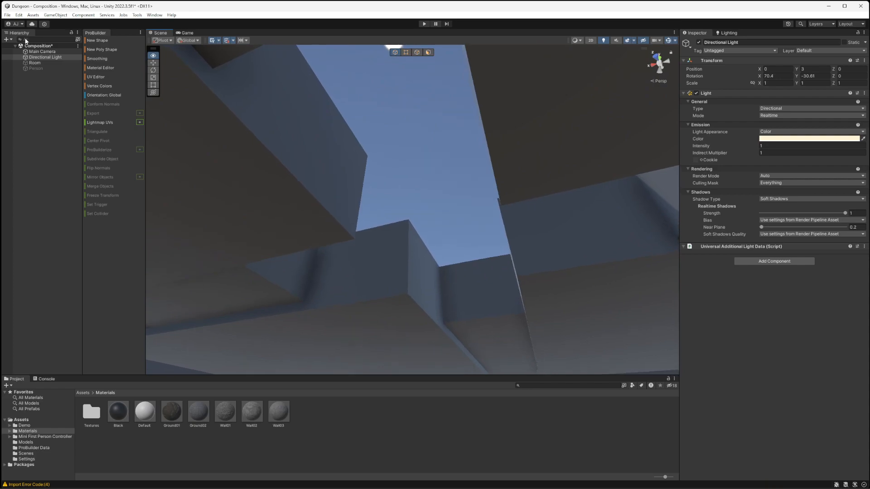
{"action": "right_click_drag", "start_coordinate": [331, 172], "coordinate": [566, 321]}
{"action": "left_click_drag", "start_coordinate": [761, 80], "coordinate": [790, 80]}
{"action": "right_click_drag", "start_coordinate": [534, 224], "coordinate": [340, 202]}
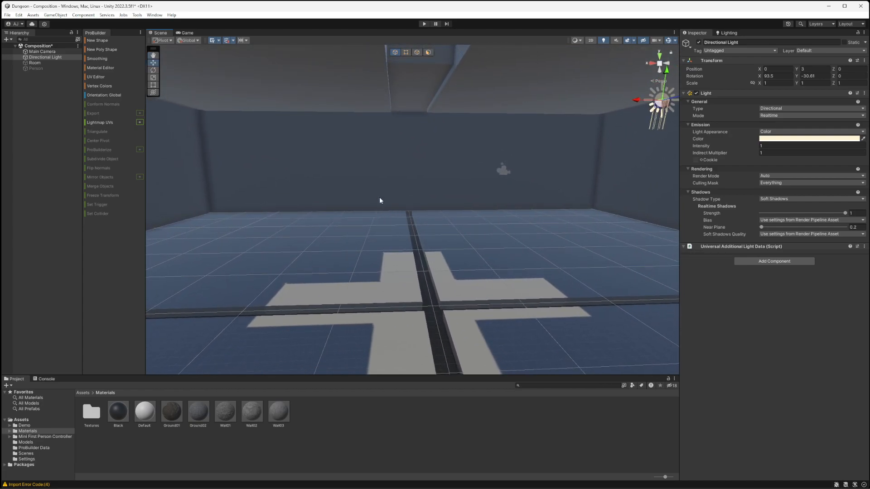
{"action": "left_click", "coordinate": [146, 205]}
{"action": "right_click_drag", "start_coordinate": [146, 205], "coordinate": [493, 228]}
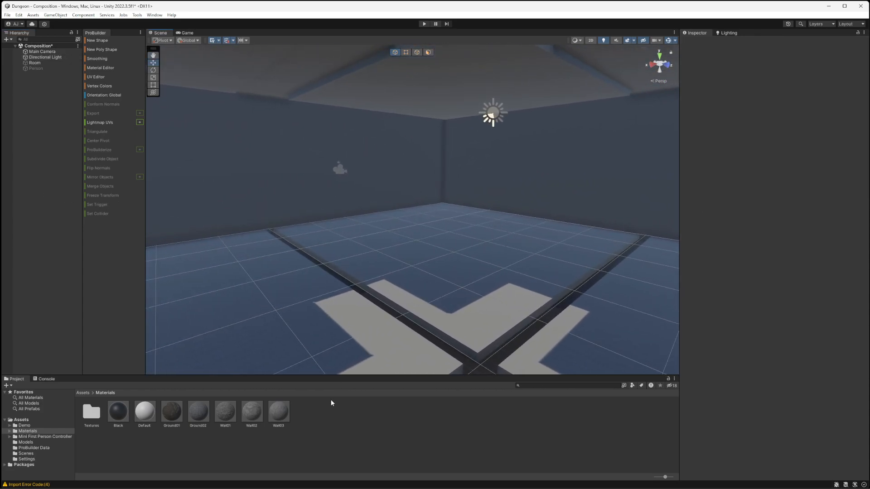
Duplicate the Black material and rename the copy Blue.
{"action": "right_click", "coordinate": [346, 417]}
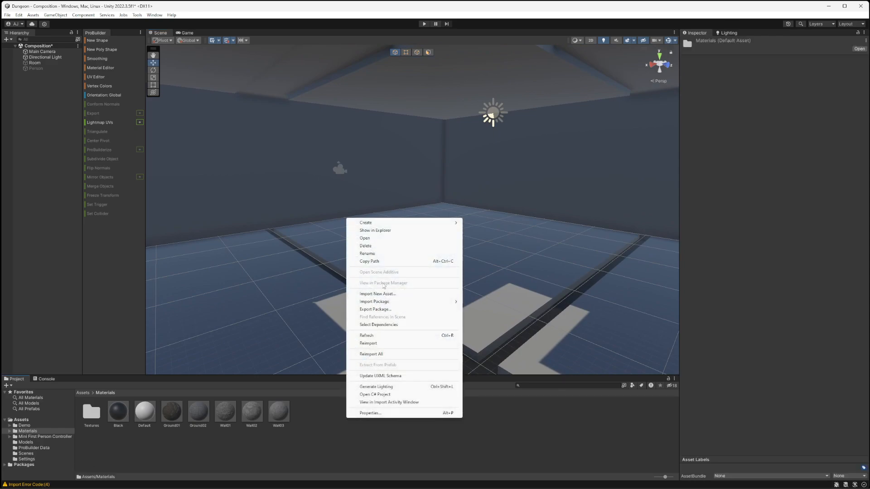
{"action": "mouse_move", "coordinate": [400, 222]}
{"action": "left_click", "coordinate": [121, 412]}
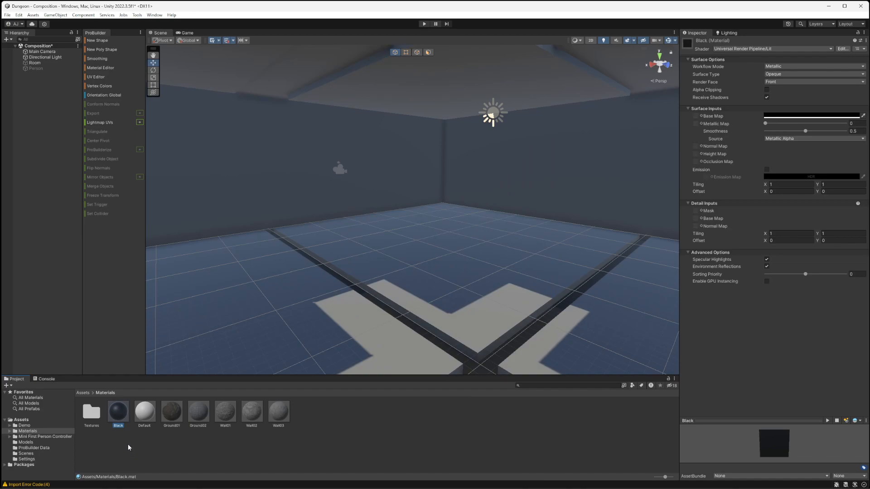
{"action": "key", "text": "ctrl+d"}
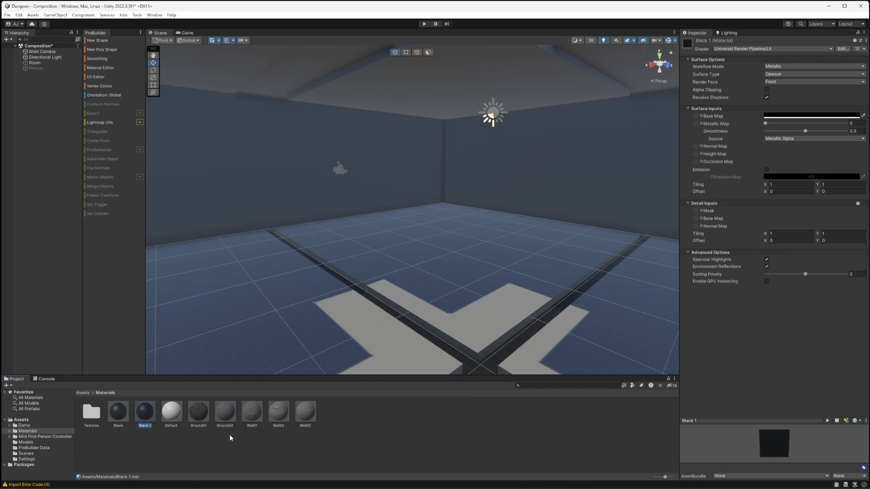
{"action": "right_click", "coordinate": [148, 424]}
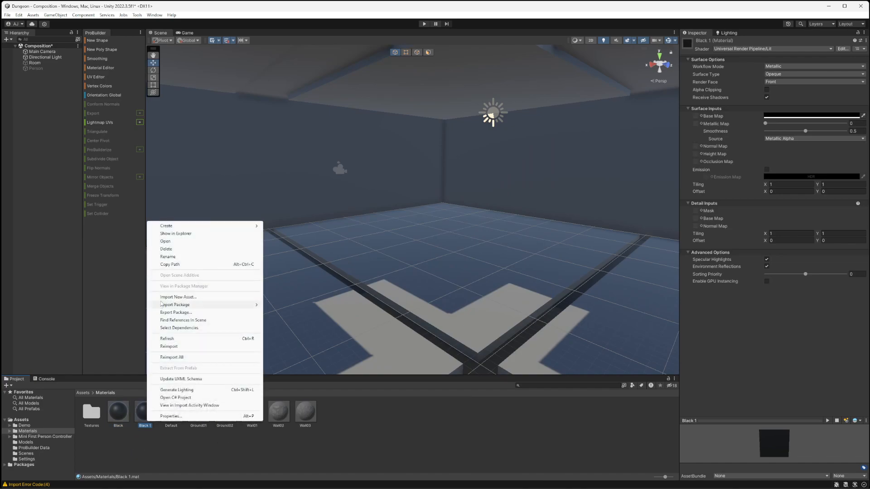
{"action": "left_click", "coordinate": [176, 257]}
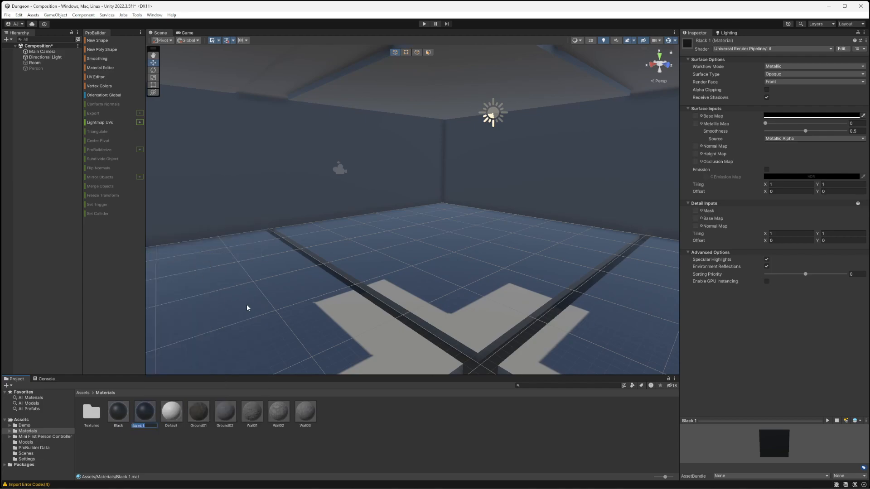
{"action": "type", "text": "B"}
{"action": "key", "text": "Return"}
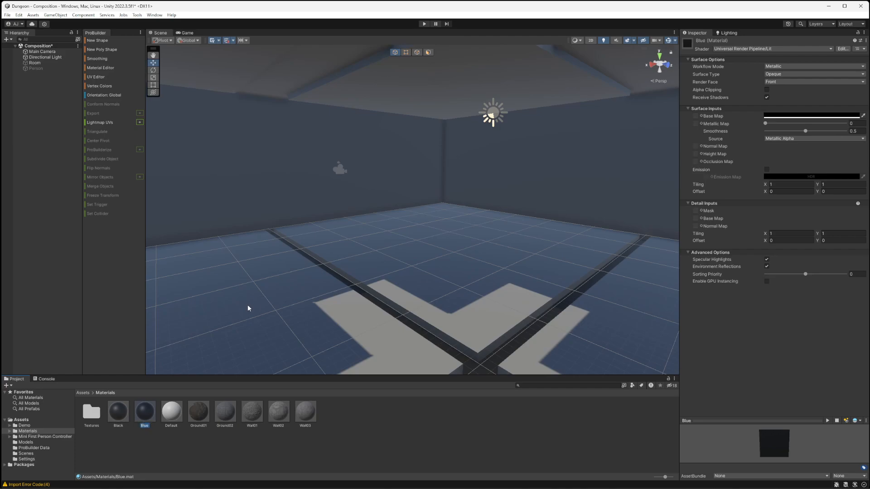
Set the Blue material's base map colour to 5E99B0.
{"action": "left_click", "coordinate": [793, 117]}
{"action": "left_click", "coordinate": [795, 178]}
{"action": "left_click", "coordinate": [824, 161]}
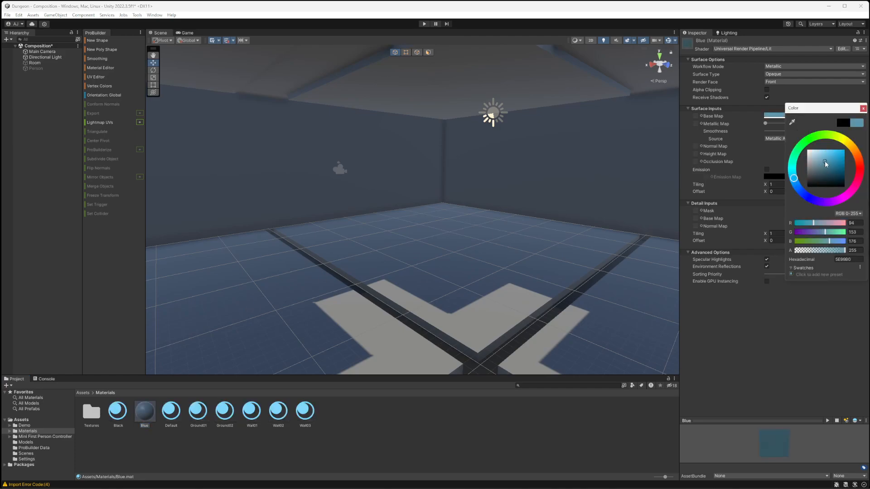
{"action": "left_click", "coordinate": [864, 109]}
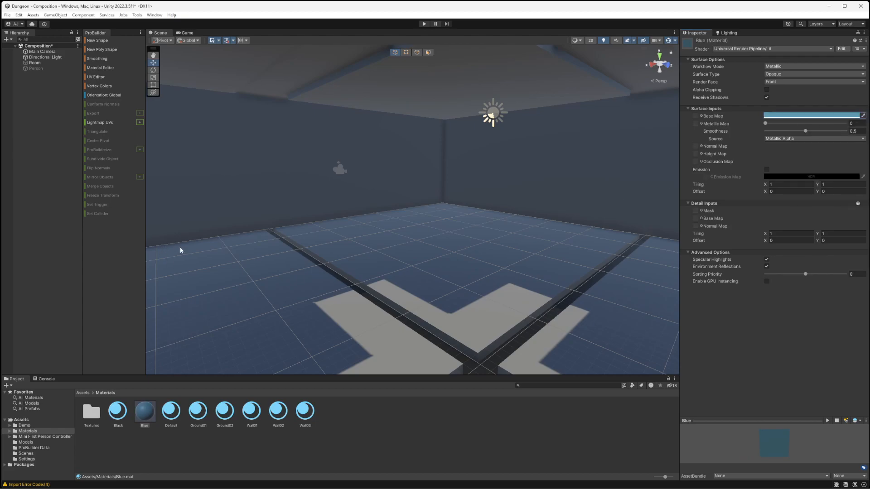
Duplicate the Blue material and rename the copy Brown.
{"action": "left_click", "coordinate": [146, 408]}
{"action": "key", "text": "ctrl+d"}
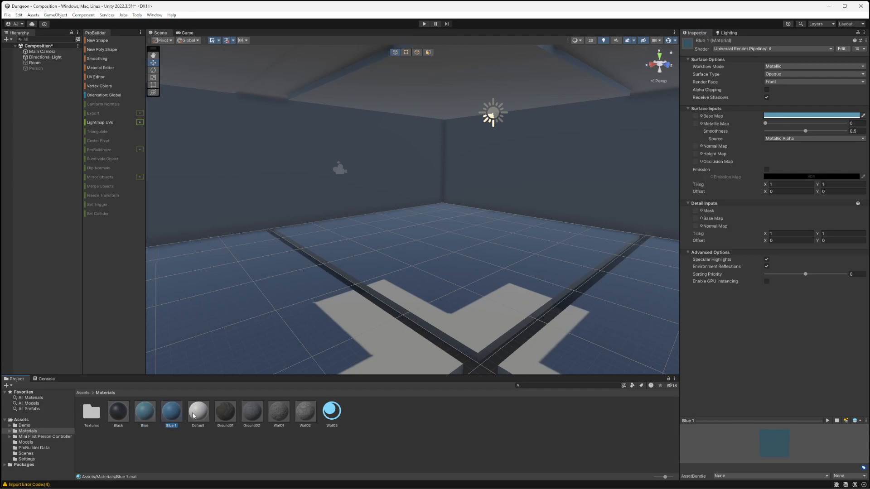
{"action": "right_click", "coordinate": [173, 409]}
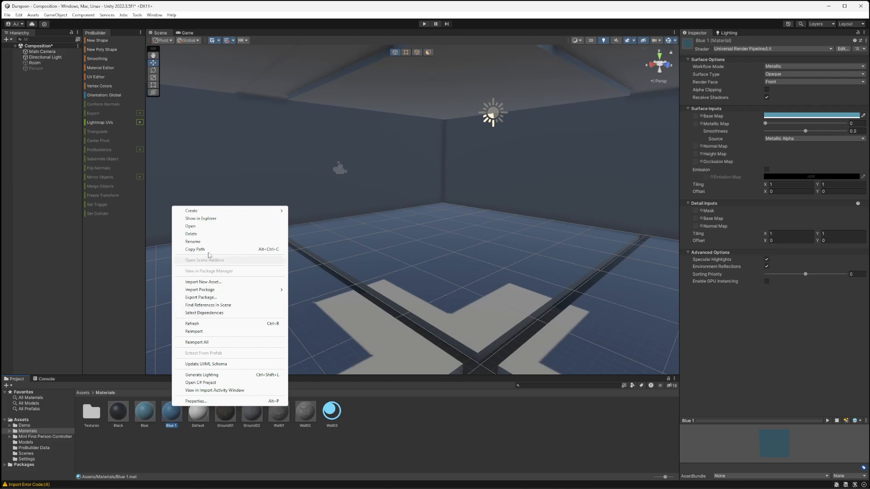
{"action": "left_click", "coordinate": [192, 242]}
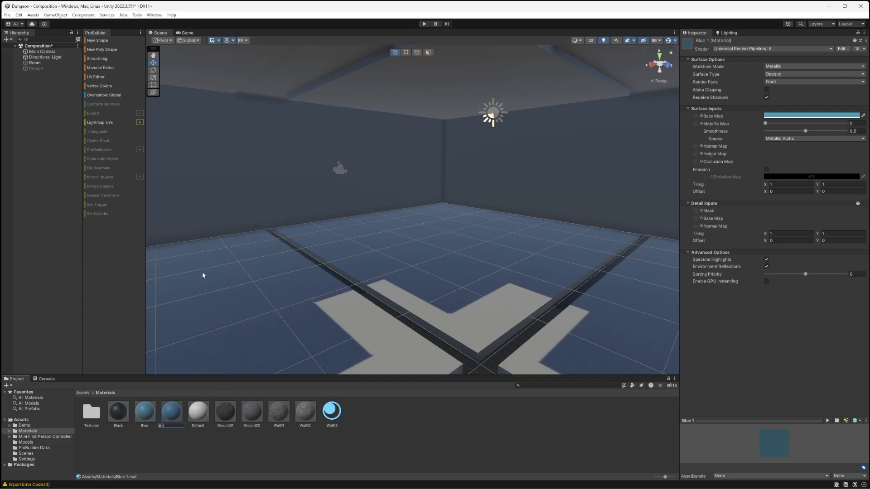
{"action": "key", "text": "Return"}
Set the Brown material's base map colour to 764626.
{"action": "left_click", "coordinate": [789, 115]}
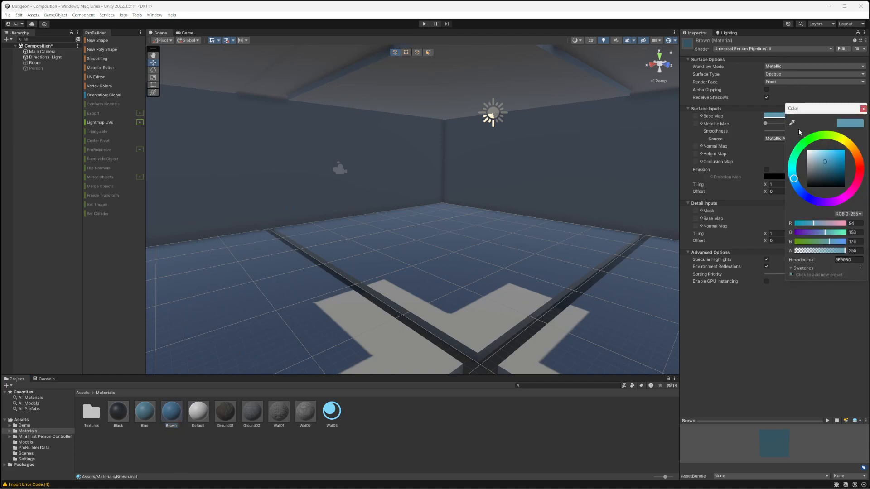
{"action": "left_click_drag", "start_coordinate": [861, 166], "coordinate": [857, 155]}
{"action": "left_click", "coordinate": [833, 170]}
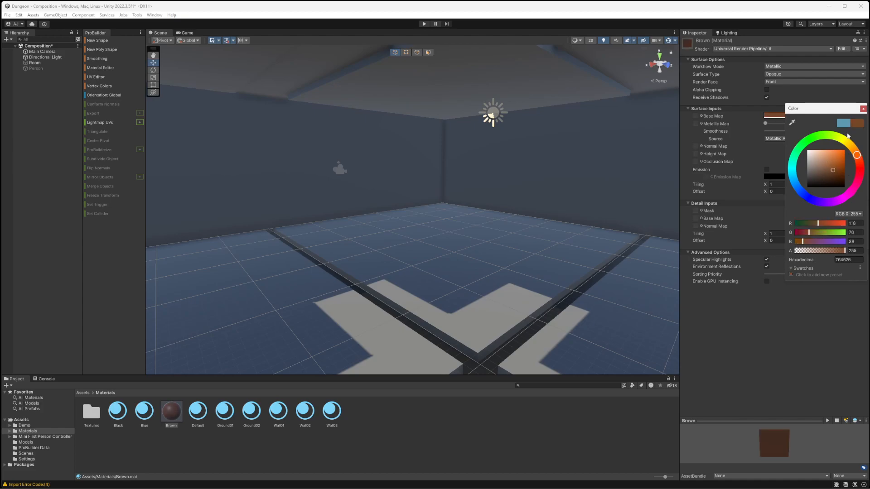
{"action": "left_click", "coordinate": [863, 109]}
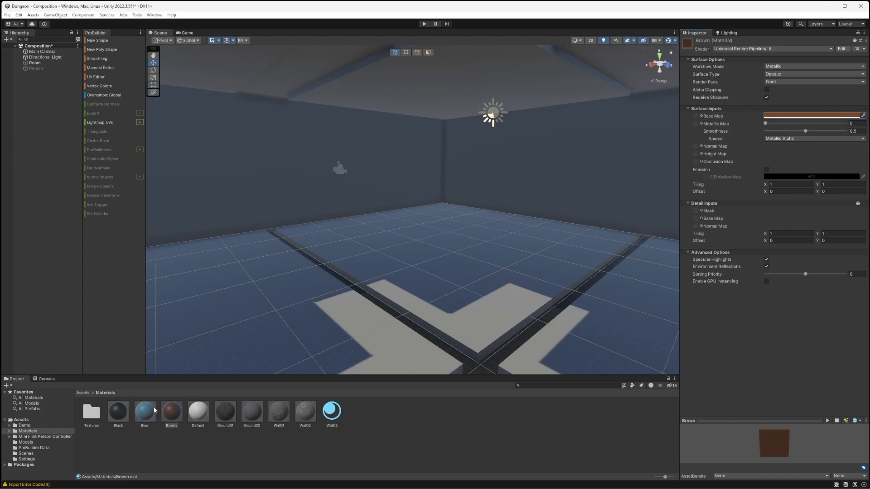
Set the Blue material's metallic value to 1 and its smoothness to about 0.65.
{"action": "left_click", "coordinate": [136, 409]}
{"action": "left_click_drag", "start_coordinate": [807, 132], "coordinate": [843, 132]}
{"action": "left_click_drag", "start_coordinate": [765, 124], "coordinate": [844, 123]}
{"action": "left_click", "coordinate": [843, 131]}
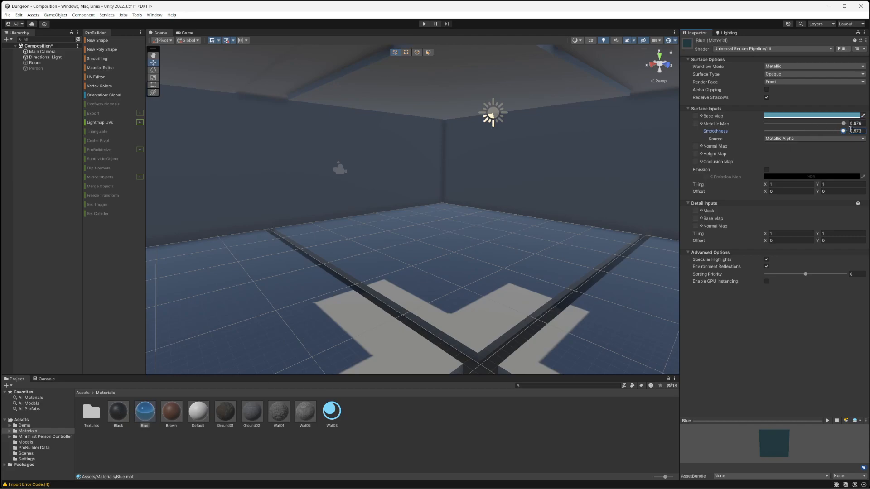
{"action": "left_click_drag", "start_coordinate": [842, 132], "coordinate": [860, 127]}
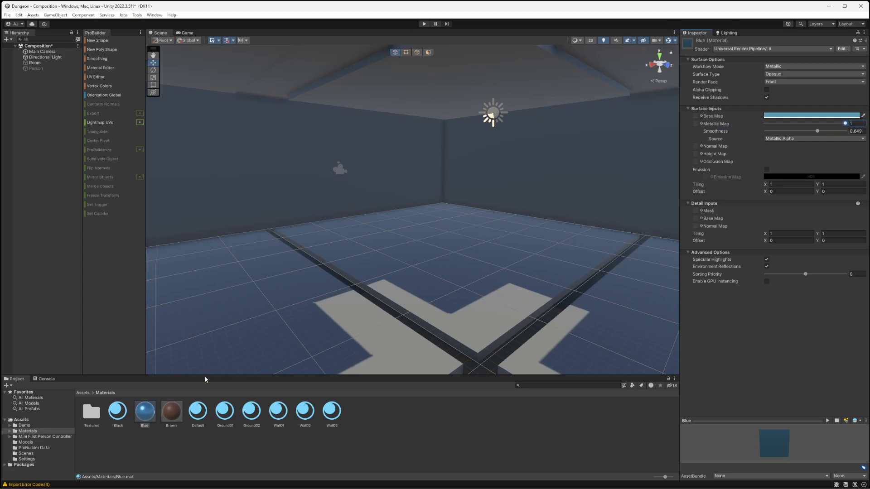
Set the Black material's smoothness to 0.
{"action": "left_click", "coordinate": [117, 413]}
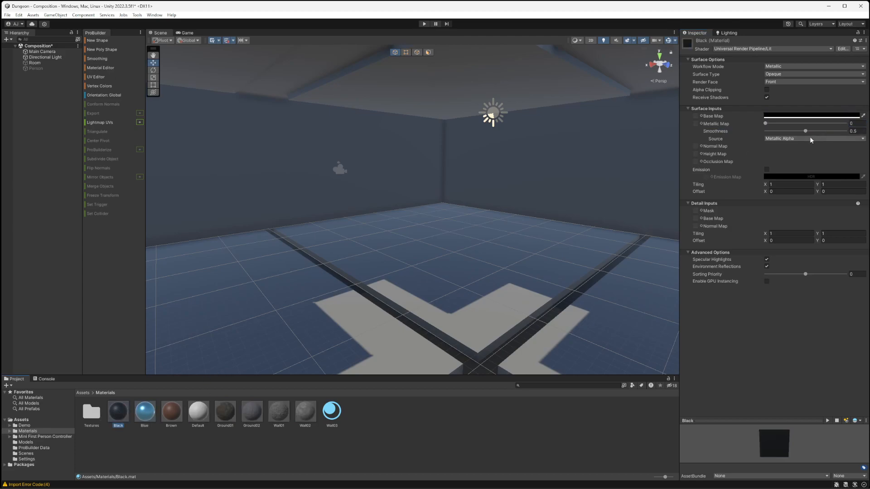
{"action": "left_click_drag", "start_coordinate": [806, 132], "coordinate": [717, 132]}
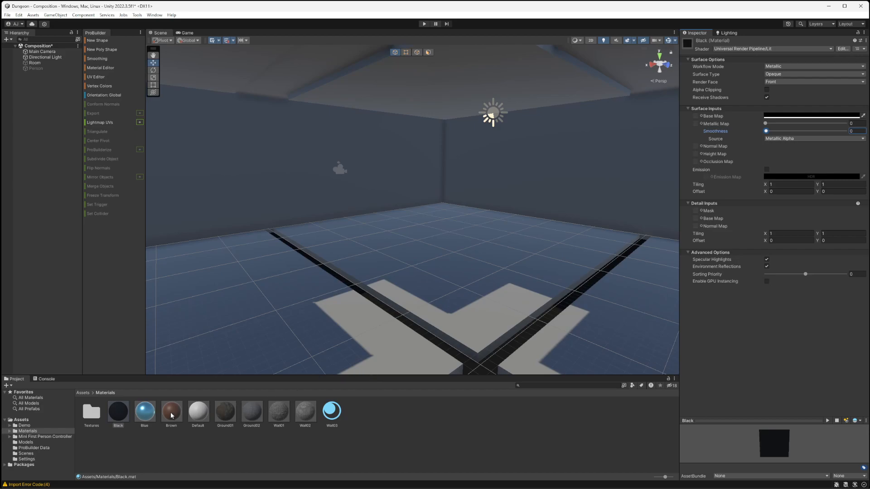
Open the ProBuilder Material Editor and add the Brown and Blue materials to palette slots 3 and 4.
{"action": "right_click_drag", "start_coordinate": [458, 236], "coordinate": [436, 258]}
{"action": "left_click", "coordinate": [106, 69]}
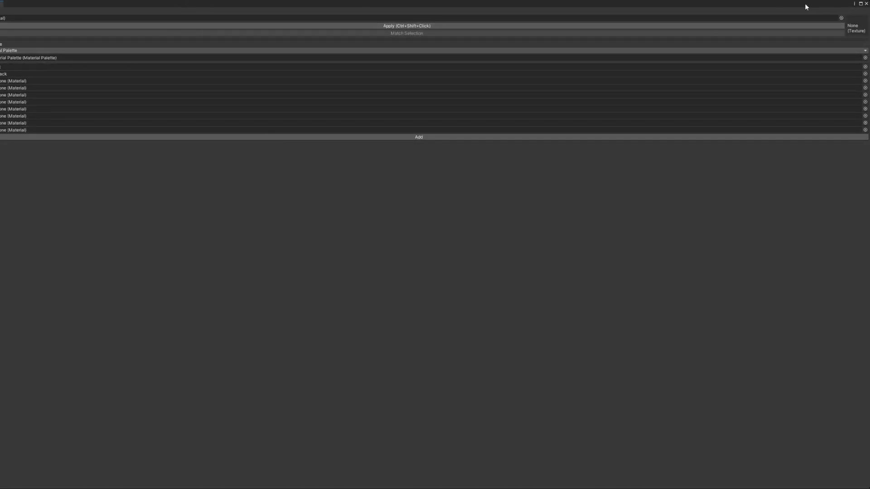
{"action": "left_click_drag", "start_coordinate": [806, 7], "coordinate": [809, 48]}
{"action": "left_click_drag", "start_coordinate": [857, 67], "coordinate": [138, 93]}
{"action": "left_click_drag", "start_coordinate": [91, 57], "coordinate": [511, 115]}
{"action": "left_click_drag", "start_coordinate": [169, 413], "coordinate": [420, 200]}
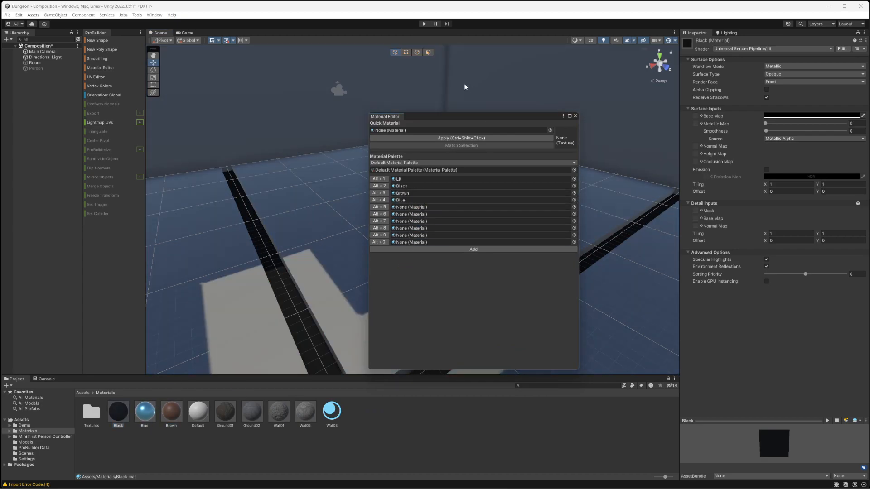
Select all four faces of the first floor quadrant of the Room in face mode and apply the Brown material.
{"action": "left_click_drag", "start_coordinate": [451, 120], "coordinate": [719, 159]}
{"action": "left_click", "coordinate": [397, 260]}
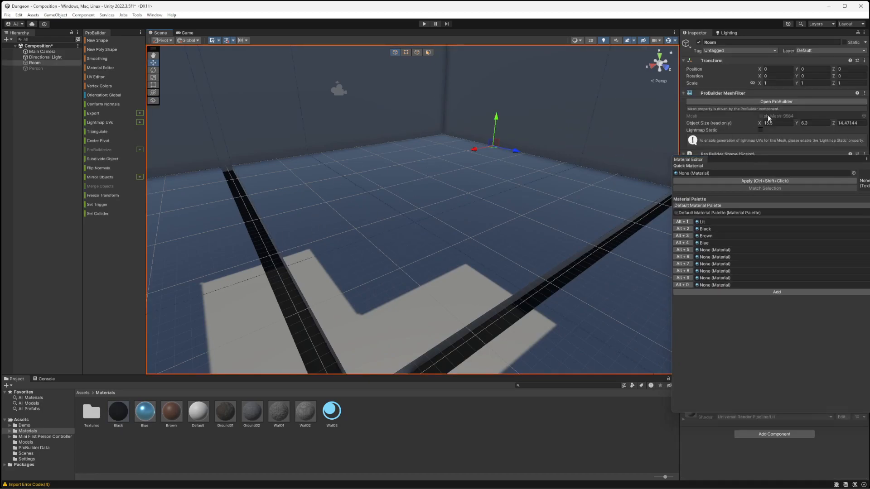
{"action": "left_click", "coordinate": [428, 52]}
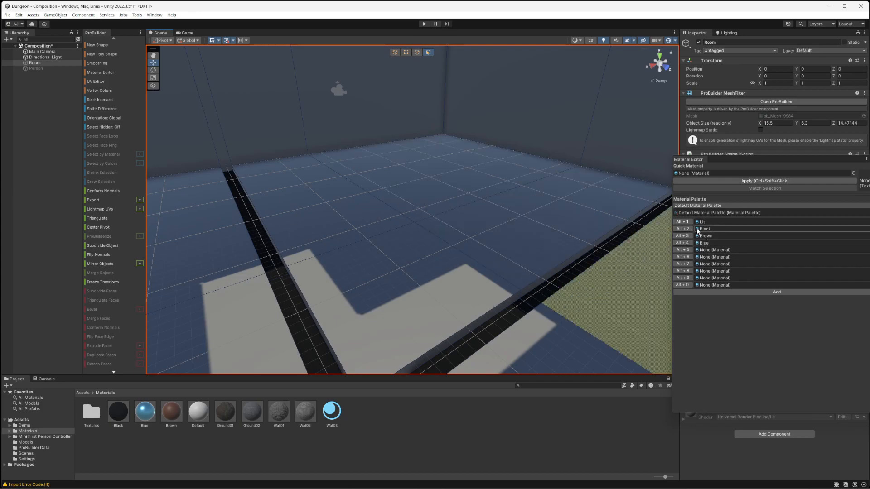
{"action": "left_click", "coordinate": [441, 190]}
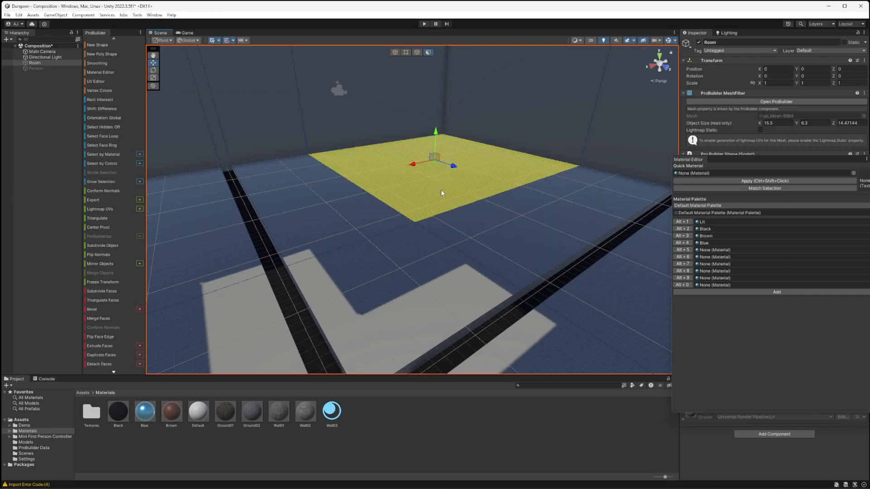
{"action": "left_click", "coordinate": [445, 257], "text": "shift"}
{"action": "left_click", "coordinate": [333, 205], "text": "shift"}
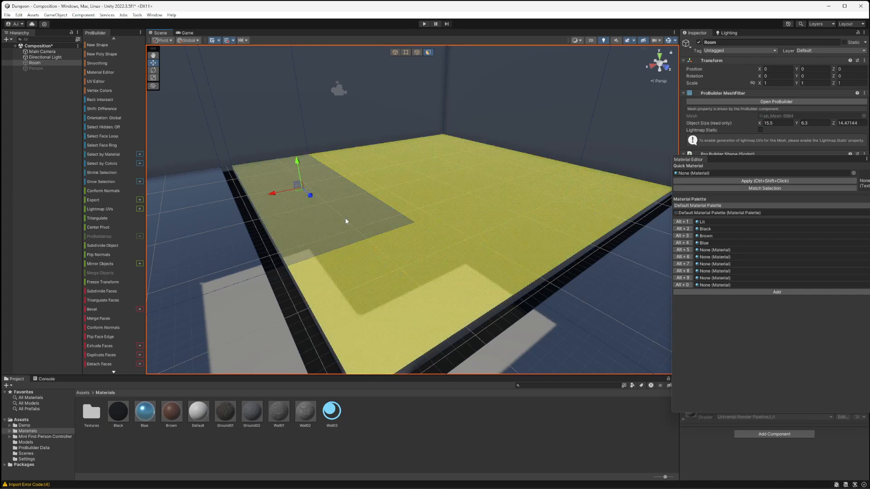
{"action": "key", "text": "alt+3"}
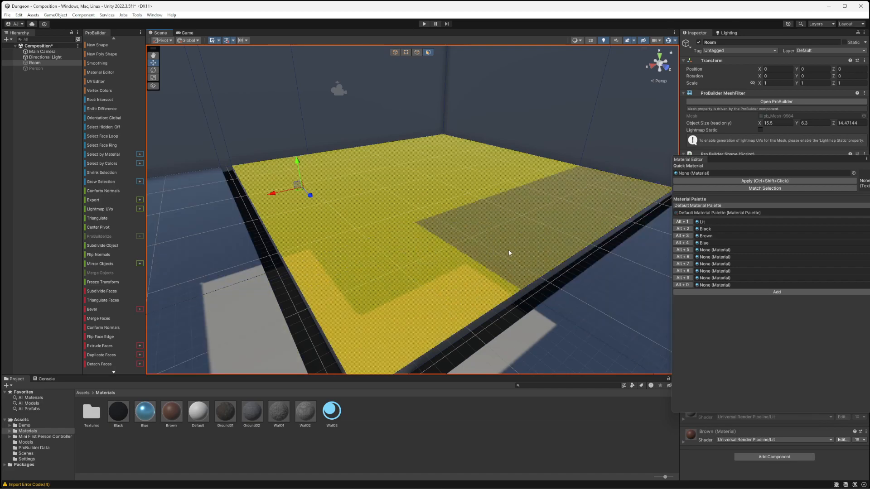
Select the four faces of the adjacent second floor quadrant and apply the Brown material to them.
{"action": "left_click_drag", "start_coordinate": [508, 248], "coordinate": [555, 240], "text": "alt"}
{"action": "middle_click_drag", "start_coordinate": [603, 239], "coordinate": [409, 224]}
{"action": "left_click_drag", "start_coordinate": [410, 224], "coordinate": [524, 231], "text": "alt"}
{"action": "scroll", "coordinate": [523, 235], "scroll_direction": "down", "scroll_amount": 4}
{"action": "middle_click_drag", "start_coordinate": [600, 229], "coordinate": [473, 225]}
{"action": "left_click_drag", "start_coordinate": [473, 224], "coordinate": [516, 226], "text": "alt"}
{"action": "left_click", "coordinate": [460, 168]}
{"action": "left_click", "coordinate": [531, 171], "text": "shift"}
{"action": "left_click", "coordinate": [567, 242], "text": "shift"}
{"action": "left_click", "coordinate": [613, 252], "text": "shift"}
{"action": "middle_click_drag", "start_coordinate": [613, 253], "coordinate": [560, 254]}
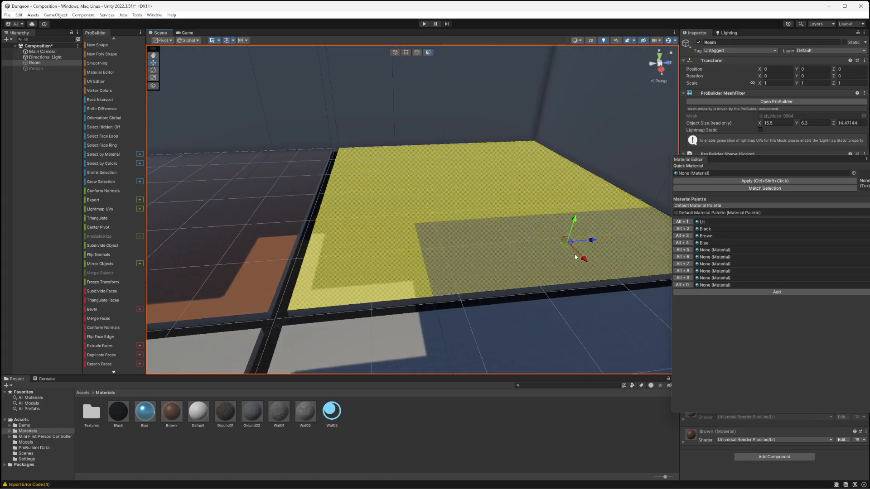
{"action": "key", "text": "super"}
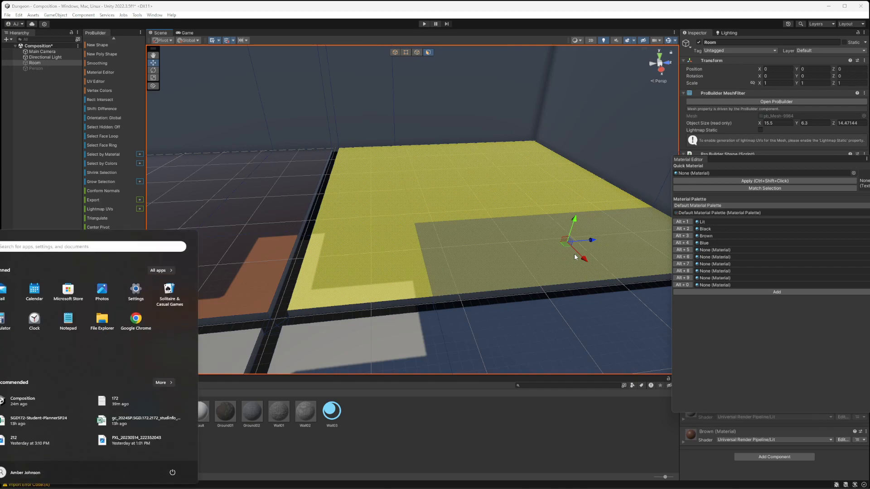
{"action": "left_click", "coordinate": [562, 9]}
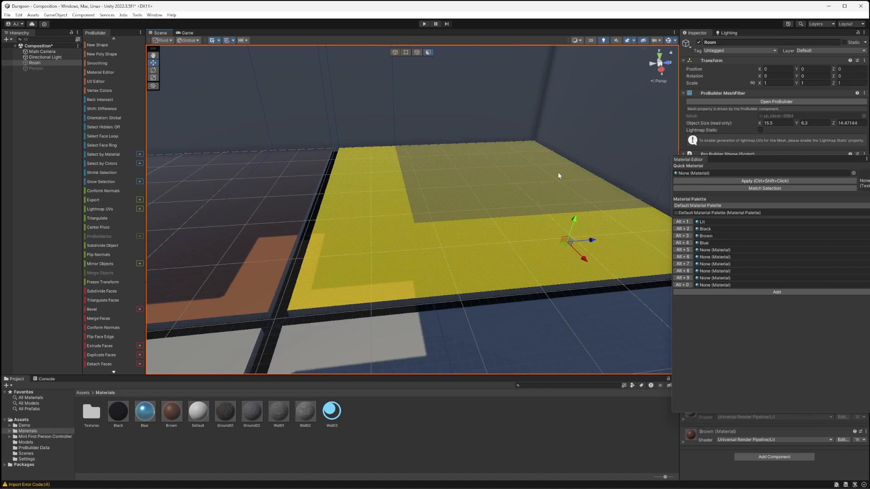
Select the four faces of the third floor quadrant and give them the Brown material.
{"action": "scroll", "coordinate": [471, 275], "scroll_direction": "down", "scroll_amount": 3}
{"action": "right_click_drag", "start_coordinate": [419, 264], "coordinate": [670, 255]}
{"action": "left_click", "coordinate": [428, 258]}
{"action": "left_click", "coordinate": [473, 212], "text": "shift"}
{"action": "left_click", "coordinate": [410, 189], "text": "shift"}
{"action": "left_click", "coordinate": [316, 223], "text": "shift"}
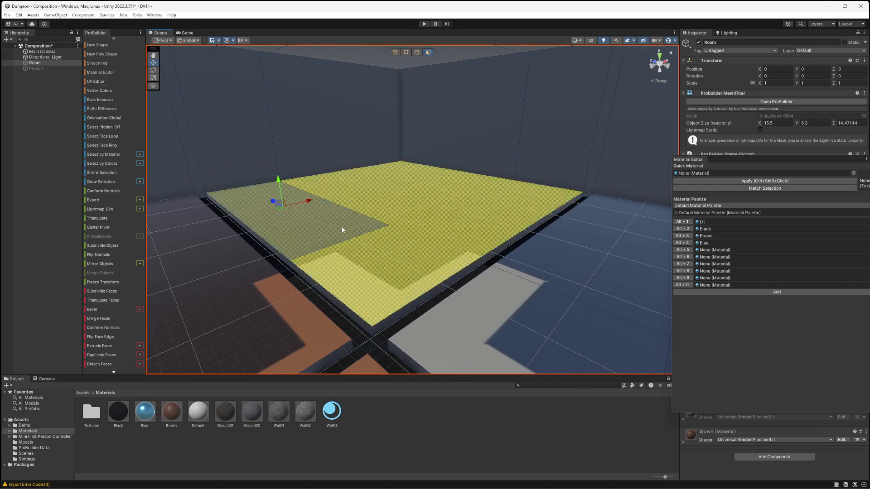
{"action": "key", "text": "alt+3"}
Apply the Brown material to the four faces of the last remaining floor quadrant and clear the selection.
{"action": "left_click", "coordinate": [547, 266]}
{"action": "left_click", "coordinate": [502, 297], "text": "shift"}
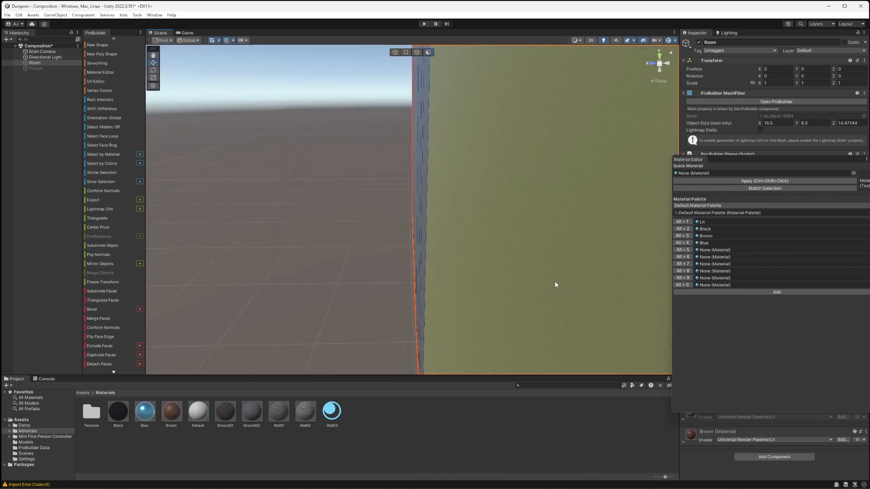
{"action": "scroll", "coordinate": [555, 282], "scroll_direction": "up", "scroll_amount": 5}
{"action": "middle_click_drag", "start_coordinate": [555, 282], "coordinate": [421, 255]}
{"action": "left_click", "coordinate": [550, 219], "text": "shift"}
{"action": "left_click", "coordinate": [529, 182], "text": "shift"}
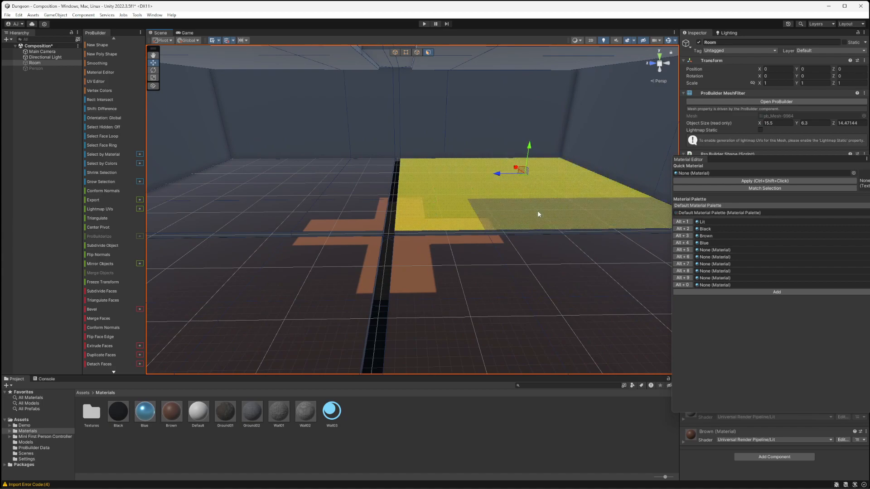
{"action": "left_click", "coordinate": [22, 320]}
Show the Environment section of the scene's Lighting settings.
{"action": "right_click_drag", "start_coordinate": [571, 261], "coordinate": [421, 153]}
{"action": "key", "text": "d"}
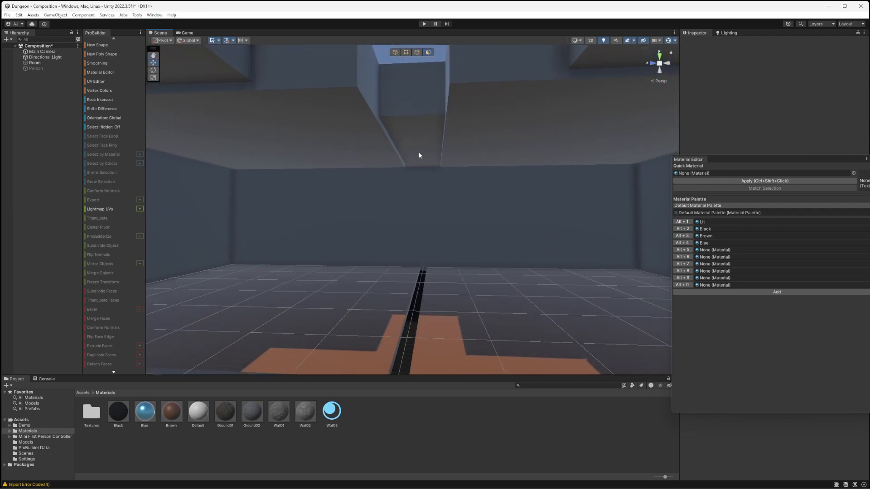
{"action": "left_click", "coordinate": [154, 15]}
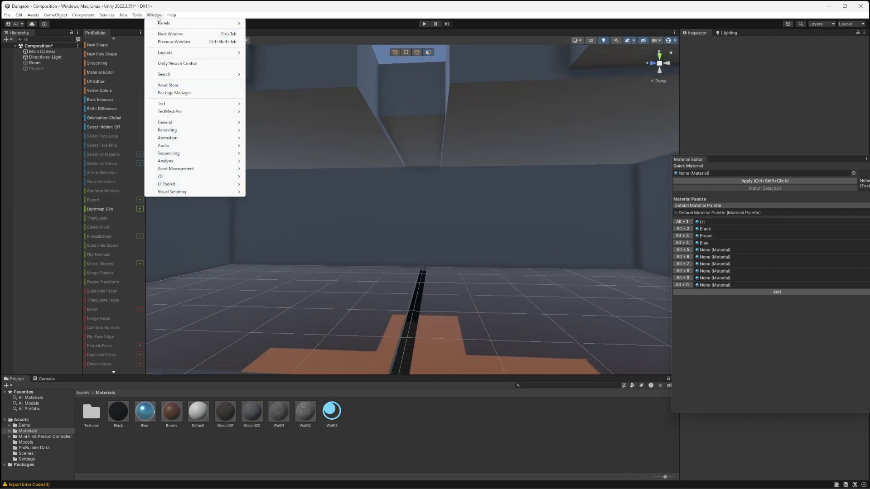
{"action": "mouse_move", "coordinate": [199, 130]}
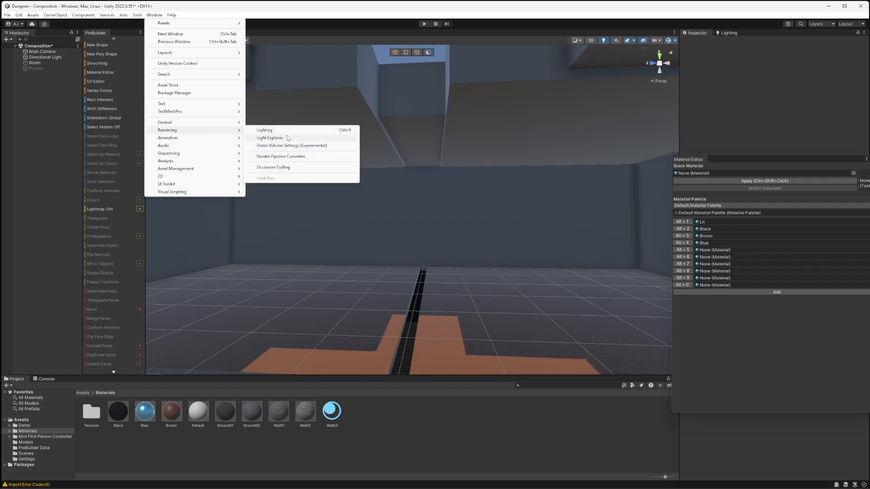
{"action": "left_click", "coordinate": [729, 33]}
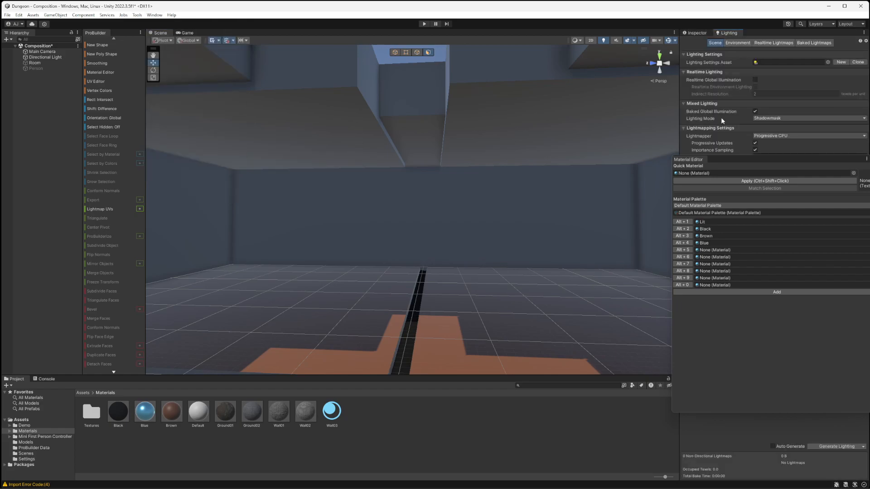
{"action": "left_click", "coordinate": [741, 42]}
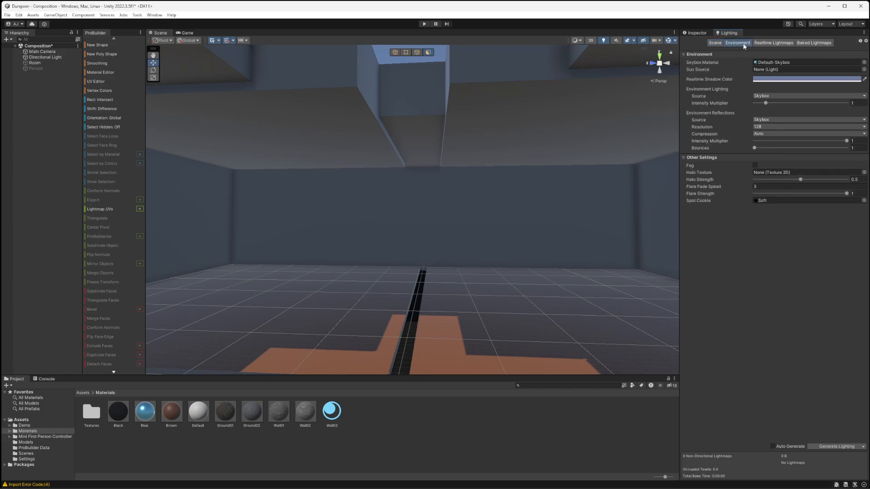
Try setting the environment's skybox material to None, check the room, and undo the change.
{"action": "left_click", "coordinate": [864, 62]}
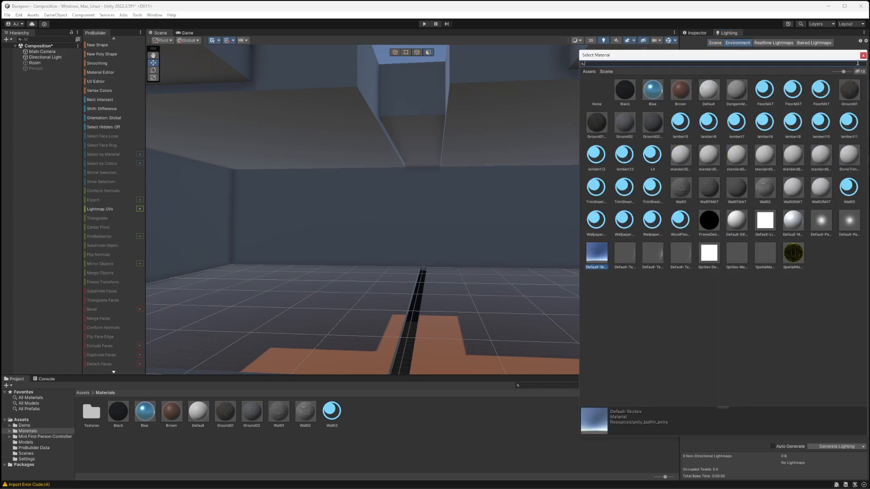
{"action": "left_click", "coordinate": [597, 90]}
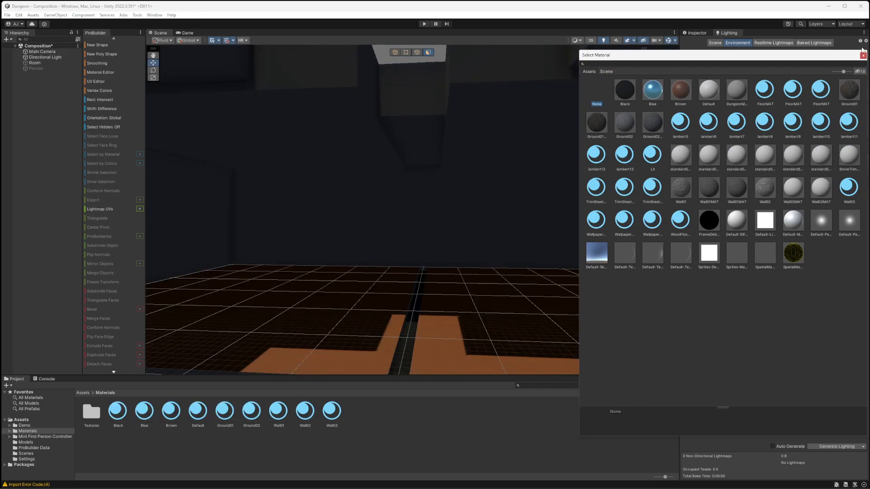
{"action": "left_click", "coordinate": [864, 56]}
{"action": "right_click_drag", "start_coordinate": [499, 202], "coordinate": [88, 195]}
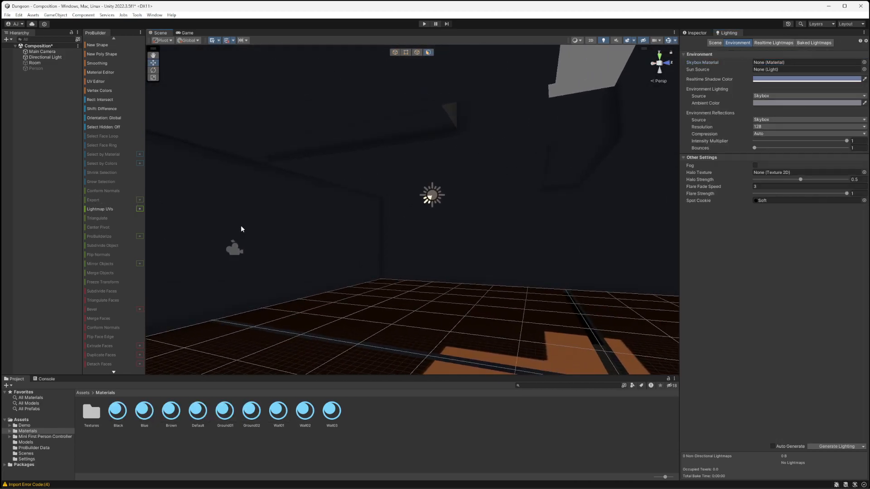
{"action": "right_click_drag", "start_coordinate": [417, 267], "coordinate": [344, 283]}
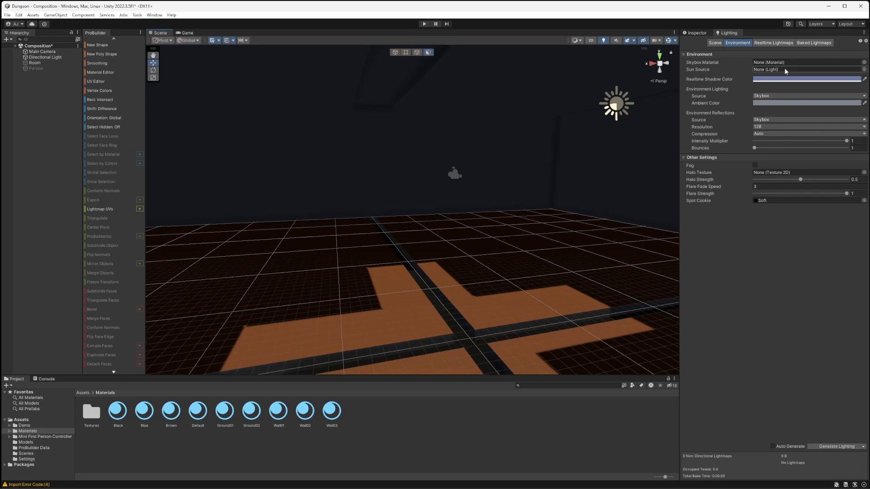
{"action": "key", "text": "ctrl+z"}
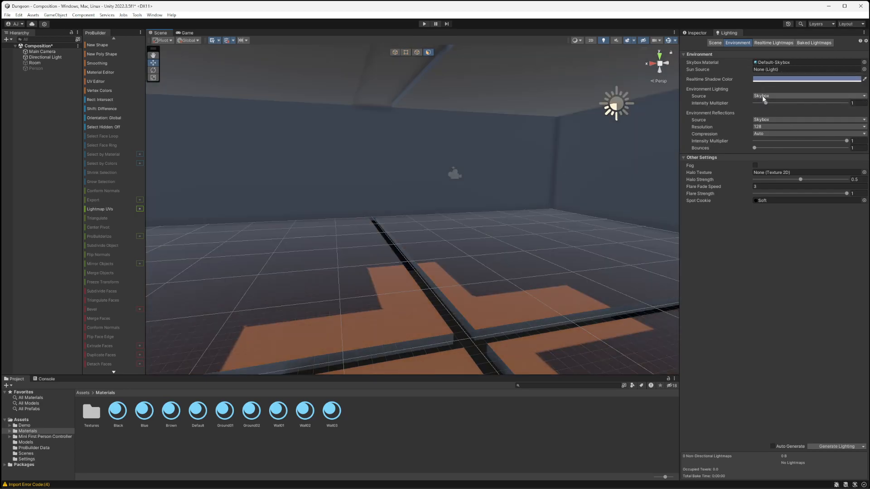
Set the environment lighting intensity multiplier to 0.
{"action": "left_click_drag", "start_coordinate": [765, 102], "coordinate": [717, 109]}
{"action": "right_click_drag", "start_coordinate": [405, 196], "coordinate": [358, 283]}
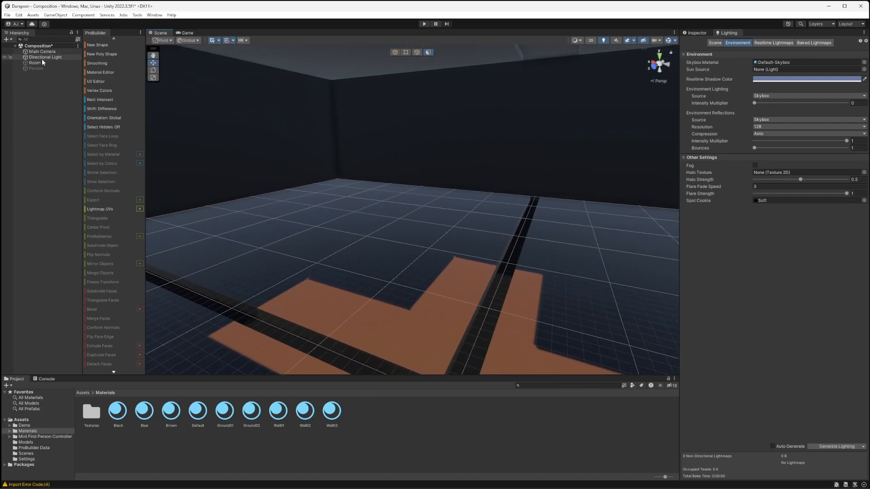
Start a new ProBuilder sphere shape and set its size to 1 on X, Y and Z.
{"action": "left_click", "coordinate": [102, 44]}
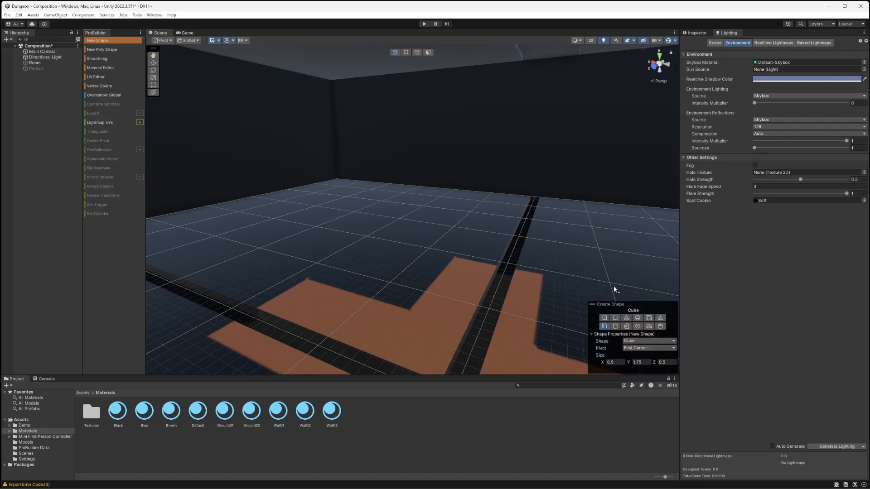
{"action": "left_click", "coordinate": [637, 318]}
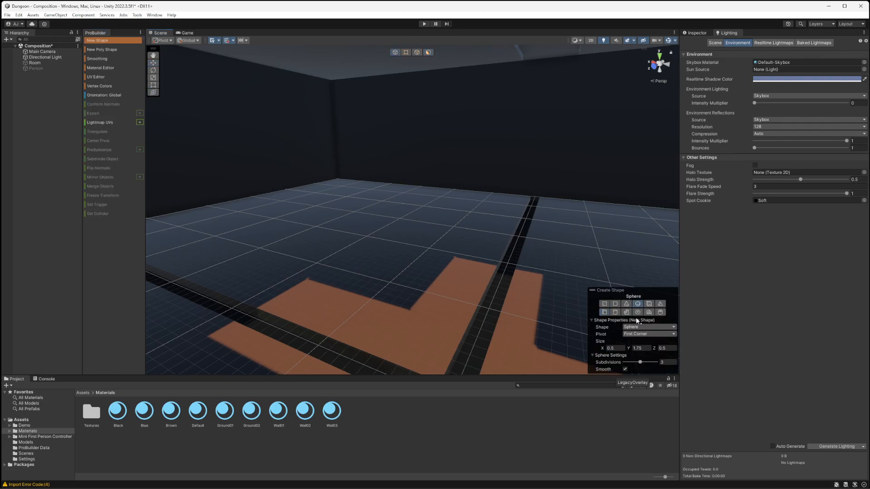
{"action": "left_click", "coordinate": [615, 348]}
{"action": "left_click", "coordinate": [358, 213]}
{"action": "double_click", "coordinate": [619, 348]}
{"action": "type", "text": "1"}
{"action": "key", "text": "Tab"}
{"action": "type", "text": "1"}
{"action": "key", "text": "Return"}
{"action": "scroll", "coordinate": [417, 244], "scroll_direction": "up", "scroll_amount": 2}
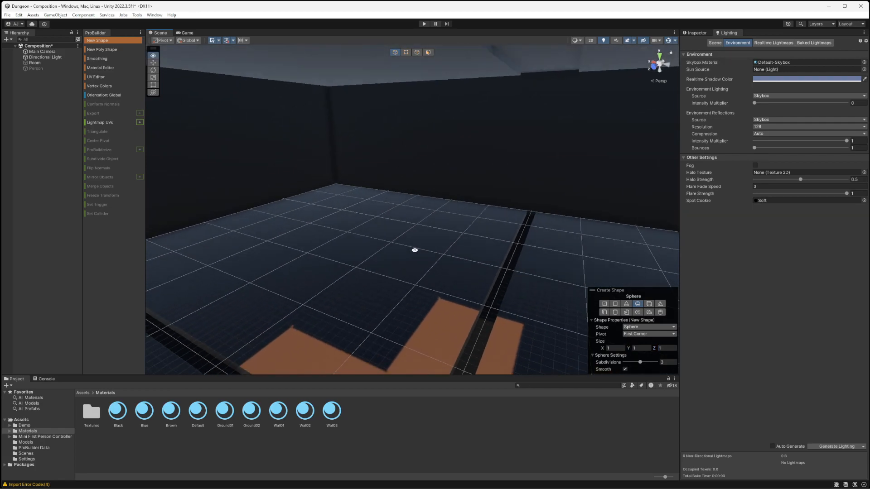
Show the Inspector and place a ProBuilder sphere of size 1 on the ground outside the room.
{"action": "left_click", "coordinate": [37, 76]}
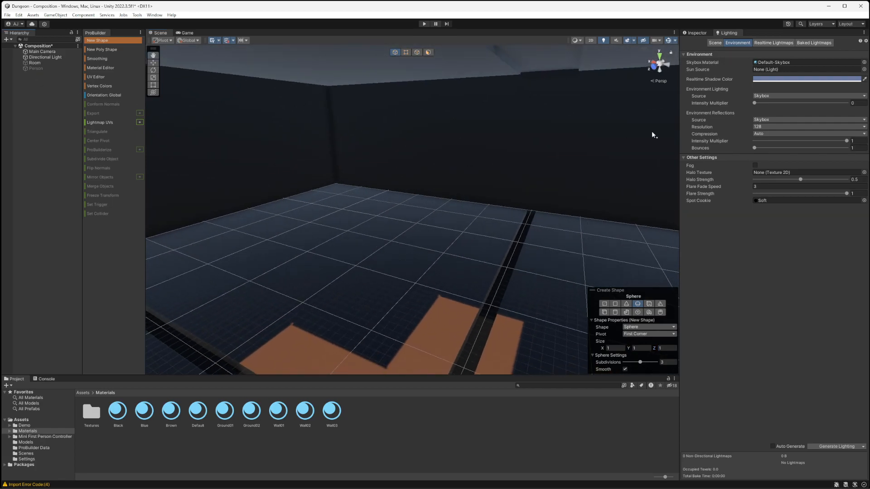
{"action": "left_click", "coordinate": [697, 33]}
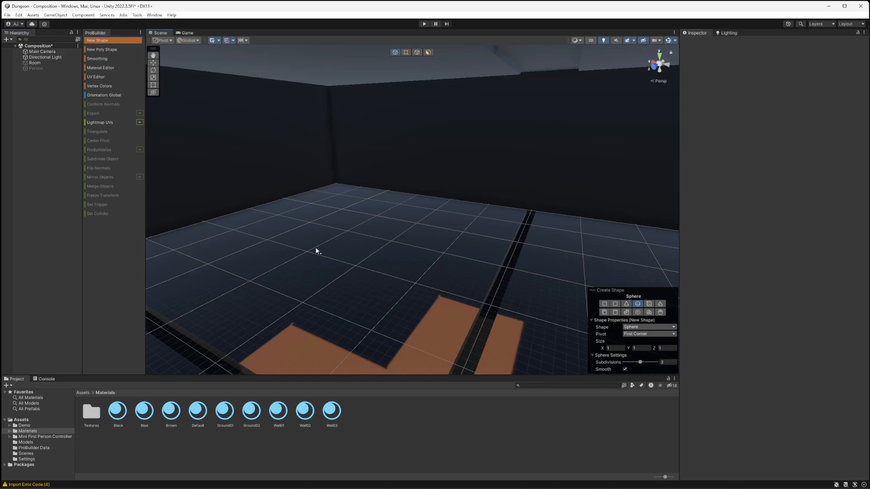
{"action": "mouse_move", "coordinate": [621, 290]}
{"action": "left_mouse_down"}
{"action": "mouse_move", "coordinate": [604, 276]}
{"action": "mouse_move", "coordinate": [756, 249]}
{"action": "mouse_move", "coordinate": [617, 277]}
{"action": "left_mouse_up"}
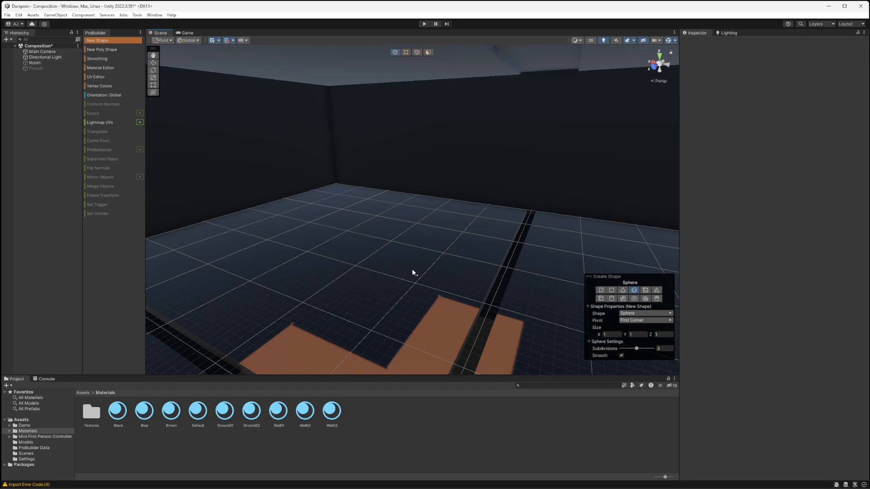
{"action": "left_click_drag", "start_coordinate": [412, 268], "coordinate": [443, 263]}
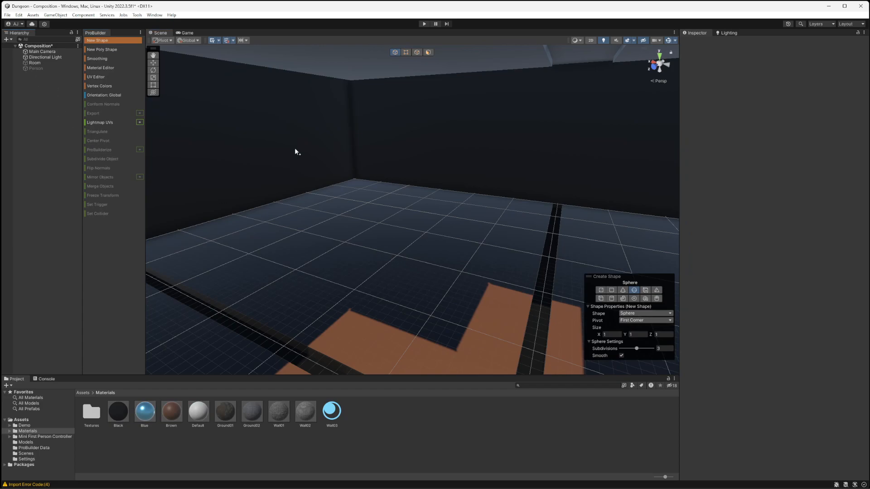
{"action": "left_click", "coordinate": [405, 53]}
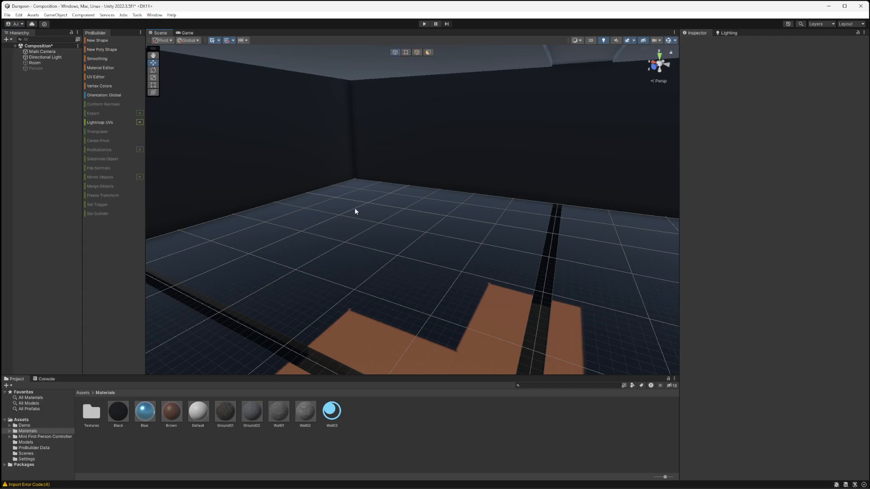
{"action": "left_click", "coordinate": [97, 41]}
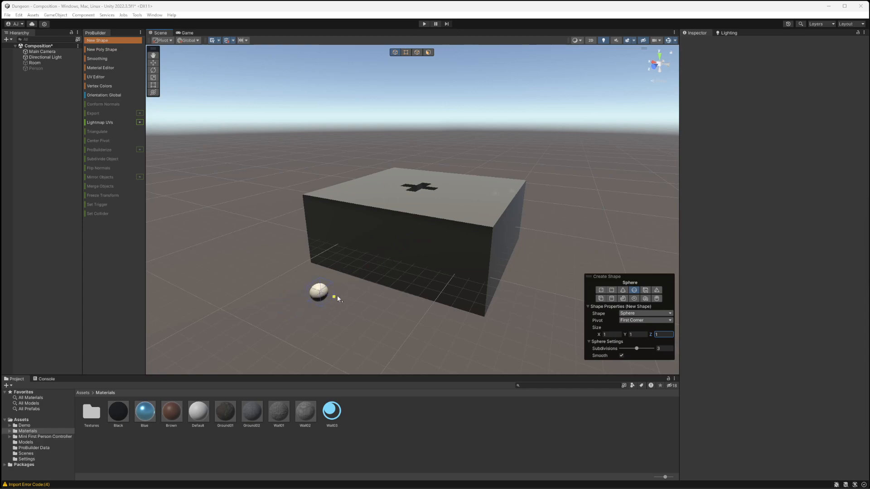
{"action": "left_click", "coordinate": [342, 291]}
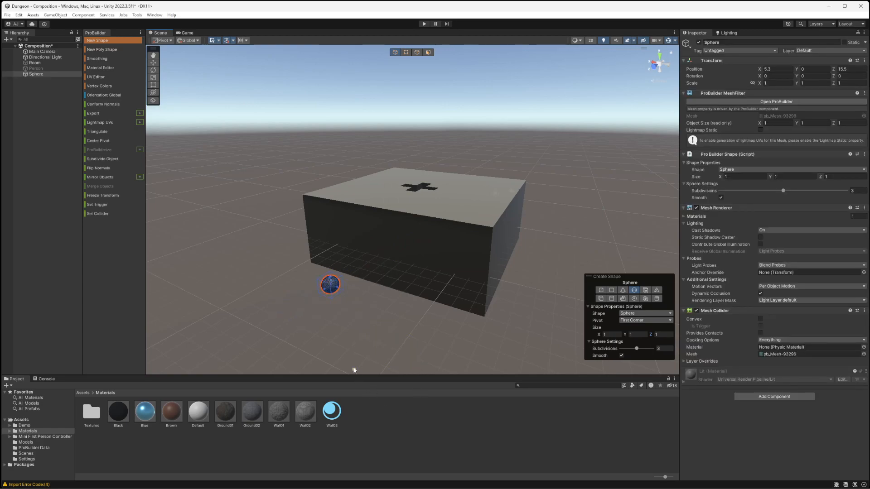
{"action": "key", "text": "q"}
Apply the Blue material to the new sphere.
{"action": "scroll", "coordinate": [352, 328], "scroll_direction": "up", "scroll_amount": 5}
{"action": "left_click_drag", "start_coordinate": [317, 341], "coordinate": [350, 305]}
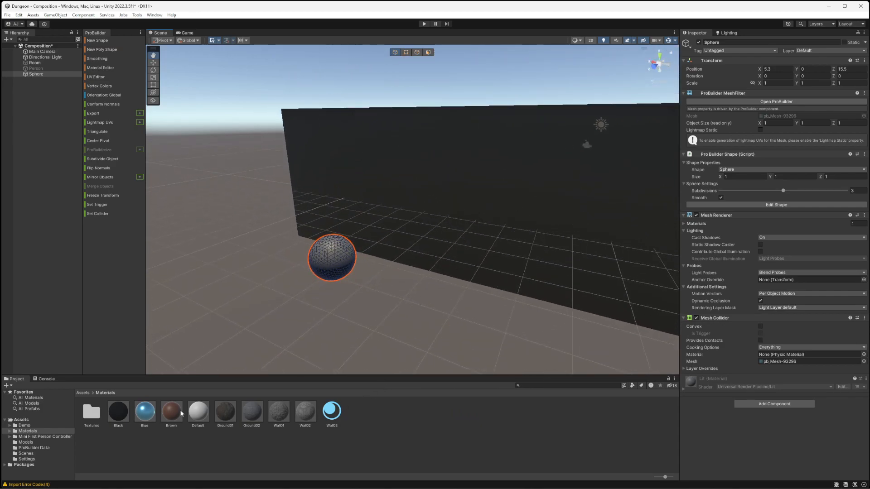
{"action": "left_click_drag", "start_coordinate": [149, 414], "coordinate": [341, 257]}
Move the blue sphere into the room's far corner, to about X 10.7 and Z -1.3.
{"action": "key", "text": "w"}
{"action": "left_click_drag", "start_coordinate": [347, 287], "coordinate": [502, 185]}
{"action": "right_click_drag", "start_coordinate": [466, 269], "coordinate": [530, 253]}
{"action": "left_click_drag", "start_coordinate": [531, 251], "coordinate": [325, 178]}
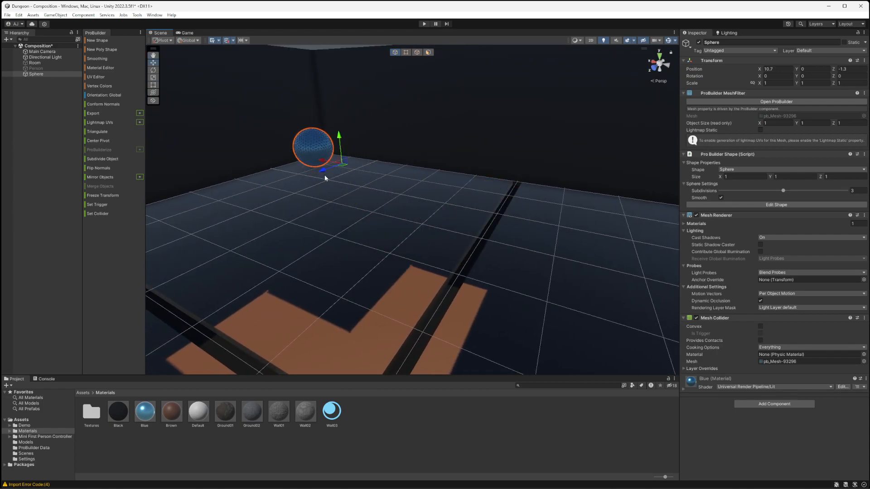
{"action": "mouse_move", "coordinate": [475, 220]}
{"action": "right_mouse_down"}
{"action": "mouse_move", "coordinate": [444, 178]}
{"action": "mouse_move", "coordinate": [481, 201]}
{"action": "mouse_move", "coordinate": [467, 210]}
{"action": "right_mouse_up"}
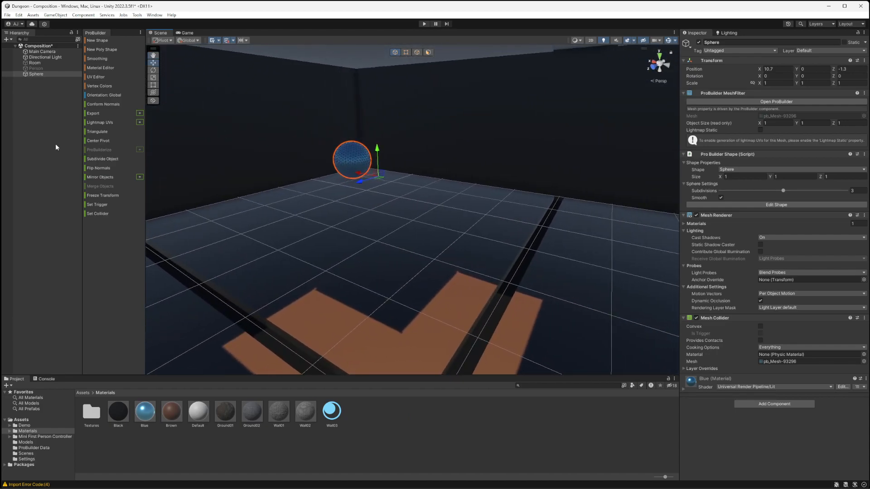
Create an empty object named FirstCorner with a reset transform and nest the sphere under it.
{"action": "right_click", "coordinate": [41, 119]}
{"action": "left_click", "coordinate": [80, 217]}
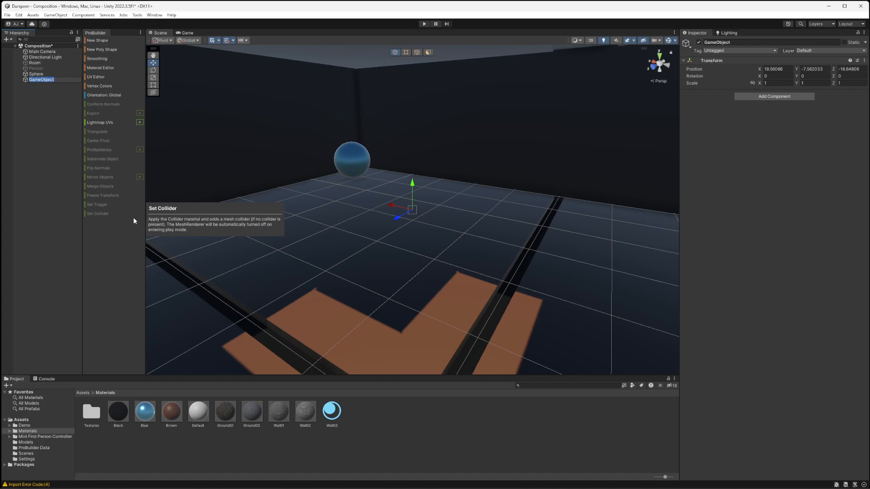
{"action": "type", "text": "FlrstCorner"}
{"action": "key", "text": "Return"}
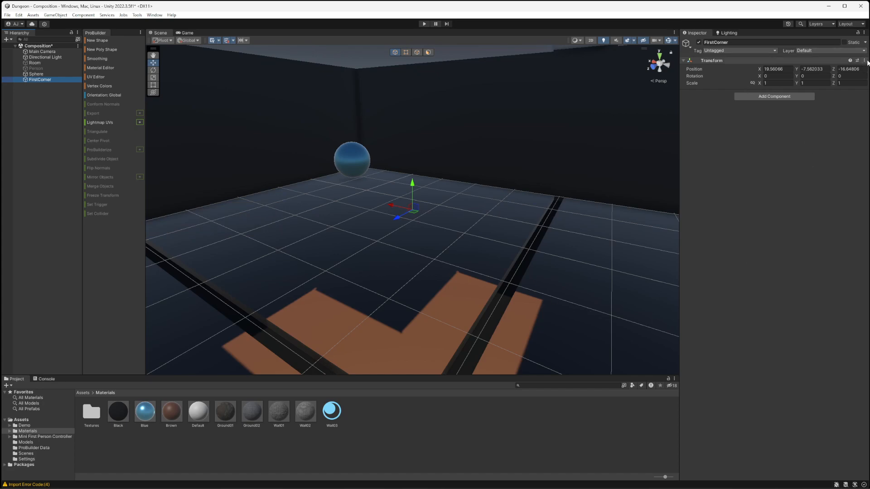
{"action": "left_click", "coordinate": [843, 60]}
{"action": "left_click", "coordinate": [864, 60]}
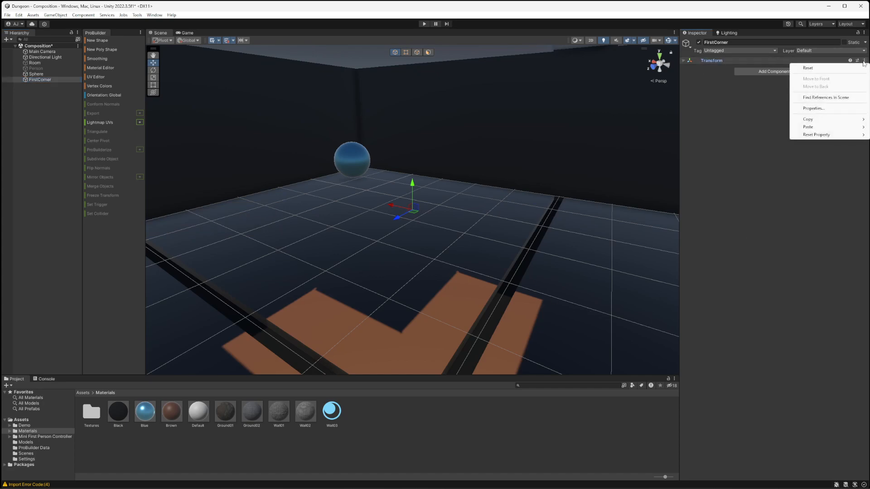
{"action": "left_click", "coordinate": [820, 69]}
{"action": "left_click_drag", "start_coordinate": [34, 74], "coordinate": [41, 80]}
Raise the sphere above the floor and duplicate it, placing the copy beside the original.
{"action": "mouse_move", "coordinate": [512, 242]}
{"action": "right_mouse_down"}
{"action": "mouse_move", "coordinate": [452, 225]}
{"action": "mouse_move", "coordinate": [517, 234]}
{"action": "right_mouse_up"}
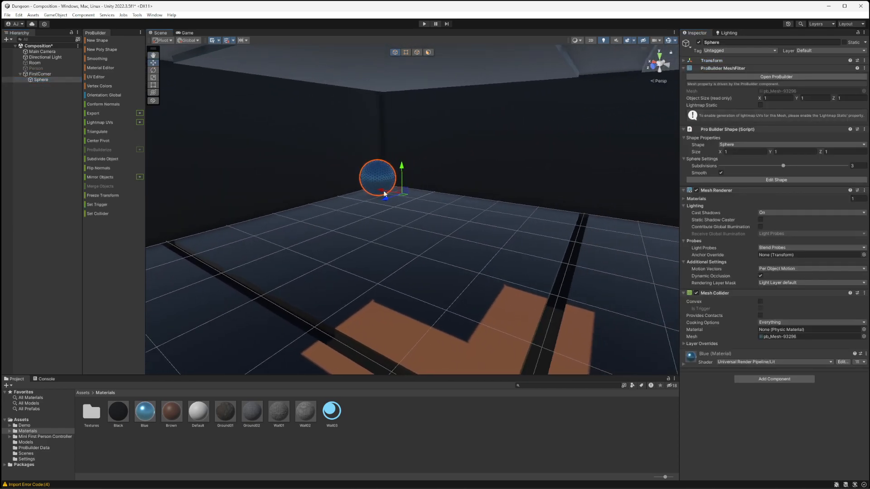
{"action": "left_click_drag", "start_coordinate": [404, 198], "coordinate": [385, 164]}
{"action": "key", "text": "ctrl+d"}
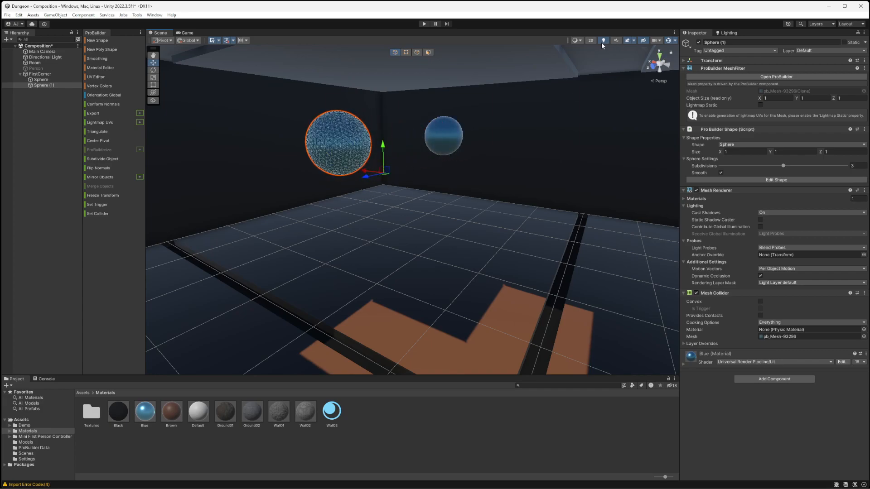
{"action": "left_click", "coordinate": [580, 40]}
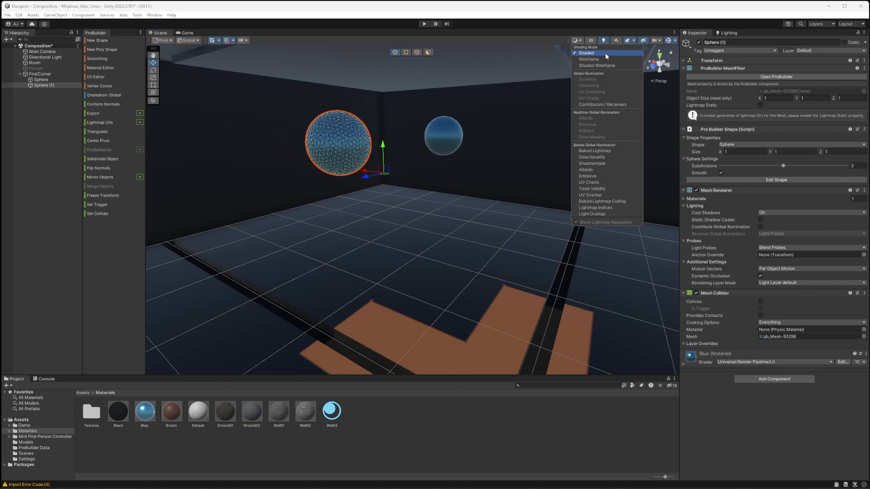
Scale the duplicated sphere up uniformly to about 2.04.
{"action": "mouse_move", "coordinate": [368, 158]}
{"action": "right_mouse_down"}
{"action": "mouse_move", "coordinate": [425, 153]}
{"action": "mouse_move", "coordinate": [402, 169]}
{"action": "mouse_move", "coordinate": [412, 179]}
{"action": "right_mouse_up"}
{"action": "key", "text": "w"}
{"action": "key", "text": "s"}
{"action": "left_click_drag", "start_coordinate": [461, 166], "coordinate": [466, 143]}
{"action": "key", "text": "e"}
{"action": "key", "text": "r"}
{"action": "key", "text": "w"}
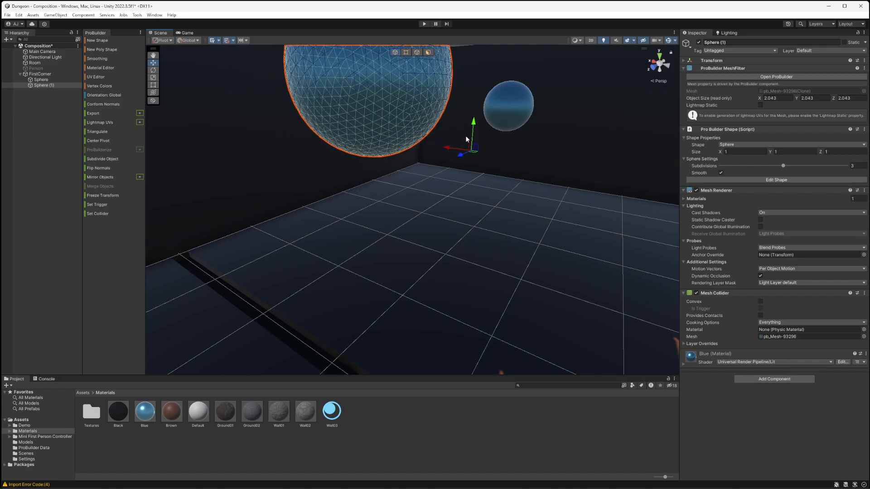
Set the larger sphere's position to 0, 0, 0 and shift it to about -0.9 on X, Y and Z.
{"action": "scroll", "coordinate": [403, 117], "scroll_direction": "down", "scroll_amount": 6}
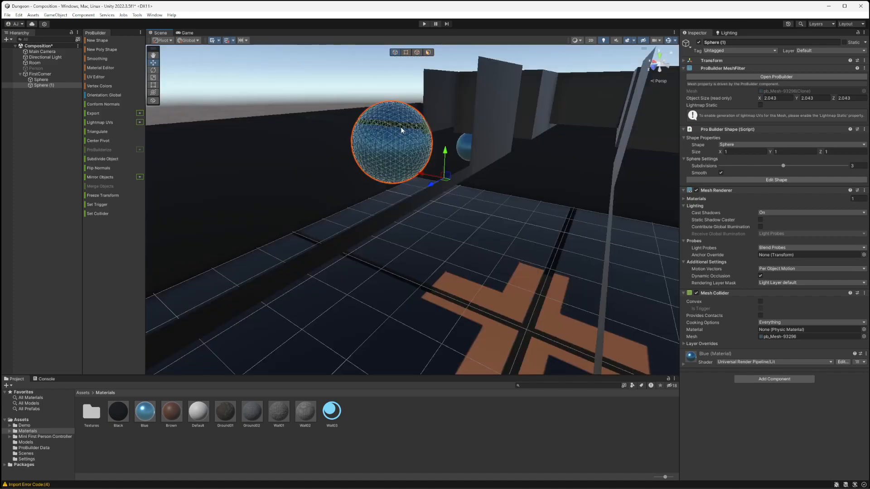
{"action": "scroll", "coordinate": [402, 130], "scroll_direction": "up", "scroll_amount": 4}
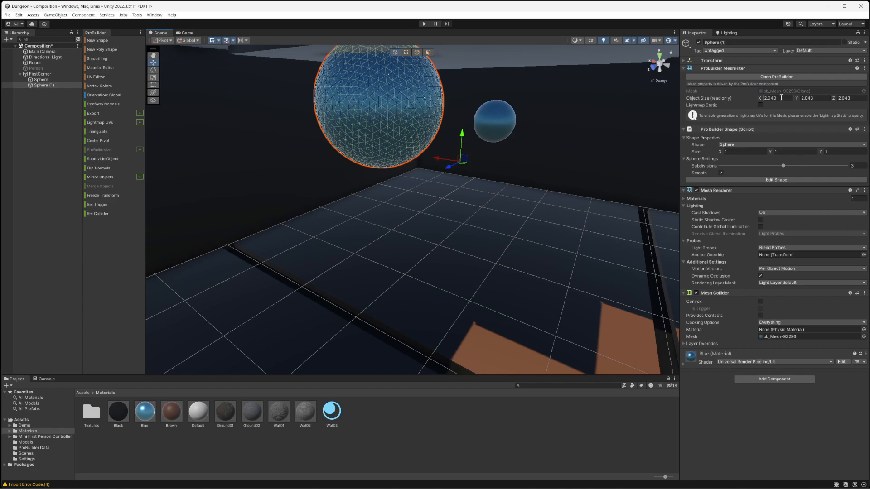
{"action": "scroll", "coordinate": [495, 176], "scroll_direction": "down", "scroll_amount": 6}
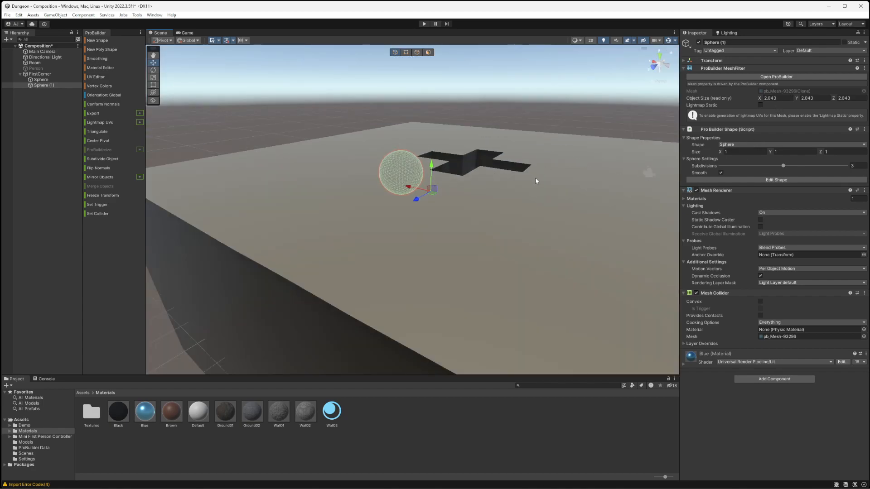
{"action": "left_click", "coordinate": [683, 61]}
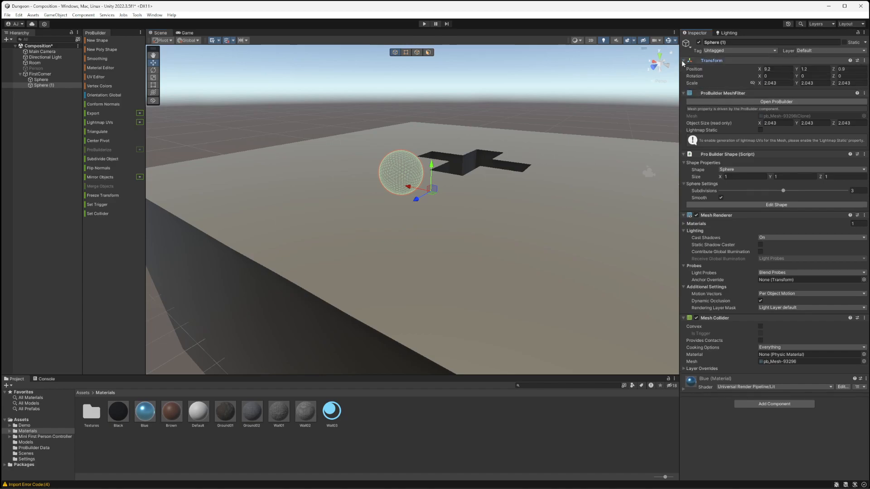
{"action": "left_click", "coordinate": [770, 69]}
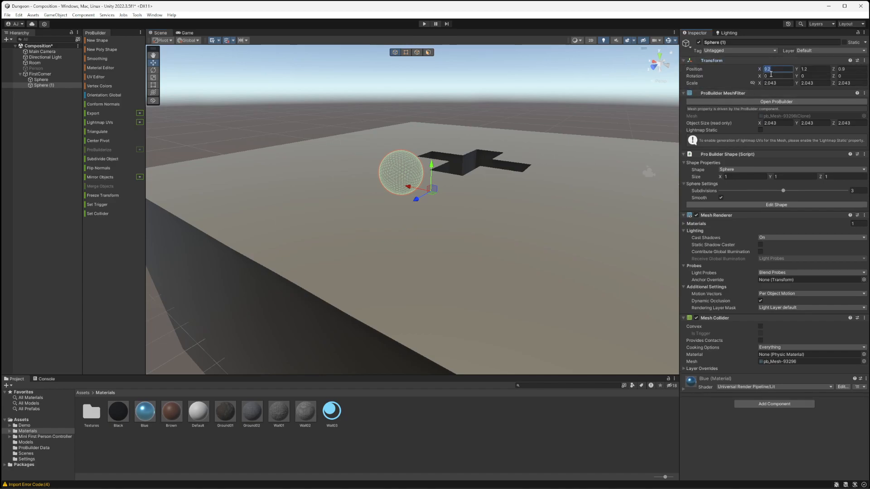
{"action": "type", "text": "0"}
{"action": "key", "text": "Tab"}
{"action": "type", "text": "0"}
{"action": "key", "text": "Tab"}
{"action": "type", "text": "0"}
{"action": "right_click_drag", "start_coordinate": [542, 204], "coordinate": [533, 231]}
{"action": "left_click_drag", "start_coordinate": [471, 229], "coordinate": [548, 247]}
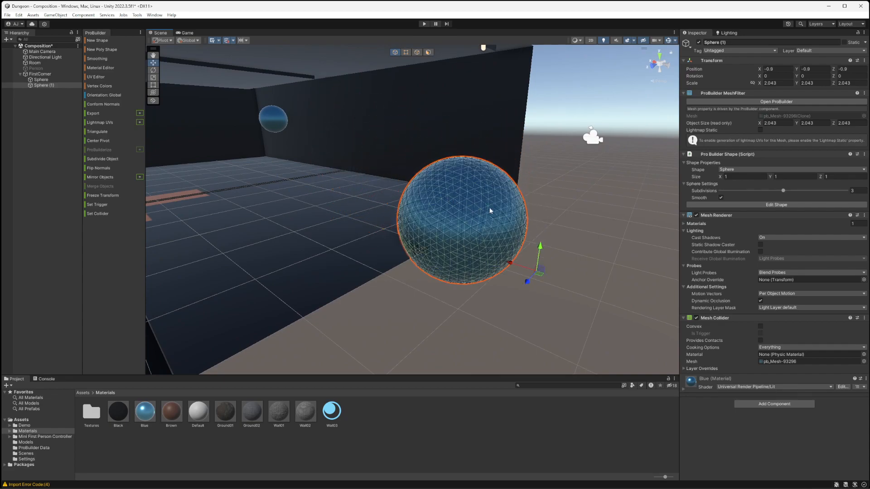
Freeze the larger sphere's transform with ProBuilder.
{"action": "left_click", "coordinate": [114, 197]}
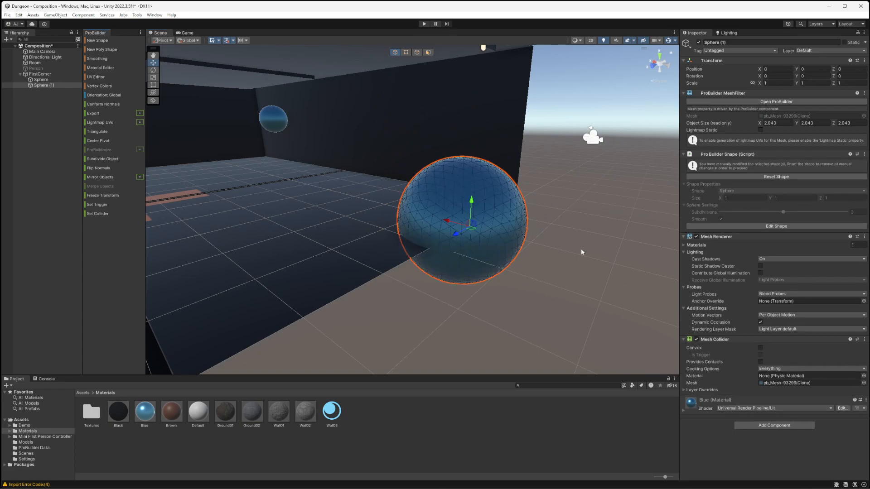
{"action": "key", "text": "f"}
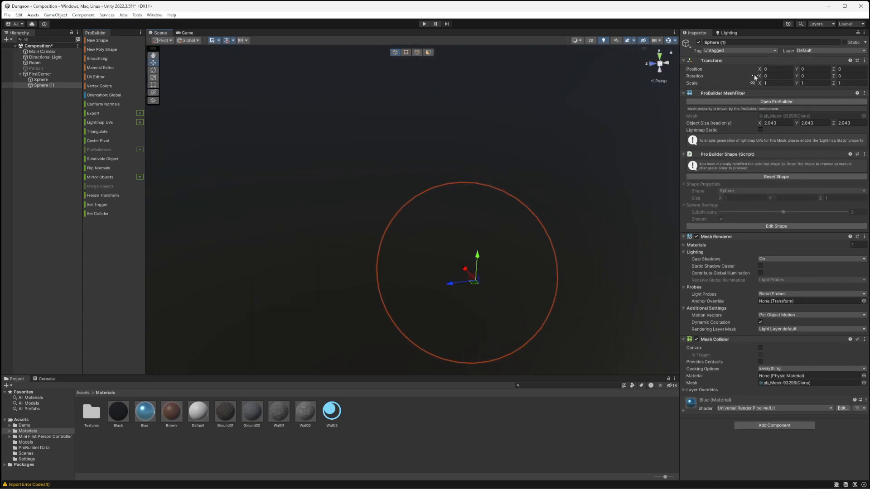
{"action": "left_click_drag", "start_coordinate": [401, 281], "coordinate": [542, 275], "text": "alt"}
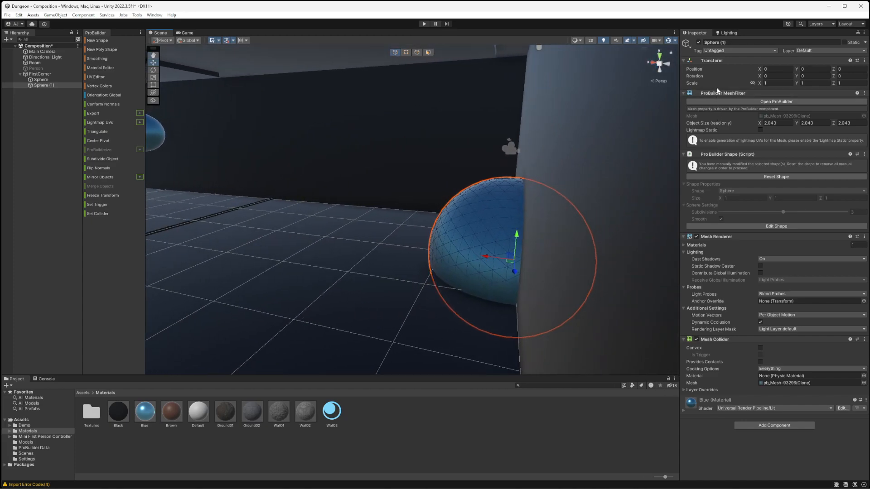
Move the larger sphere back into the room's corner, to about X 10.7, Y 1.3 and Z -0.5.
{"action": "left_click_drag", "start_coordinate": [483, 259], "coordinate": [353, 259]}
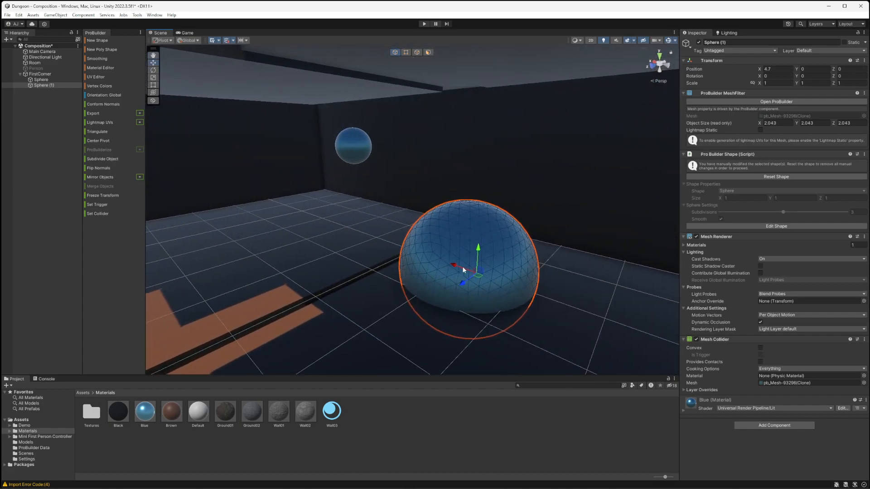
{"action": "left_click_drag", "start_coordinate": [480, 275], "coordinate": [231, 241]}
{"action": "left_click_drag", "start_coordinate": [343, 316], "coordinate": [363, 183], "text": "alt"}
{"action": "left_click_drag", "start_coordinate": [415, 176], "coordinate": [436, 194]}
{"action": "left_click_drag", "start_coordinate": [435, 195], "coordinate": [330, 137], "text": "alt"}
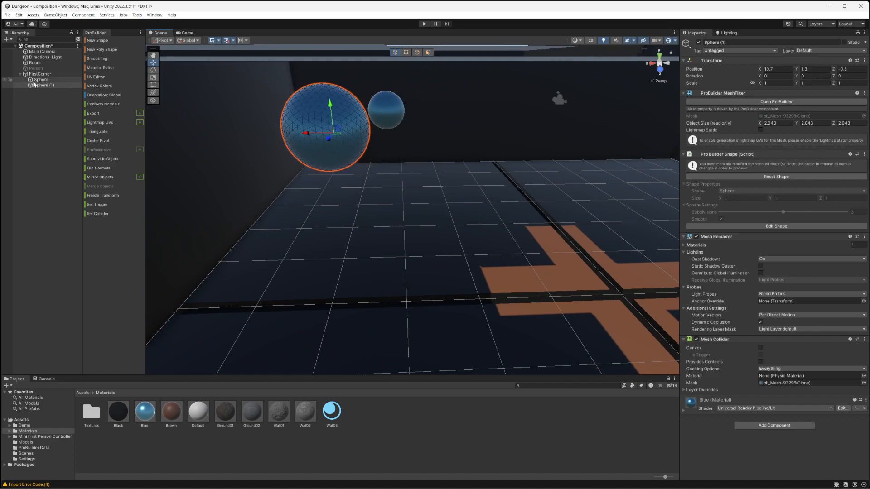
{"action": "left_click_drag", "start_coordinate": [502, 254], "coordinate": [410, 213], "text": "alt"}
Duplicate the smaller sphere and lower the copy until it is half sunk into the floor.
{"action": "left_click", "coordinate": [389, 167]}
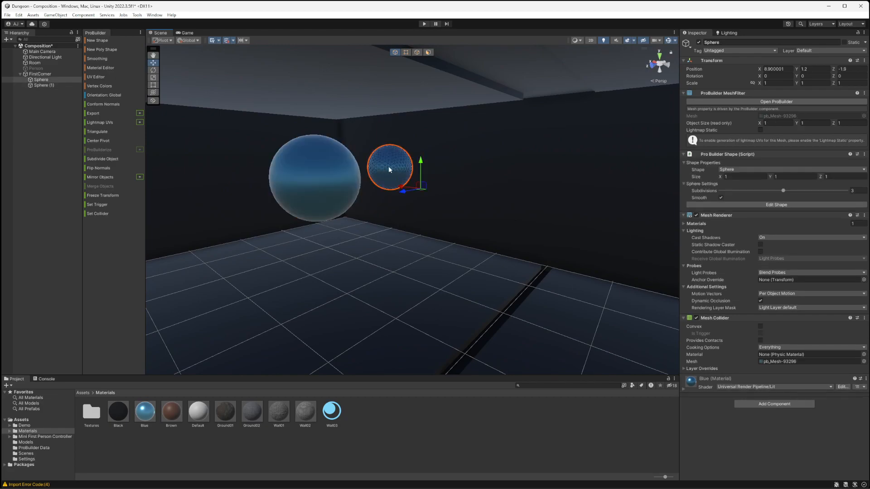
{"action": "left_click", "coordinate": [413, 184]}
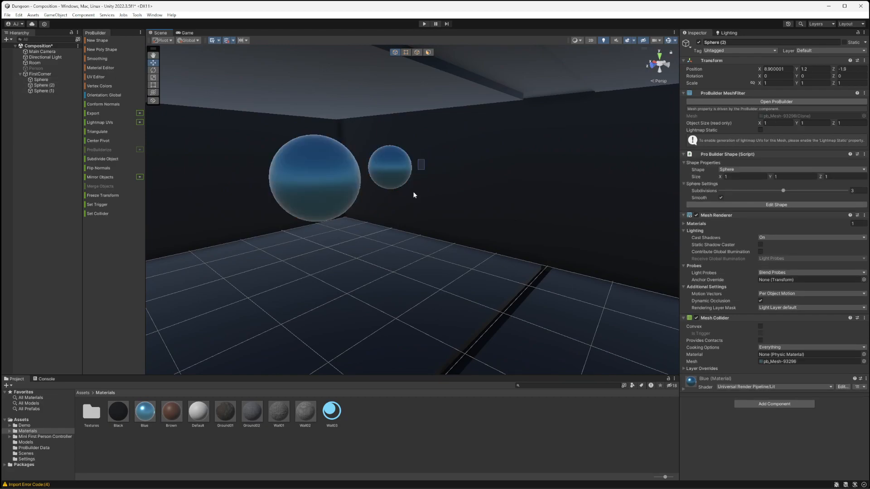
{"action": "left_click", "coordinate": [403, 164]}
{"action": "left_click_drag", "start_coordinate": [420, 165], "coordinate": [419, 219]}
{"action": "right_click_drag", "start_coordinate": [419, 221], "coordinate": [413, 262]}
{"action": "scroll", "coordinate": [424, 160], "scroll_direction": "down", "scroll_amount": 3}
{"action": "left_click_drag", "start_coordinate": [412, 167], "coordinate": [393, 225]}
Move the larger sphere to about X 10.9 and Z 0.9, keeping it floating above the floor.
{"action": "right_click_drag", "start_coordinate": [424, 247], "coordinate": [333, 172]}
{"action": "key", "text": "w"}
{"action": "left_click", "coordinate": [330, 172]}
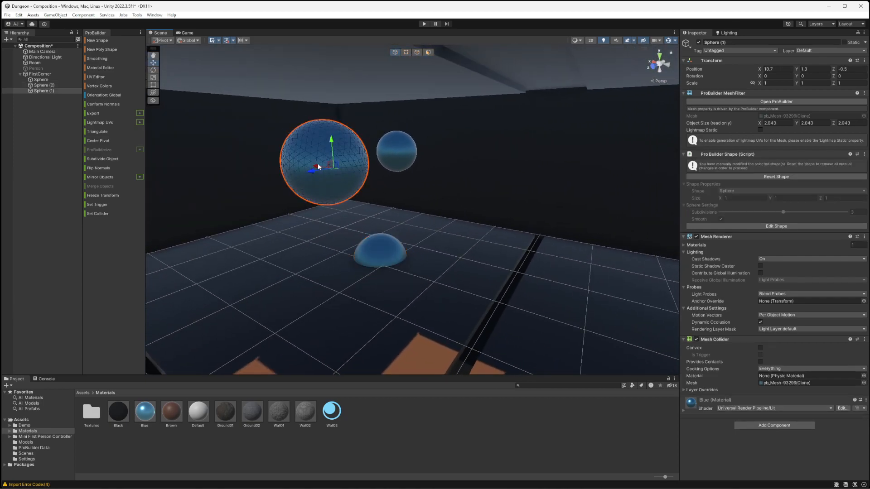
{"action": "mouse_move", "coordinate": [315, 167]}
{"action": "left_mouse_down"}
{"action": "mouse_move", "coordinate": [272, 178]}
{"action": "mouse_move", "coordinate": [303, 188]}
{"action": "mouse_move", "coordinate": [285, 167]}
{"action": "mouse_move", "coordinate": [312, 168]}
{"action": "left_mouse_up"}
{"action": "key", "text": "d"}
{"action": "right_click_drag", "start_coordinate": [423, 183], "coordinate": [386, 181]}
{"action": "key", "text": "w"}
{"action": "left_click_drag", "start_coordinate": [359, 156], "coordinate": [278, 163]}
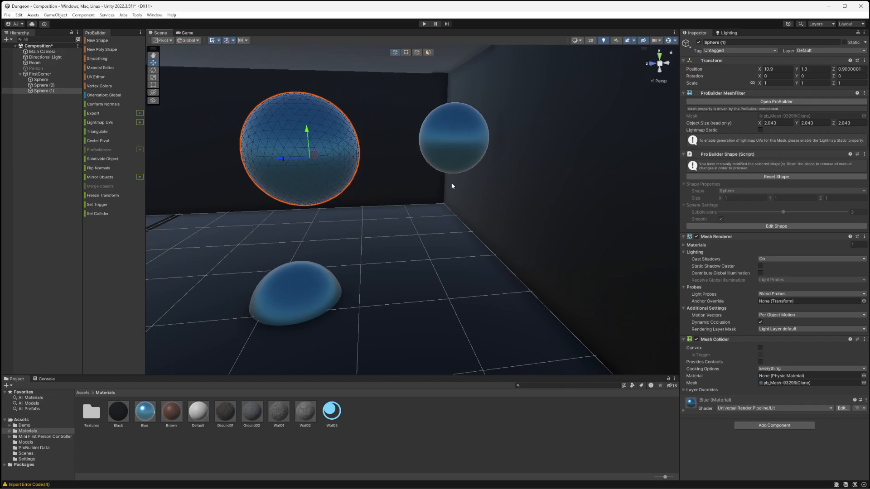
Move the smaller floating sphere lower and closer to the larger one, to about X 8.6, Y 0.7 and Z -0.1.
{"action": "left_click", "coordinate": [448, 157]}
{"action": "left_click_drag", "start_coordinate": [471, 180], "coordinate": [418, 184]}
{"action": "left_click", "coordinate": [446, 152]}
{"action": "left_click", "coordinate": [421, 140]}
{"action": "left_click_drag", "start_coordinate": [442, 156], "coordinate": [442, 192]}
{"action": "right_click_drag", "start_coordinate": [378, 208], "coordinate": [487, 211]}
{"action": "key", "text": "a"}
{"action": "key", "text": "s"}
{"action": "left_click_drag", "start_coordinate": [511, 202], "coordinate": [502, 216]}
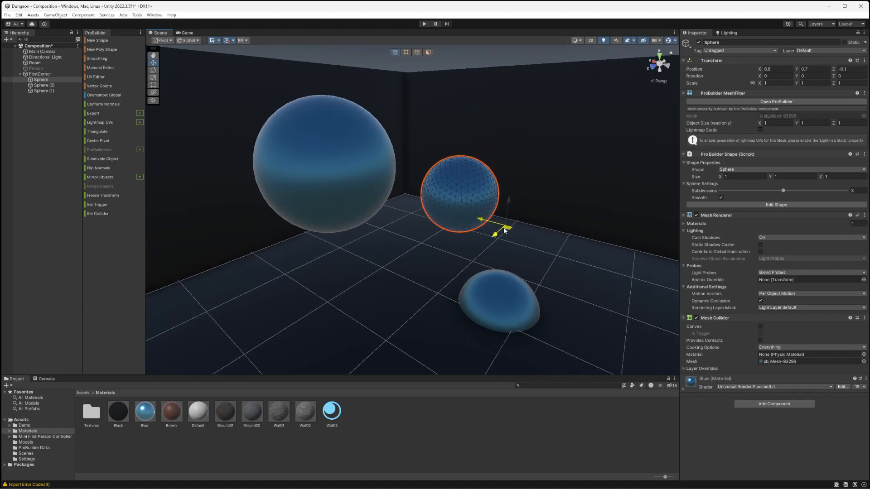
Add a point light in front of the spheres and raise it to Y 1.5, at about X 8.0 and Z 2.5.
{"action": "right_click_drag", "start_coordinate": [528, 245], "coordinate": [510, 265]}
{"action": "left_click", "coordinate": [57, 193]}
{"action": "middle_click_drag", "start_coordinate": [297, 226], "coordinate": [431, 192]}
{"action": "left_click", "coordinate": [55, 15]}
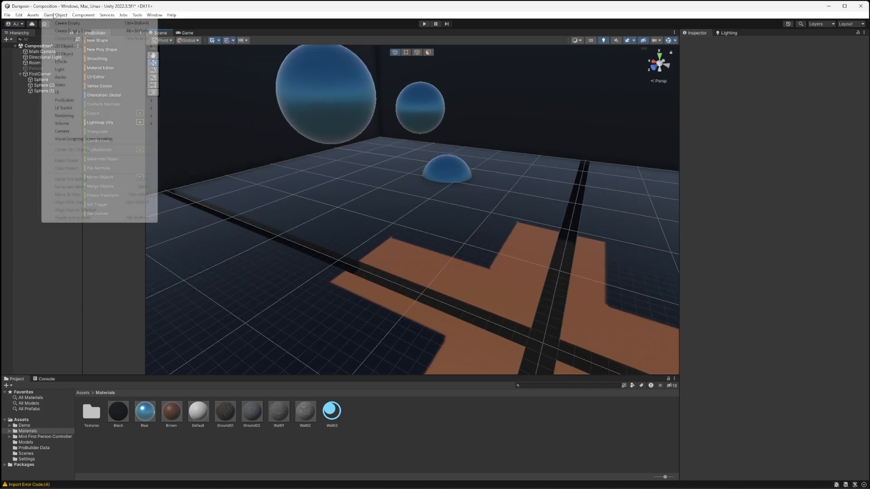
{"action": "mouse_move", "coordinate": [94, 69]}
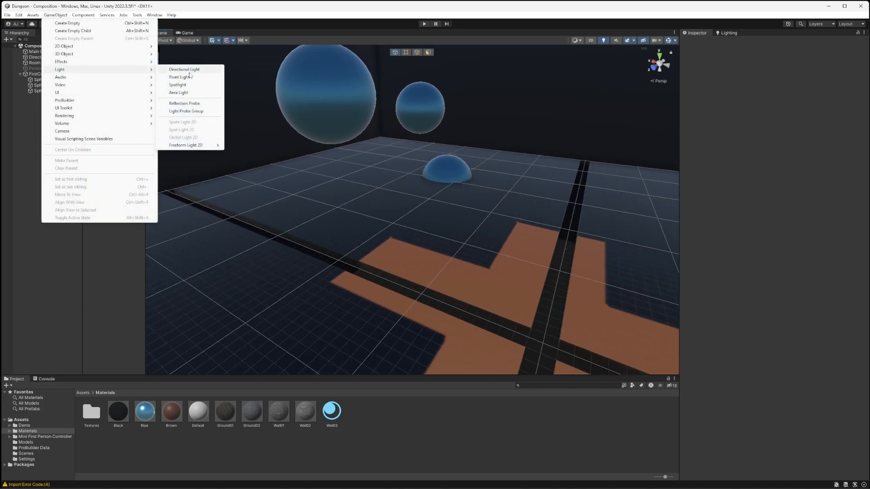
{"action": "left_click", "coordinate": [174, 77]}
{"action": "left_click_drag", "start_coordinate": [413, 186], "coordinate": [413, 75]}
Set the point light's intensity to 10 and its colour to a warm orange.
{"action": "right_click_drag", "start_coordinate": [544, 172], "coordinate": [466, 188]}
{"action": "key", "text": "d"}
{"action": "left_click", "coordinate": [770, 145]}
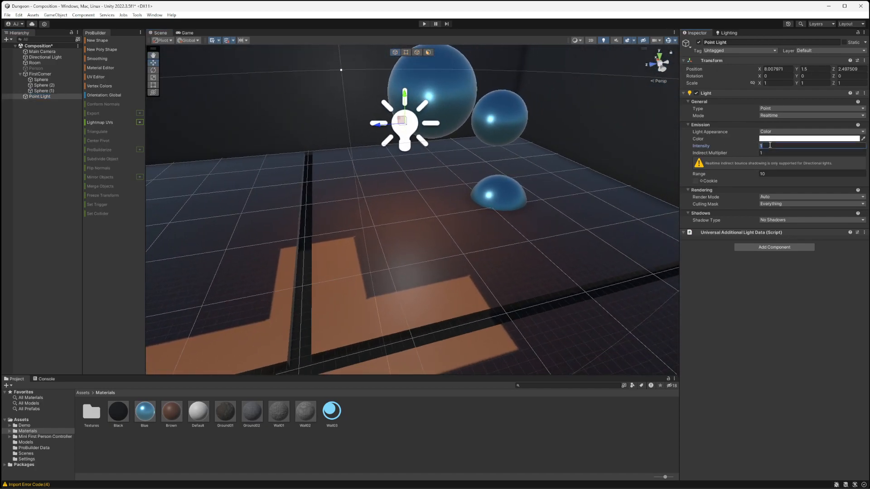
{"action": "type", "text": "10"}
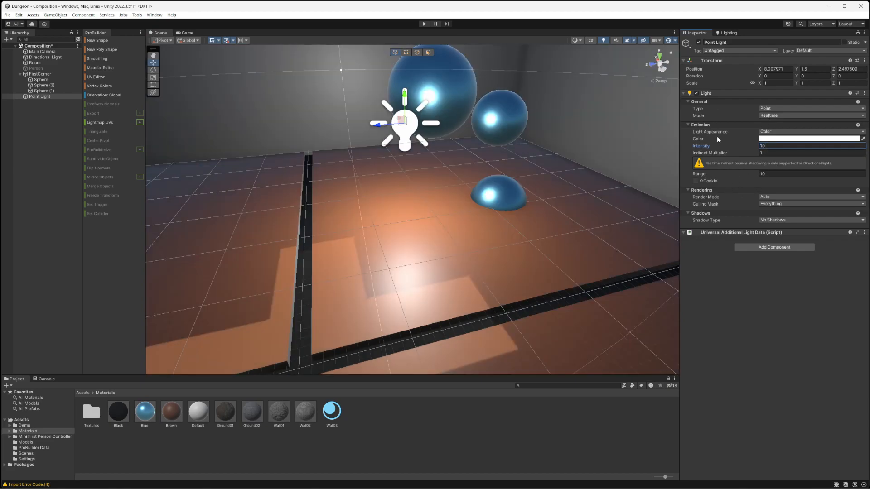
{"action": "left_click", "coordinate": [774, 139]}
{"action": "left_click", "coordinate": [835, 167]}
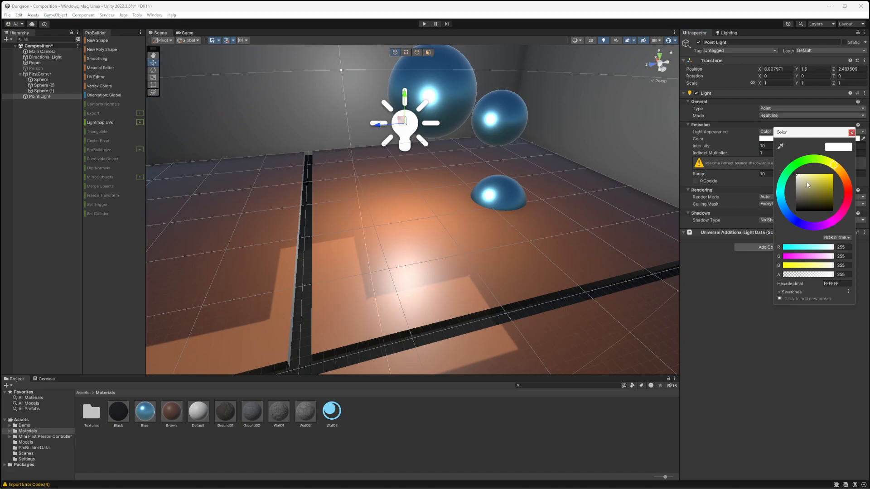
{"action": "left_click", "coordinate": [841, 173]}
{"action": "left_click_drag", "start_coordinate": [818, 187], "coordinate": [824, 186]}
{"action": "left_click", "coordinate": [853, 134]}
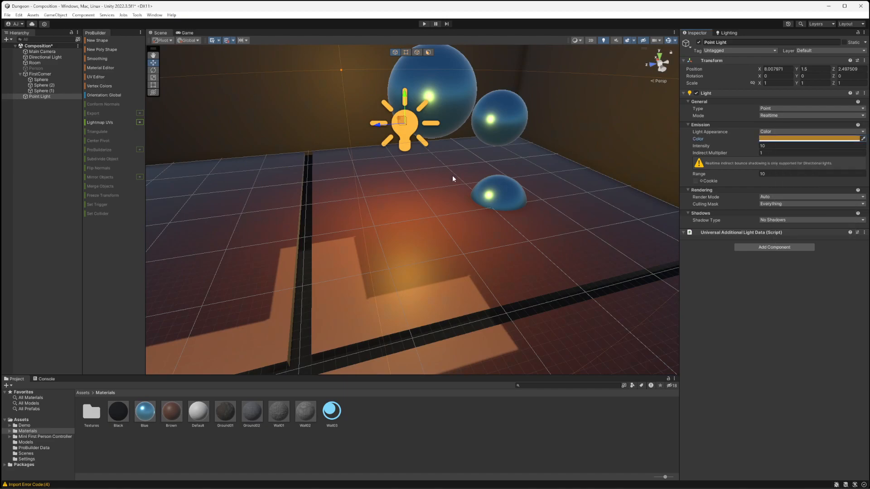
Move the point light closer to the spheres, to about X 8.9, Y 2 and Z 1.3.
{"action": "left_click_drag", "start_coordinate": [378, 123], "coordinate": [469, 121]}
{"action": "left_click_drag", "start_coordinate": [366, 160], "coordinate": [474, 160], "text": "alt"}
{"action": "left_click_drag", "start_coordinate": [426, 137], "coordinate": [376, 138]}
{"action": "left_click_drag", "start_coordinate": [405, 109], "coordinate": [425, 42]}
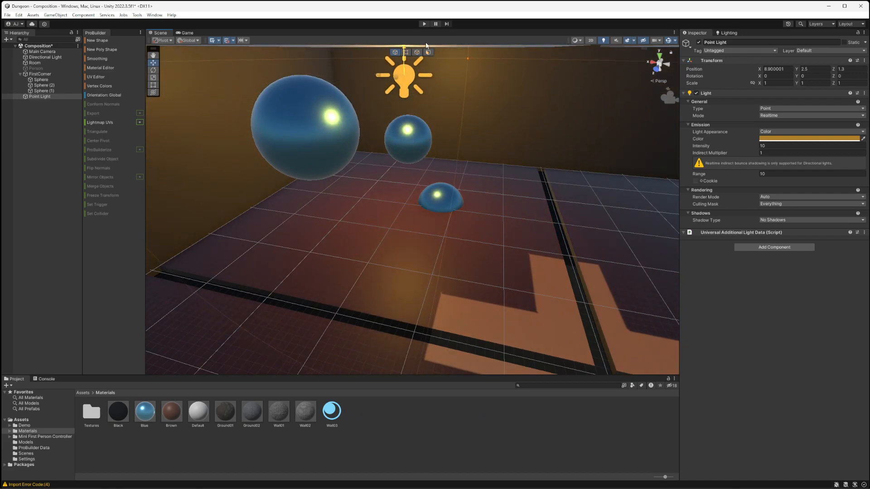
{"action": "left_click_drag", "start_coordinate": [429, 209], "coordinate": [373, 165], "text": "alt"}
{"action": "left_click_drag", "start_coordinate": [511, 125], "coordinate": [512, 151]}
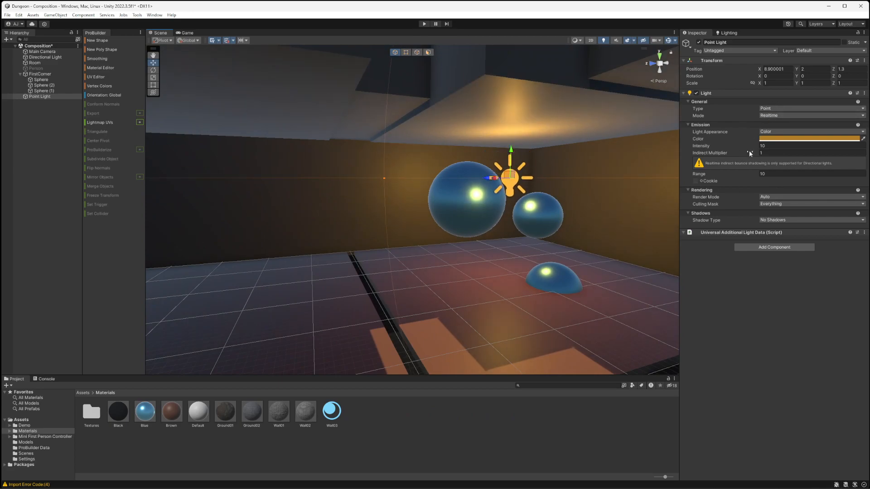
Set the point light's intensity to about 10.2 and reduce its range to about 3.69.
{"action": "left_click_drag", "start_coordinate": [754, 145], "coordinate": [724, 174]}
{"action": "mouse_move", "coordinate": [394, 211]}
{"action": "right_mouse_down"}
{"action": "mouse_move", "coordinate": [462, 221]}
{"action": "mouse_move", "coordinate": [423, 212]}
{"action": "mouse_move", "coordinate": [408, 244]}
{"action": "mouse_move", "coordinate": [384, 257]}
{"action": "mouse_move", "coordinate": [391, 227]}
{"action": "right_mouse_up"}
{"action": "key", "text": "w"}
{"action": "key", "text": "s"}
{"action": "key", "text": "w"}
{"action": "key", "text": "s"}
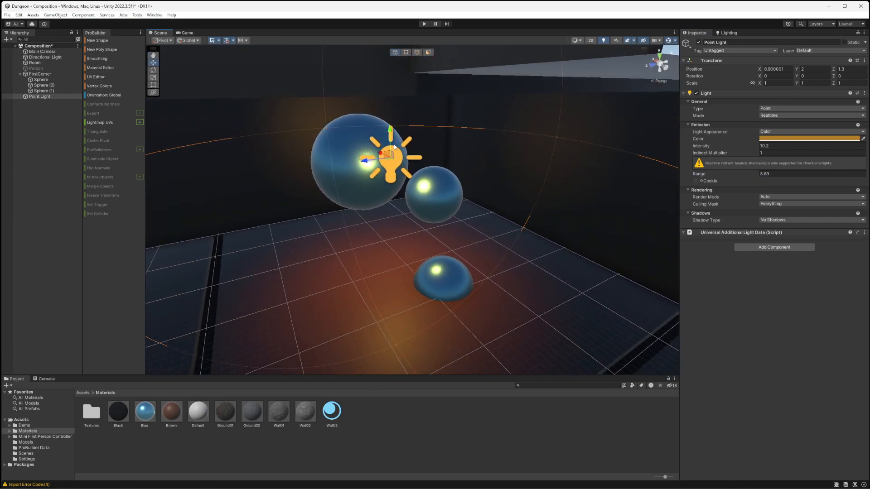
Move the point light beside the smaller floating sphere, to about X 7.7, Y 1.5 and Z 0.4.
{"action": "left_click_drag", "start_coordinate": [370, 162], "coordinate": [497, 180]}
{"action": "right_click_drag", "start_coordinate": [497, 182], "coordinate": [562, 209]}
{"action": "key", "text": "w"}
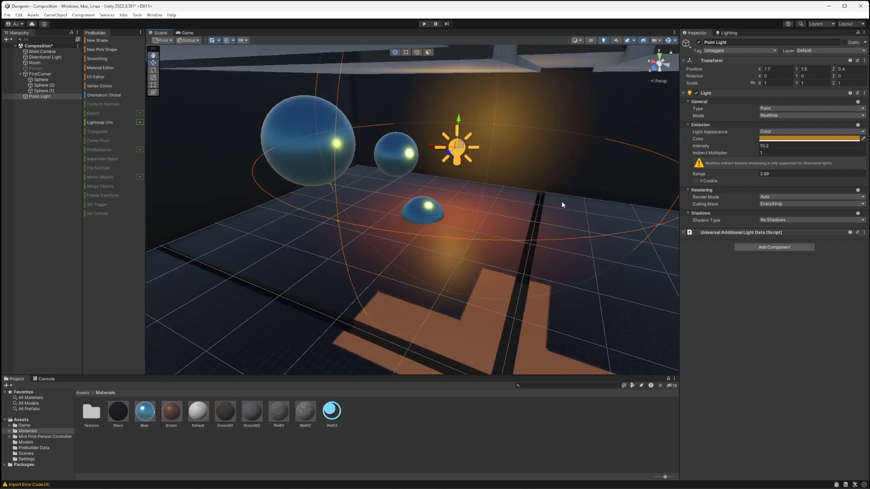
Duplicate the point light and place the copy in front of the larger sphere, at about X 9.1, Y 1.5 and Z 2.6.
{"action": "key", "text": "ctrl+d"}
{"action": "left_click_drag", "start_coordinate": [450, 154], "coordinate": [314, 164]}
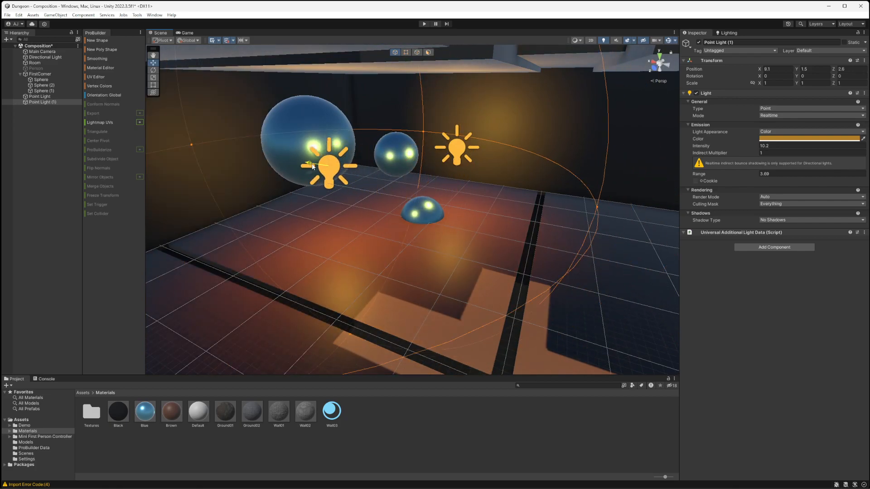
{"action": "right_click_drag", "start_coordinate": [386, 201], "coordinate": [452, 204]}
Deselect everything and hide all gizmos in the Scene view to examine the lit corner.
{"action": "left_click", "coordinate": [46, 225]}
{"action": "right_click_drag", "start_coordinate": [299, 257], "coordinate": [243, 218]}
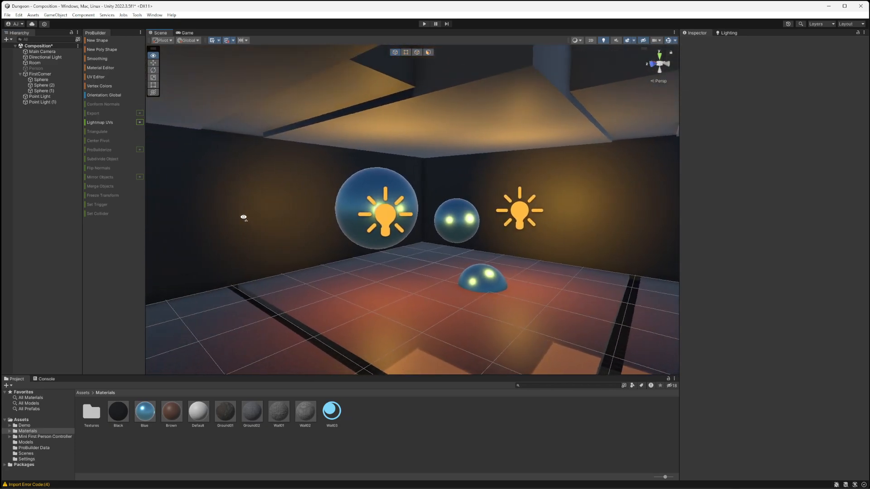
{"action": "left_click", "coordinate": [668, 40]}
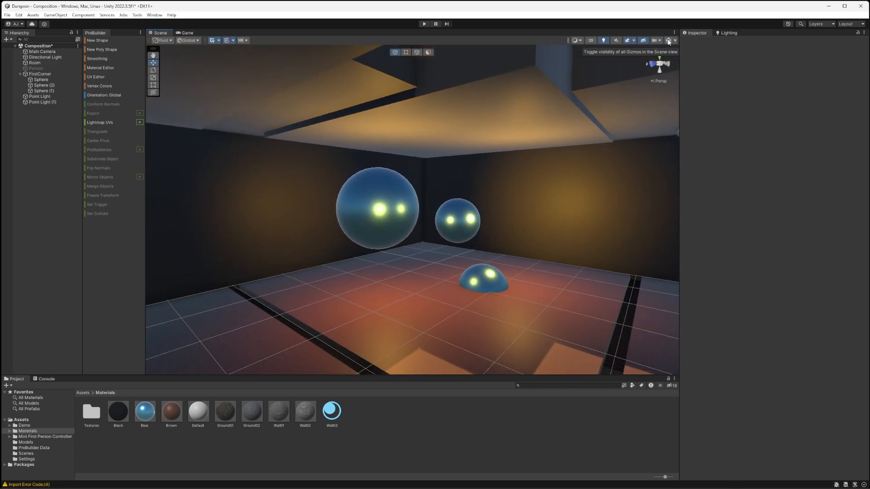
{"action": "mouse_move", "coordinate": [421, 297]}
{"action": "right_mouse_down"}
{"action": "mouse_move", "coordinate": [447, 320]}
{"action": "mouse_move", "coordinate": [406, 318]}
{"action": "mouse_move", "coordinate": [411, 296]}
{"action": "mouse_move", "coordinate": [418, 318]}
{"action": "mouse_move", "coordinate": [429, 287]}
{"action": "mouse_move", "coordinate": [406, 297]}
{"action": "mouse_move", "coordinate": [422, 304]}
{"action": "mouse_move", "coordinate": [406, 306]}
{"action": "right_mouse_up"}
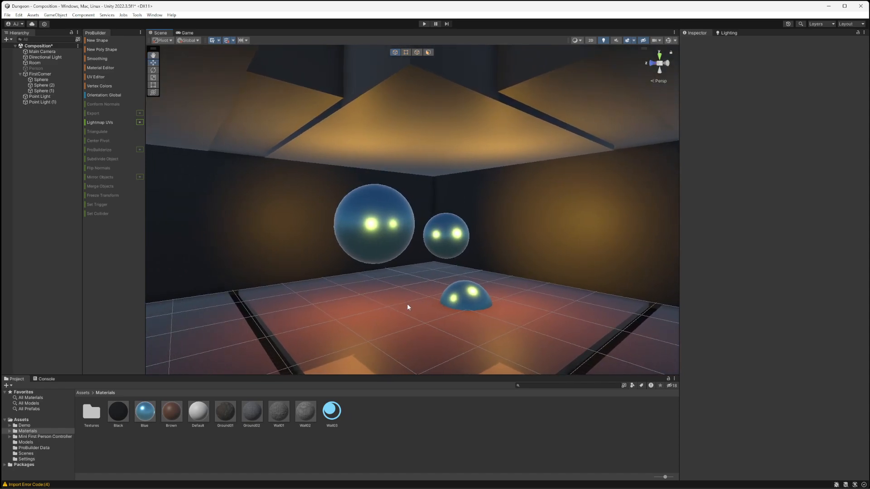